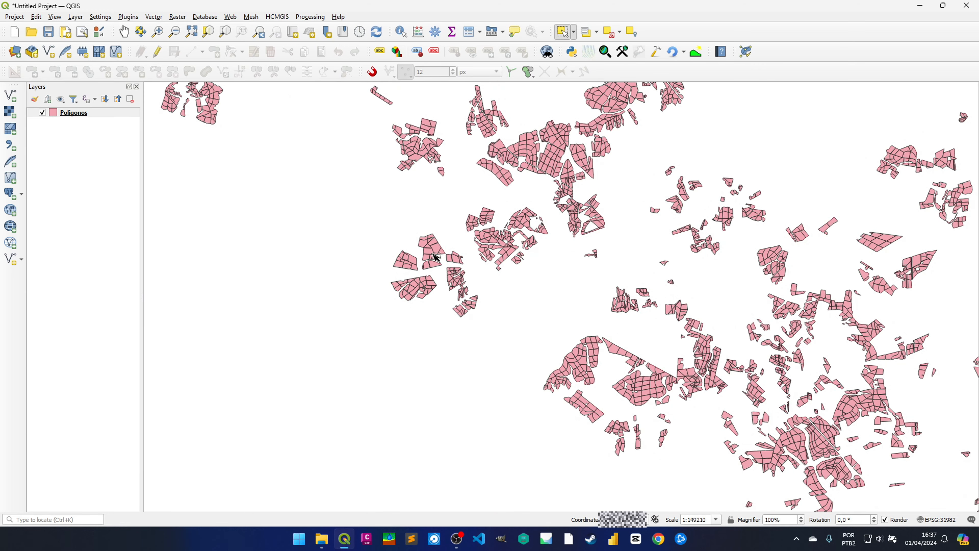
Select all FAZENDA NOSSA SENHORA APARECIDA records, rows 1 to 48, in the Poligonos attribute table.
{"action": "scroll", "coordinate": [434, 259], "scroll_direction": "up", "scroll_amount": 3}
{"action": "left_click_drag", "start_coordinate": [360, 312], "coordinate": [449, 182]}
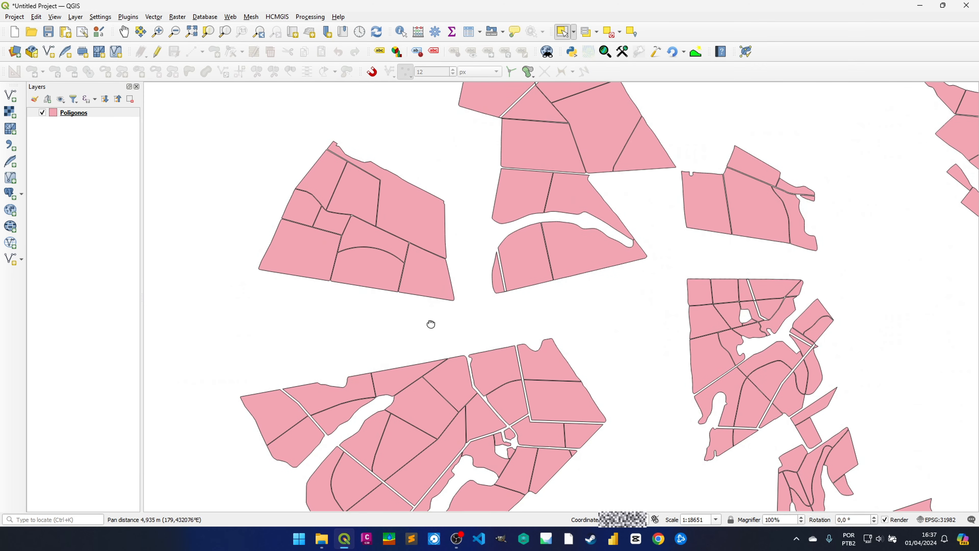
{"action": "left_click_drag", "start_coordinate": [431, 327], "coordinate": [433, 239]}
{"action": "left_click_drag", "start_coordinate": [400, 349], "coordinate": [405, 308]}
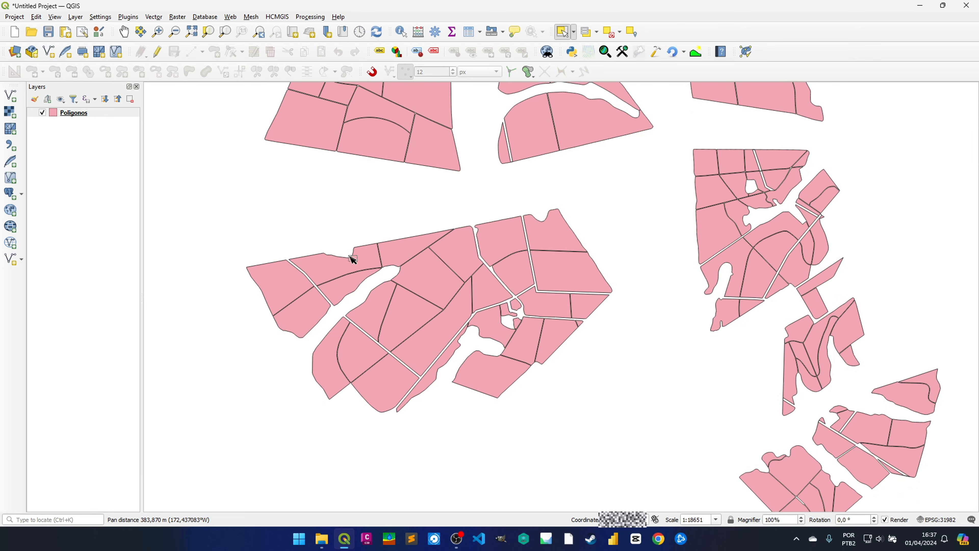
{"action": "left_click", "coordinate": [471, 33]}
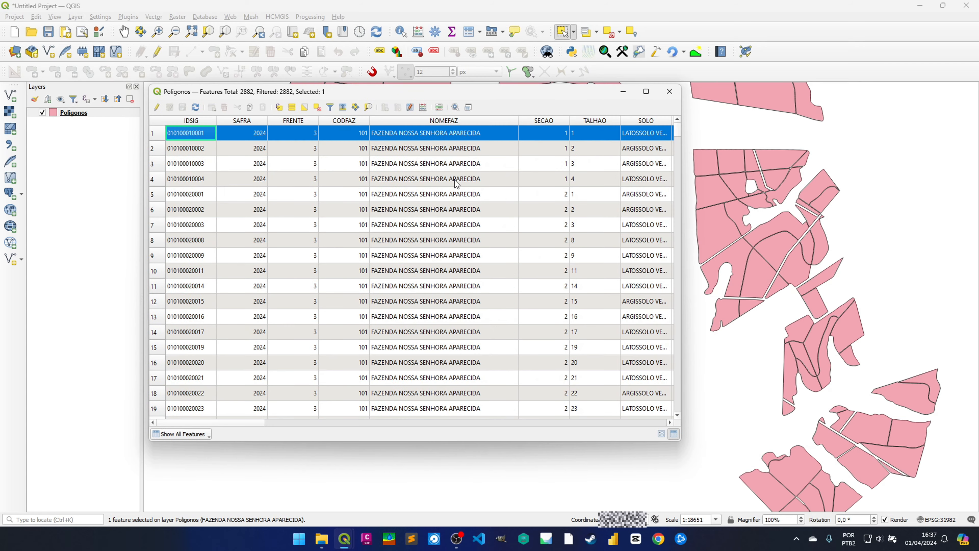
{"action": "scroll", "coordinate": [457, 185], "scroll_direction": "down", "scroll_amount": 7}
{"action": "scroll", "coordinate": [456, 184], "scroll_direction": "down", "scroll_amount": 3}
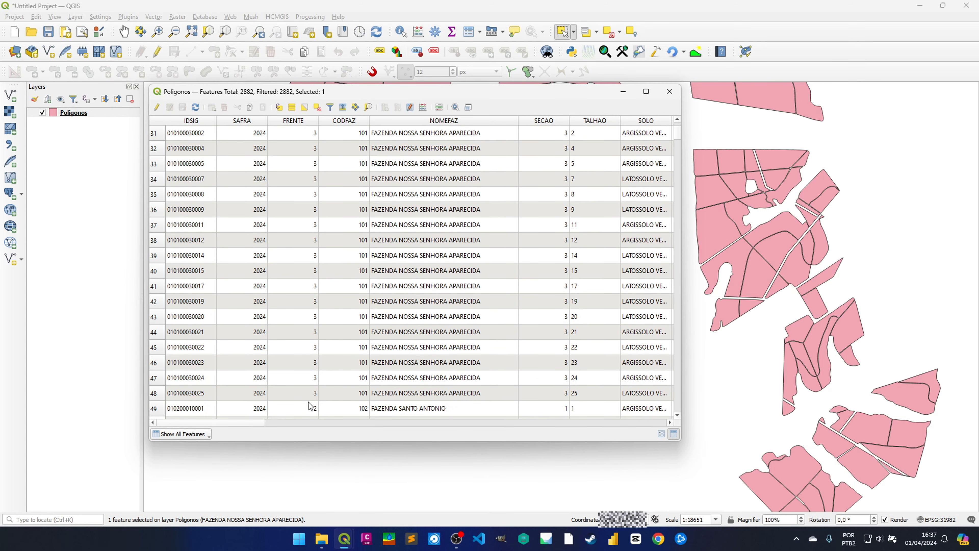
{"action": "left_click", "coordinate": [166, 396], "text": "shift"}
{"action": "scroll", "coordinate": [353, 304], "scroll_direction": "up", "scroll_amount": 10}
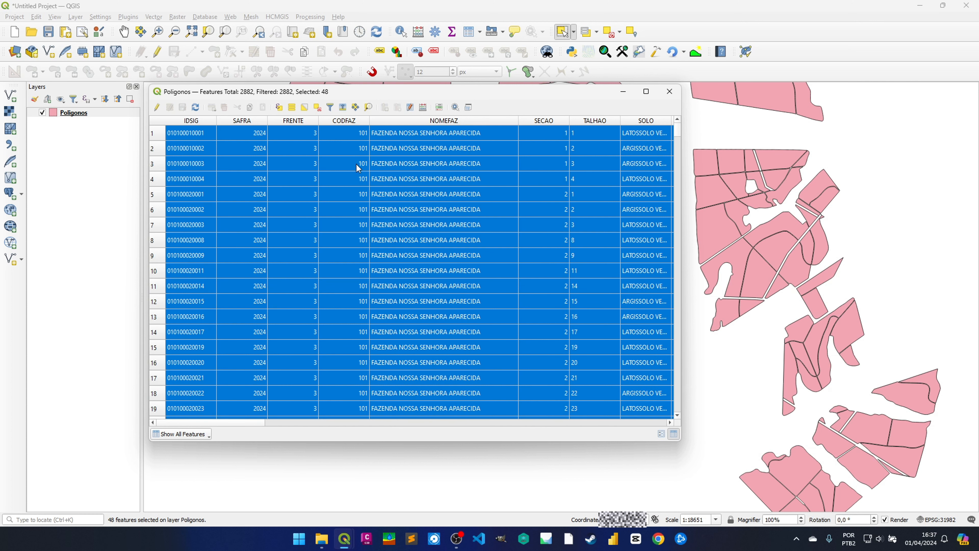
Zoom the map to the selected farm polygons and clear the selection.
{"action": "left_click", "coordinate": [368, 107]}
{"action": "left_click", "coordinate": [622, 91]}
{"action": "scroll", "coordinate": [447, 269], "scroll_direction": "down", "scroll_amount": 1}
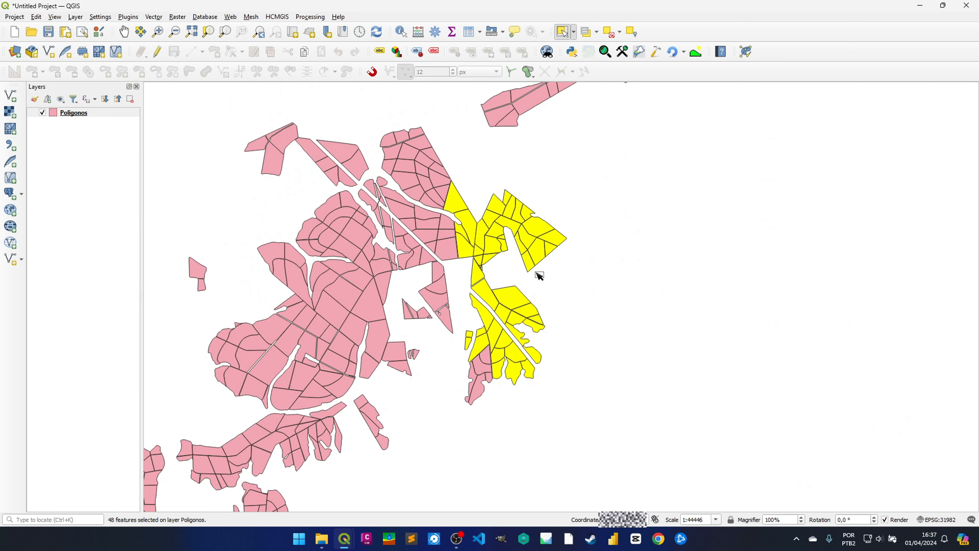
{"action": "left_click_drag", "start_coordinate": [537, 273], "coordinate": [467, 255]}
{"action": "scroll", "coordinate": [467, 255], "scroll_direction": "up", "scroll_amount": 1}
{"action": "left_click", "coordinate": [456, 268]}
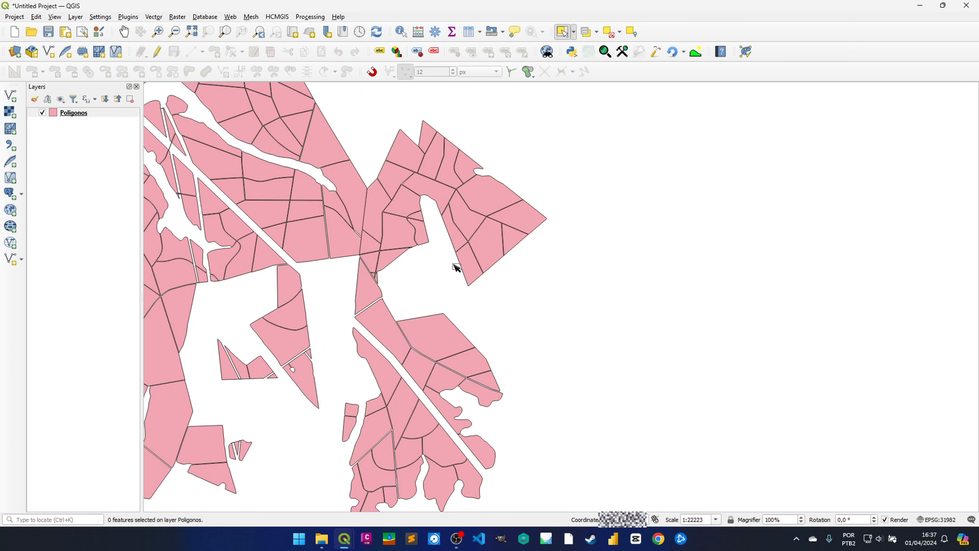
Select several individual plots of the farm one at a time on the map and clear the selection.
{"action": "left_click", "coordinate": [493, 249]}
{"action": "left_click", "coordinate": [509, 241]}
{"action": "left_click", "coordinate": [520, 213]}
{"action": "left_click", "coordinate": [491, 188]}
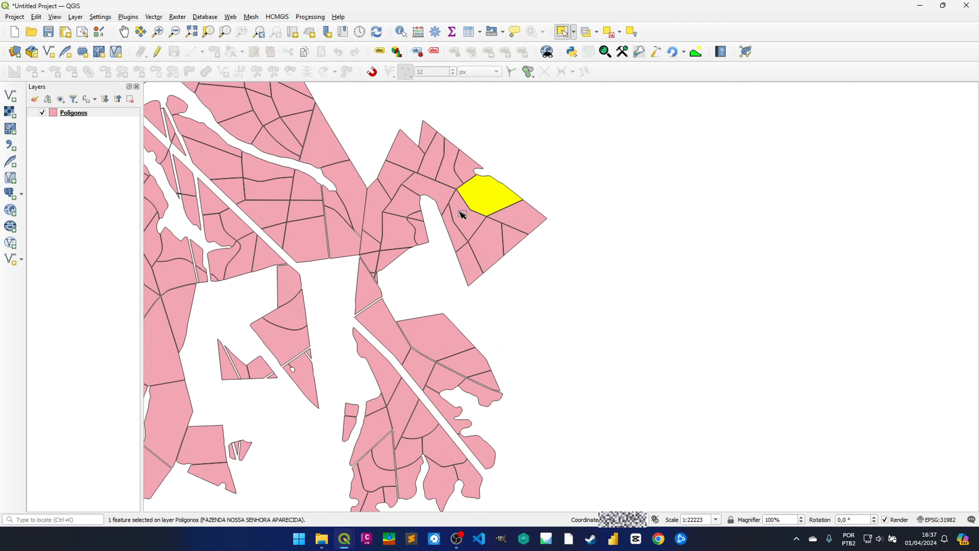
{"action": "left_click", "coordinate": [460, 212]}
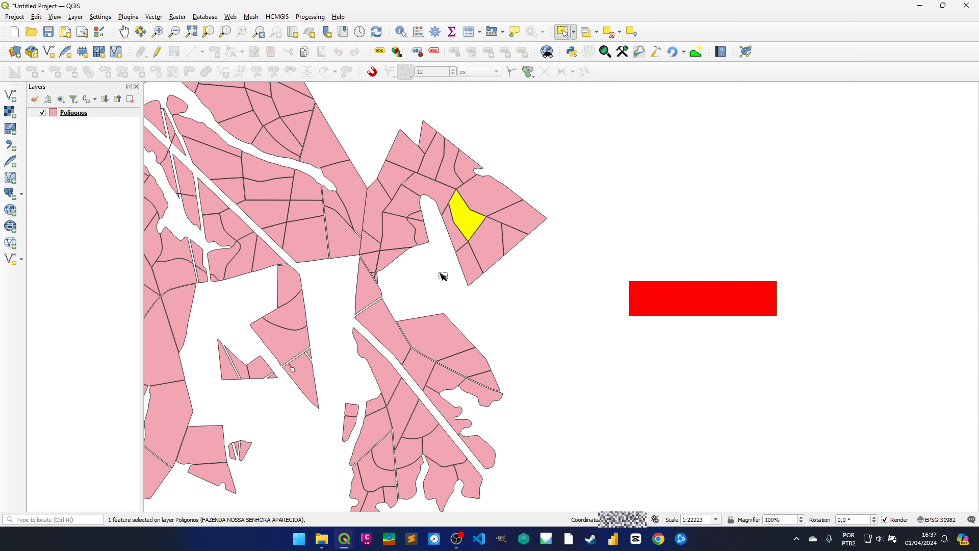
{"action": "scroll", "coordinate": [471, 266], "scroll_direction": "down", "scroll_amount": 1}
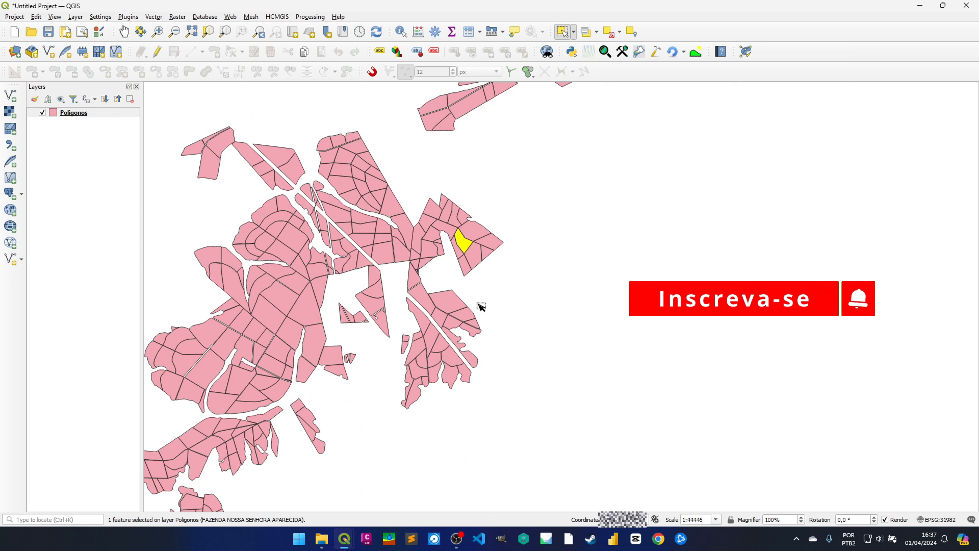
{"action": "scroll", "coordinate": [482, 255], "scroll_direction": "up", "scroll_amount": 1}
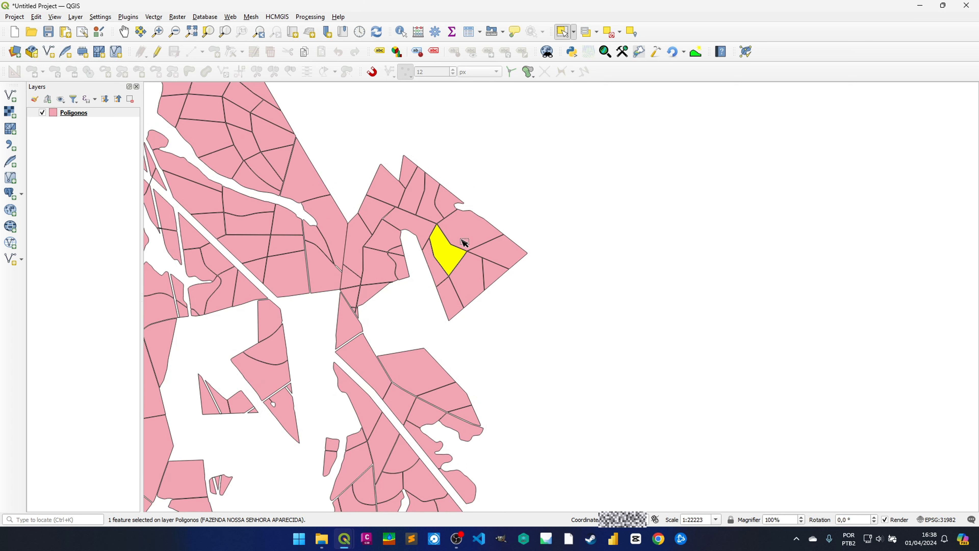
{"action": "scroll", "coordinate": [465, 245], "scroll_direction": "up", "scroll_amount": 1}
{"action": "left_click", "coordinate": [557, 184]}
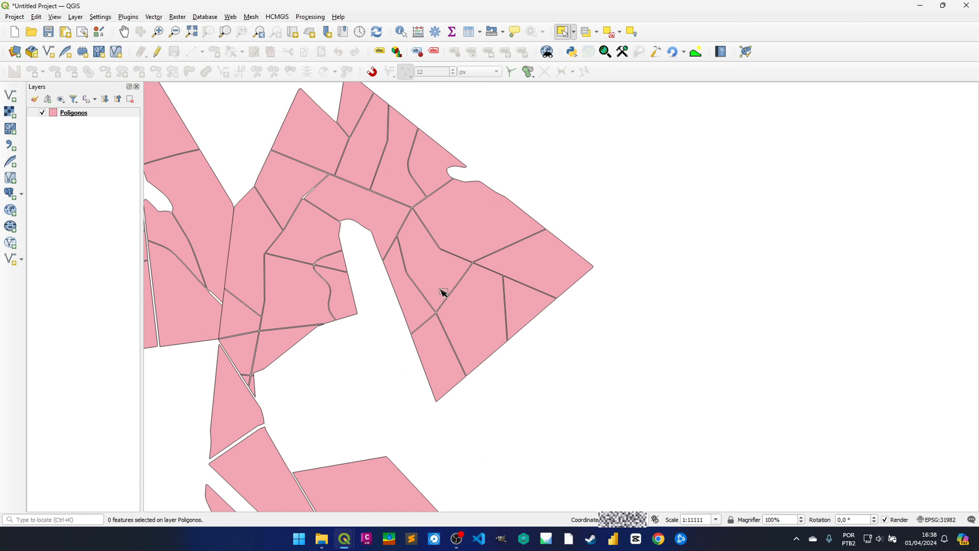
{"action": "scroll", "coordinate": [442, 292], "scroll_direction": "down", "scroll_amount": 1}
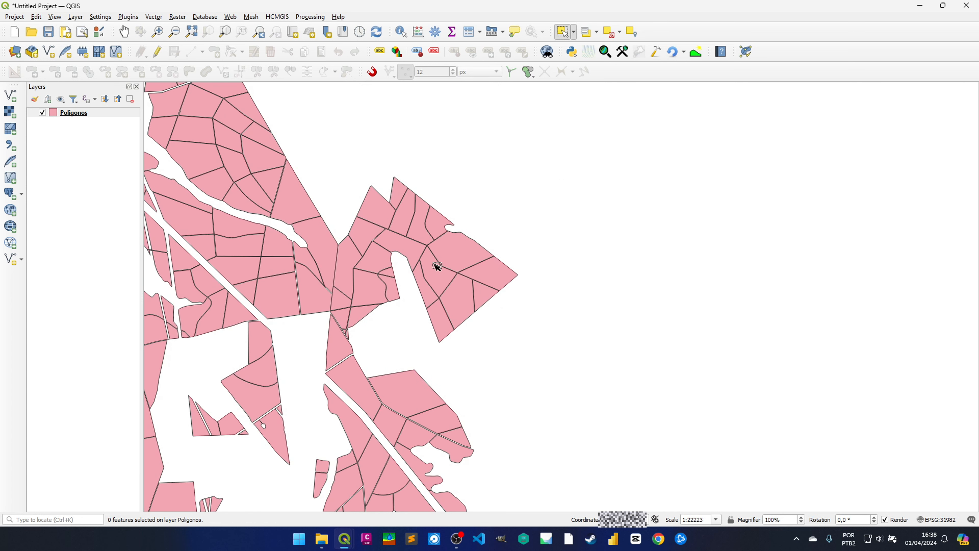
{"action": "scroll", "coordinate": [464, 269], "scroll_direction": "up", "scroll_amount": 1}
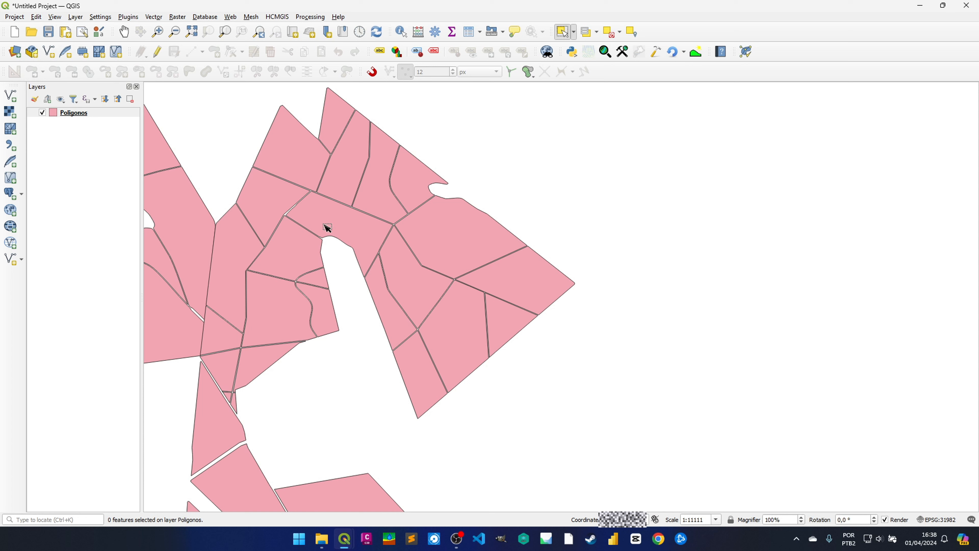
Try to apply Categorized symbology to the Poligonos layer without a value field.
{"action": "double_click", "coordinate": [87, 113]}
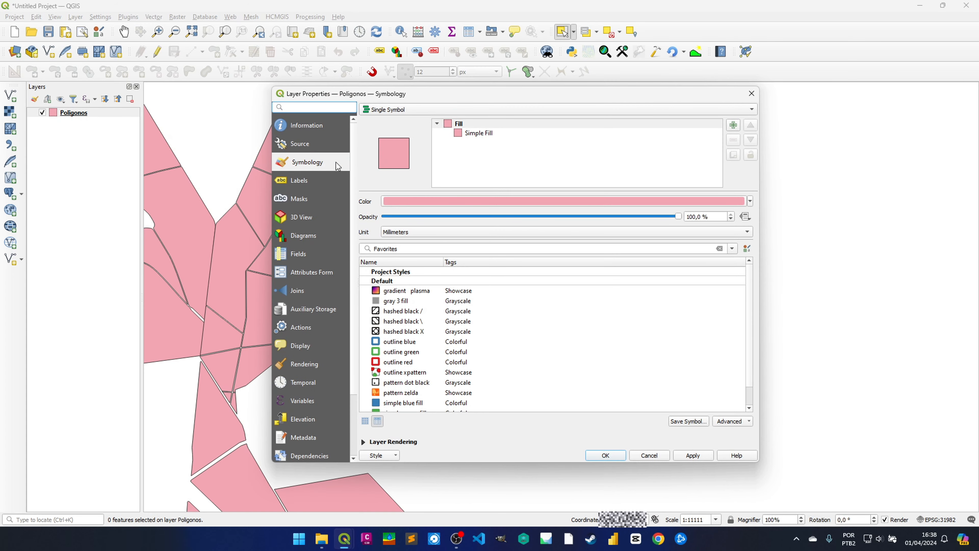
{"action": "left_click", "coordinate": [384, 109]}
{"action": "left_click", "coordinate": [397, 121]}
{"action": "left_click", "coordinate": [392, 125]}
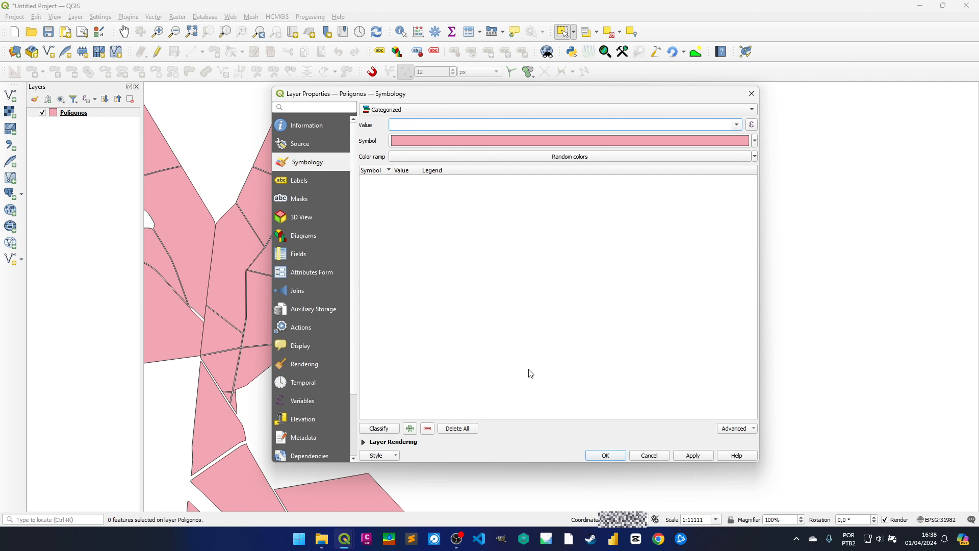
{"action": "left_click", "coordinate": [600, 458]}
Return the Poligonos layer to Single Symbol symbology and zoom the map to the layer's full extent.
{"action": "double_click", "coordinate": [84, 115]}
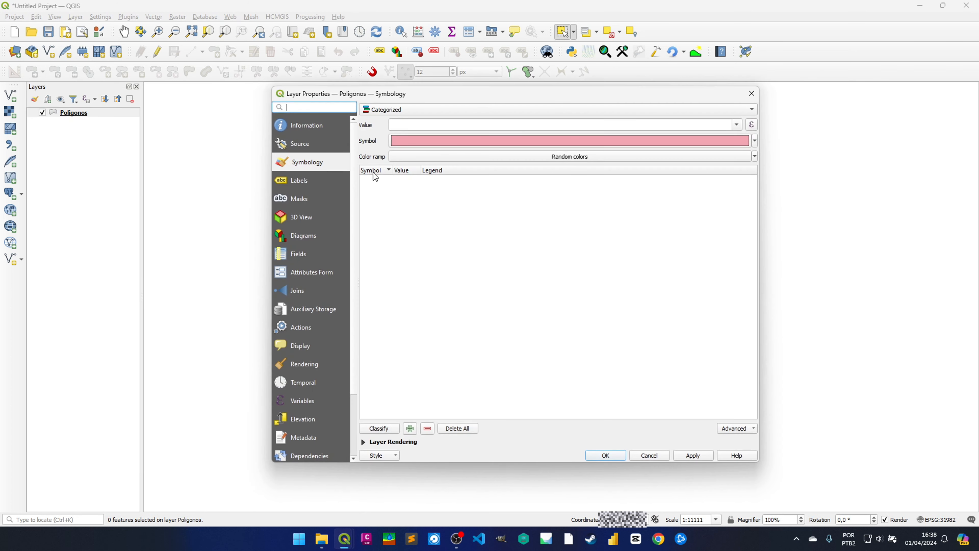
{"action": "left_click", "coordinate": [399, 112]}
{"action": "left_click", "coordinate": [386, 96]}
{"action": "left_click", "coordinate": [618, 456]}
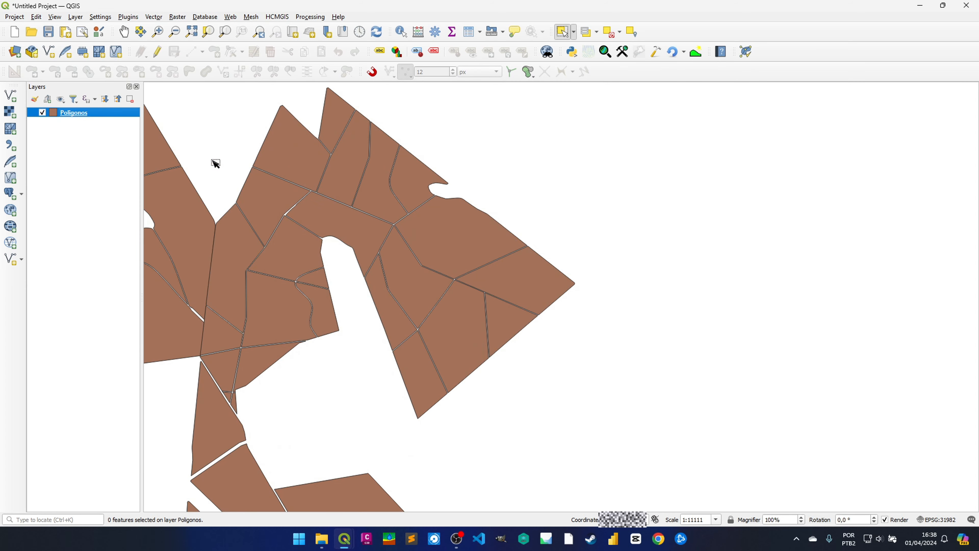
{"action": "right_click", "coordinate": [71, 113]}
{"action": "left_click", "coordinate": [93, 119]}
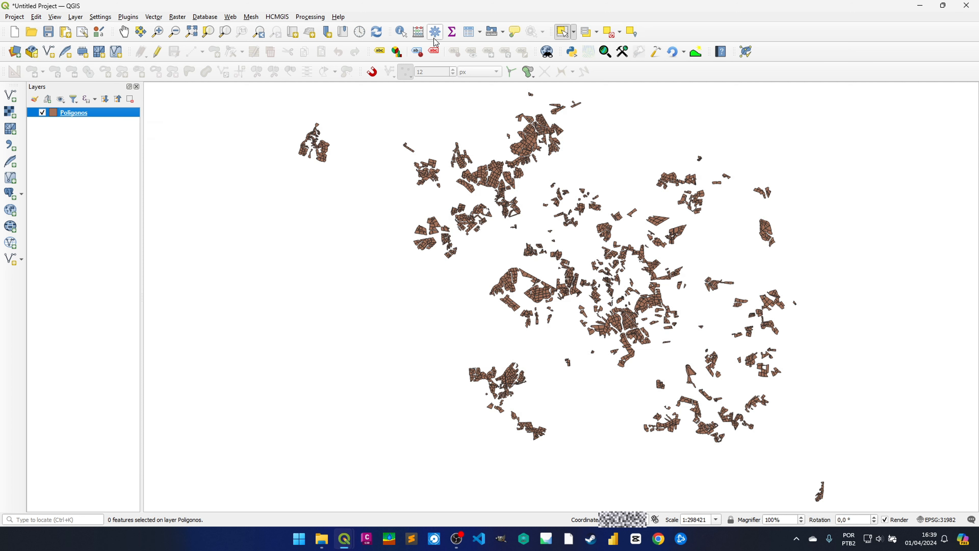
Open the DB Manager and show the information of Poligonos under the virtual layers' project layers.
{"action": "left_click", "coordinate": [204, 17]}
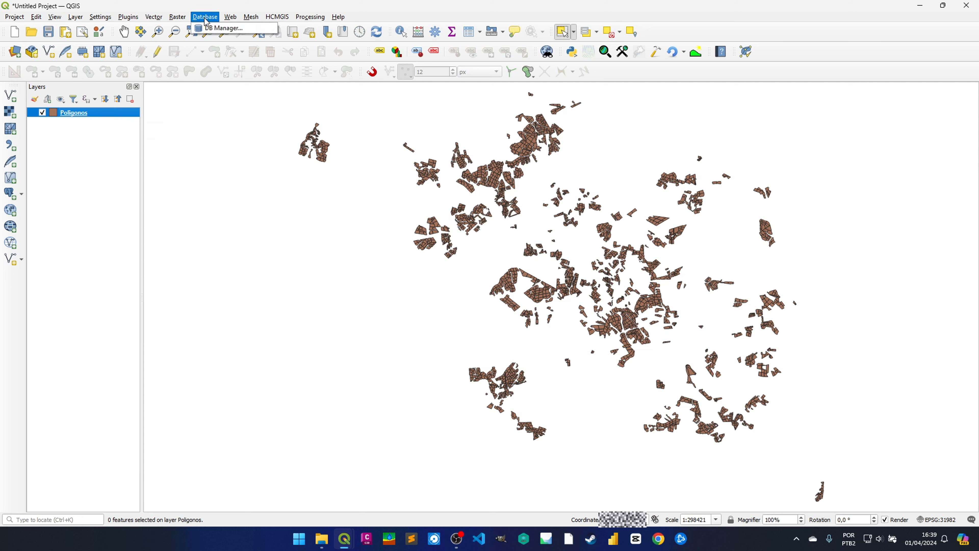
{"action": "left_click", "coordinate": [233, 27]}
{"action": "left_click", "coordinate": [23, 66]}
{"action": "left_click", "coordinate": [23, 75]}
{"action": "left_click", "coordinate": [26, 84]}
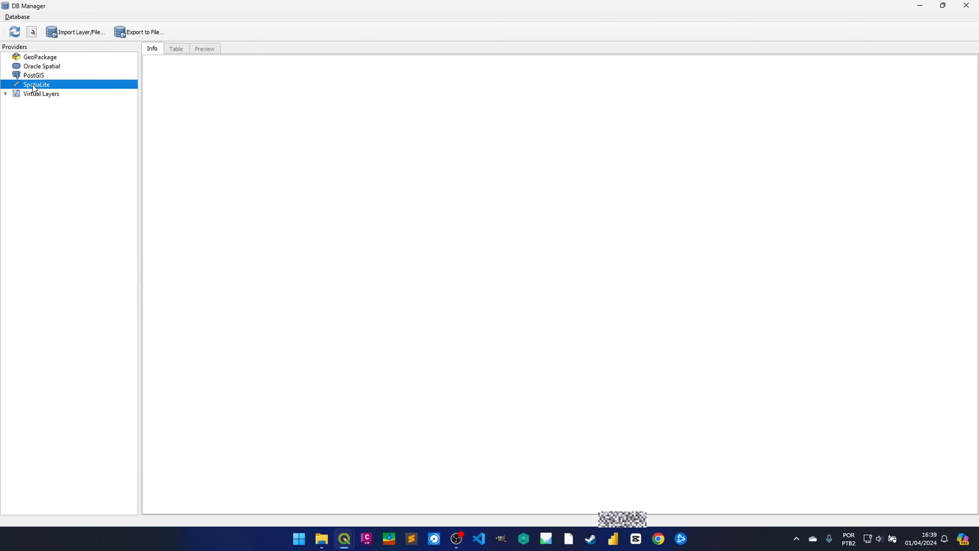
{"action": "left_click", "coordinate": [39, 73]}
{"action": "left_click", "coordinate": [6, 94]}
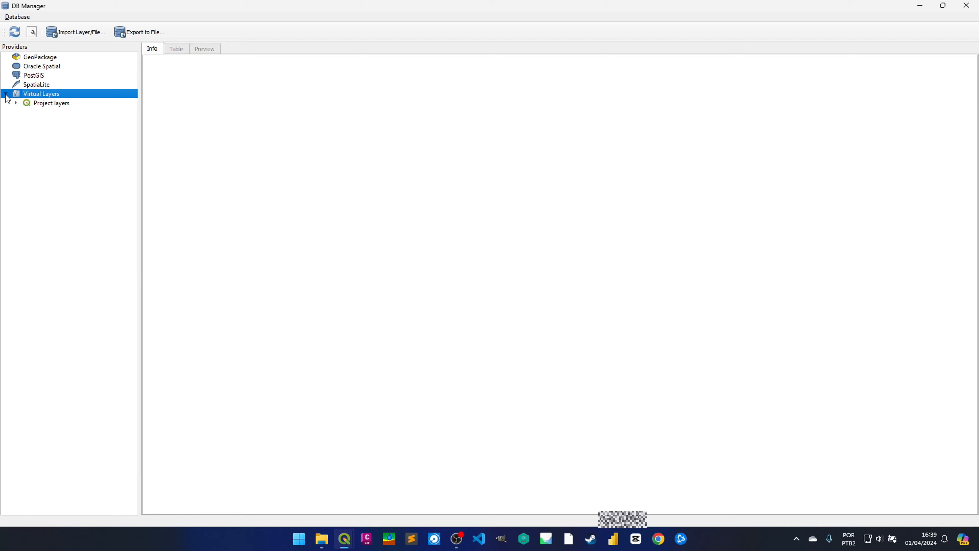
{"action": "left_click", "coordinate": [17, 103]}
{"action": "left_click", "coordinate": [57, 112]}
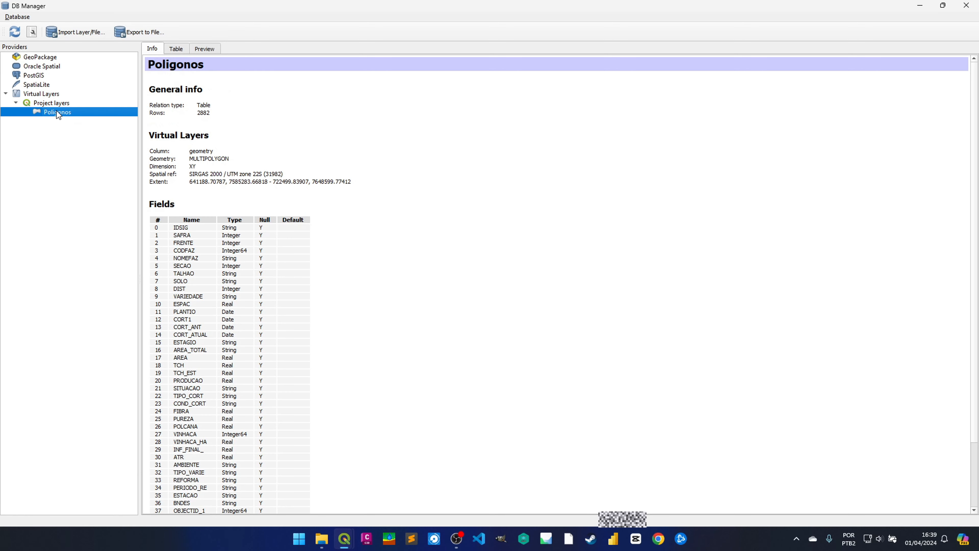
Examine the general information and the list of field names and types of the Poligonos layer.
{"action": "left_click_drag", "start_coordinate": [151, 13], "coordinate": [314, 36]}
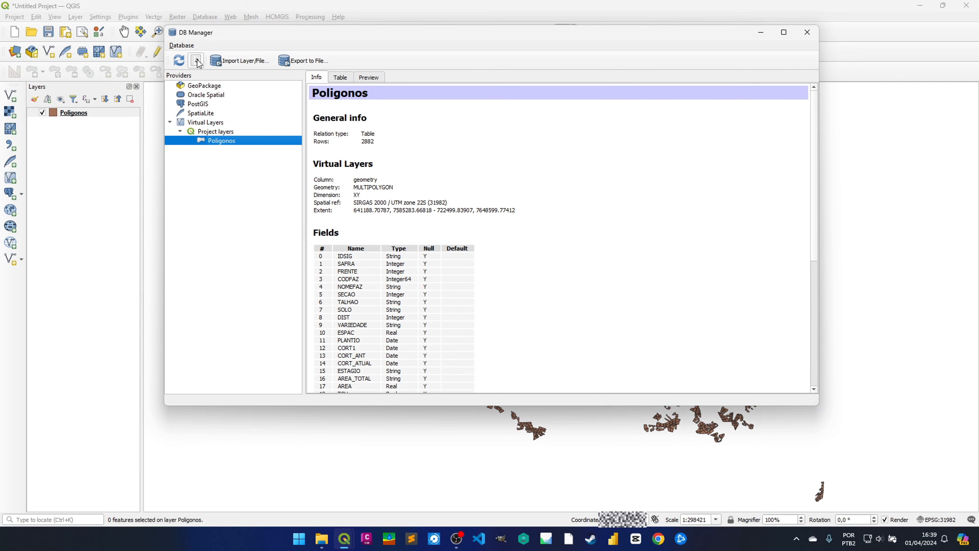
{"action": "left_click", "coordinate": [784, 32]}
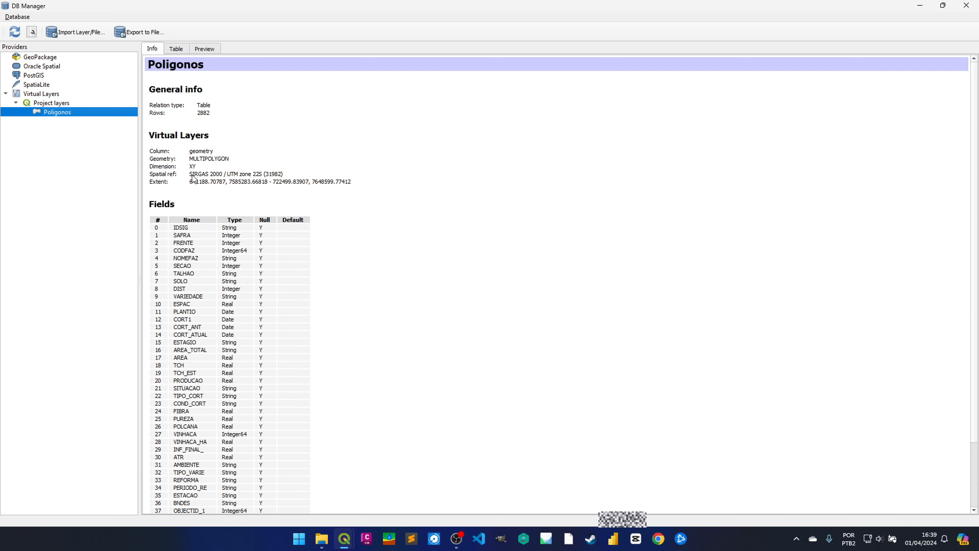
{"action": "scroll", "coordinate": [179, 249], "scroll_direction": "down", "scroll_amount": 3}
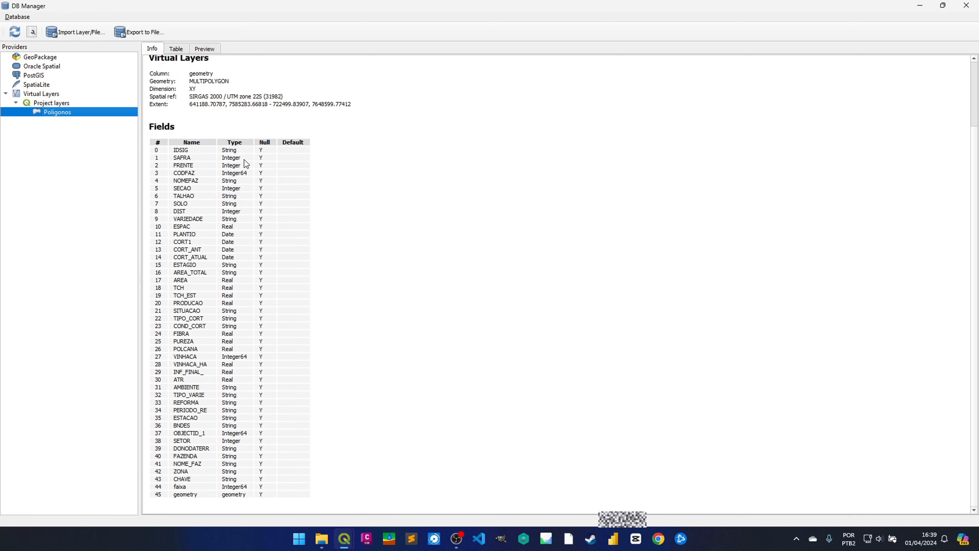
{"action": "scroll", "coordinate": [240, 248], "scroll_direction": "up", "scroll_amount": 3}
{"action": "scroll", "coordinate": [265, 210], "scroll_direction": "down", "scroll_amount": 3}
{"action": "scroll", "coordinate": [187, 66], "scroll_direction": "up", "scroll_amount": 3}
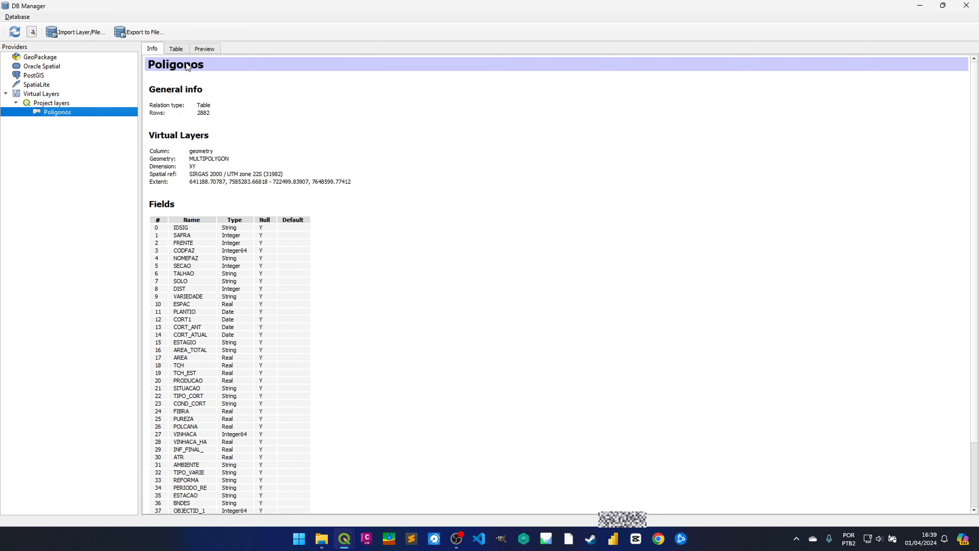
Examine the attribute records and the map preview of Poligonos in the DB Manager.
{"action": "left_click", "coordinate": [176, 48]}
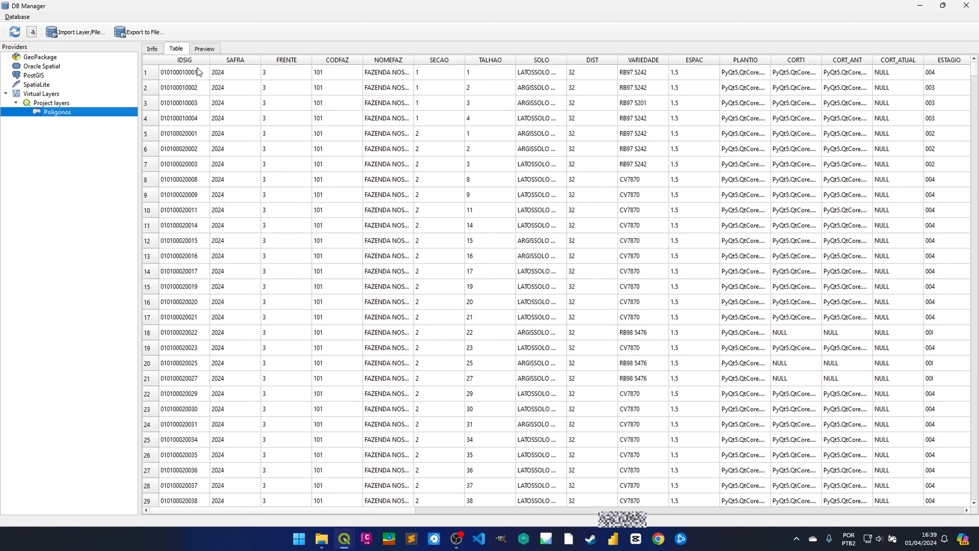
{"action": "left_click", "coordinate": [202, 48]}
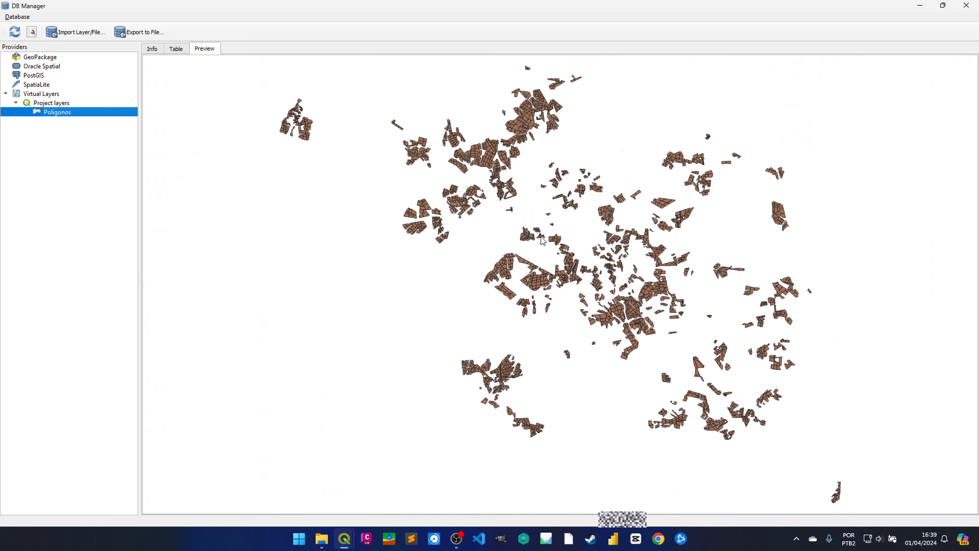
{"action": "scroll", "coordinate": [547, 250], "scroll_direction": "up", "scroll_amount": 3}
{"action": "scroll", "coordinate": [437, 277], "scroll_direction": "up", "scroll_amount": 2}
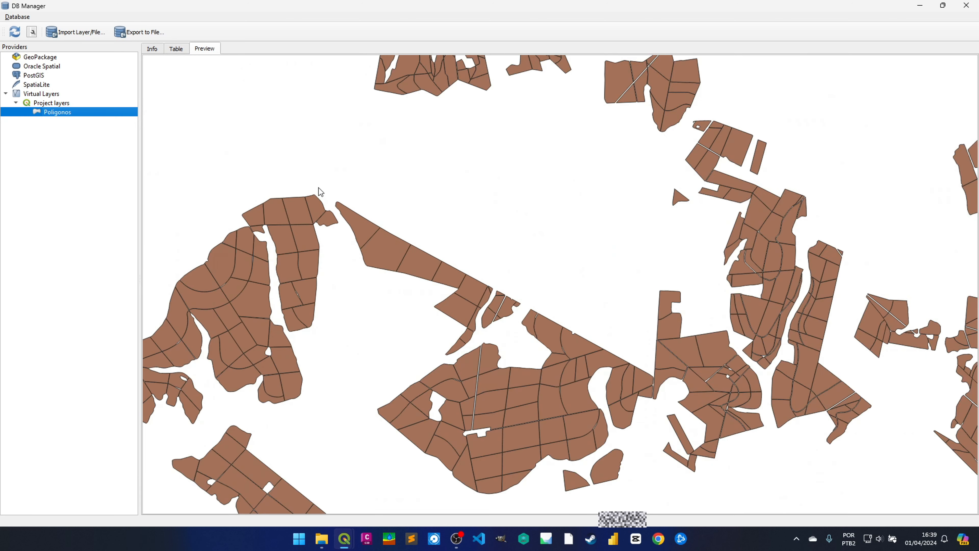
{"action": "left_click", "coordinate": [176, 48]}
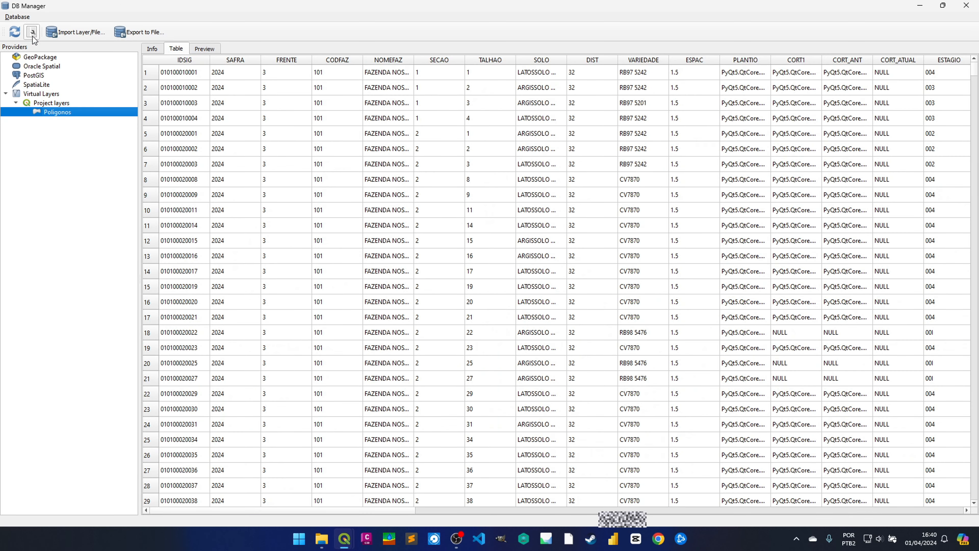
Open an SQL query window for the project layers and enlarge its editor text.
{"action": "left_click", "coordinate": [32, 35]}
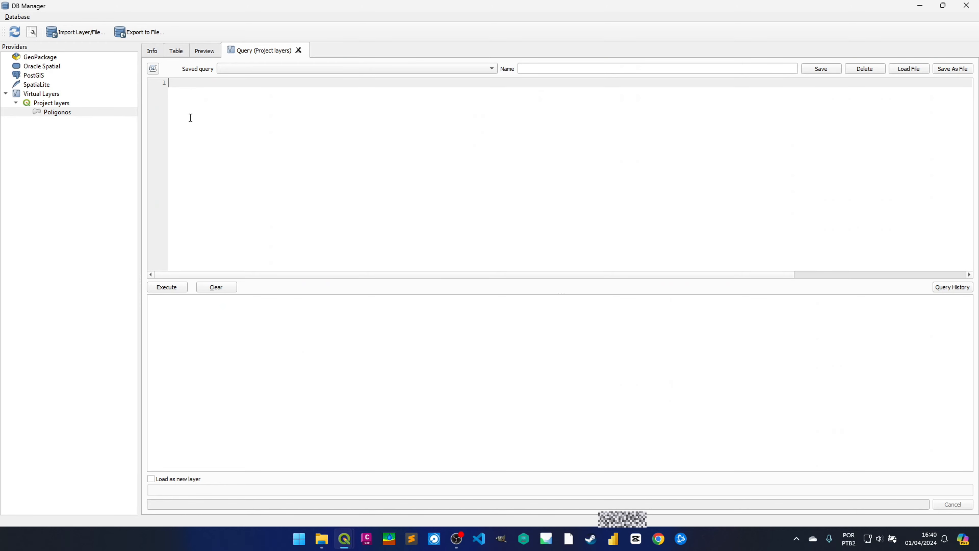
{"action": "scroll", "coordinate": [183, 91], "scroll_direction": "up", "scroll_amount": 2}
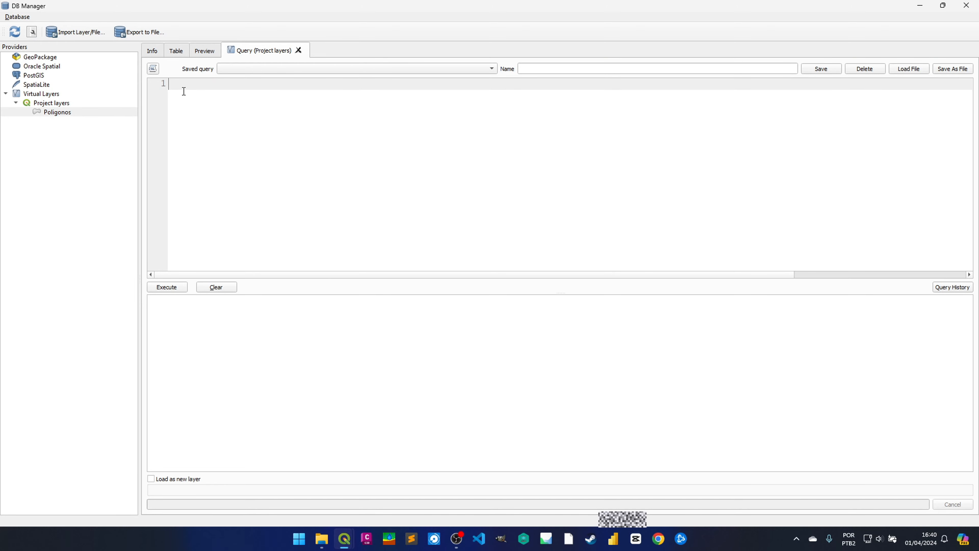
{"action": "scroll", "coordinate": [184, 91], "scroll_direction": "down", "scroll_amount": 1}
{"action": "left_click", "coordinate": [178, 54]}
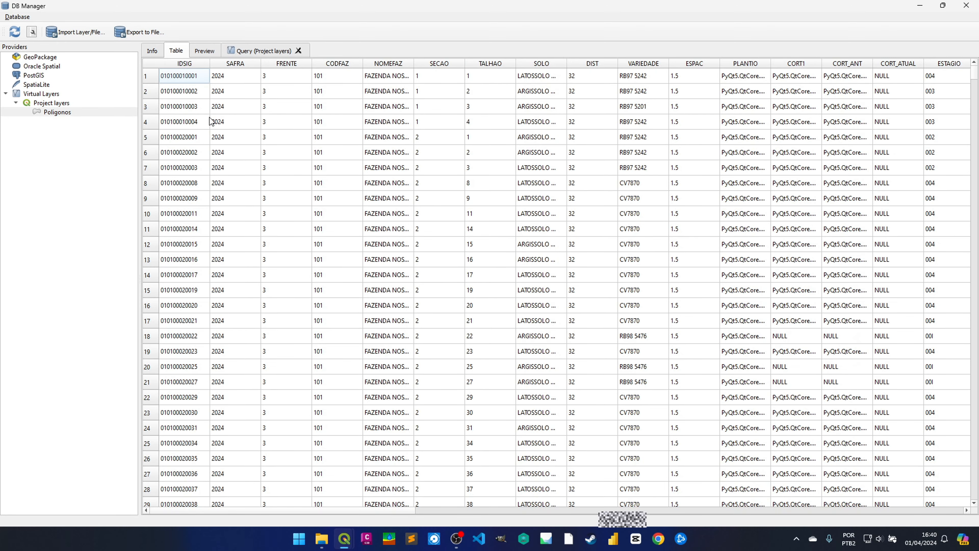
{"action": "left_click", "coordinate": [247, 54]}
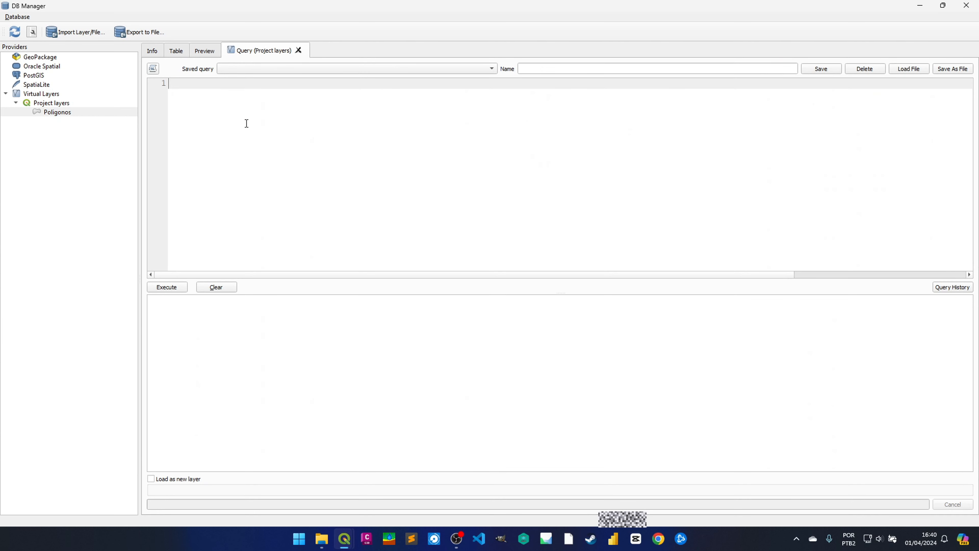
Write the query SELECT * FROM Poligonos in the SQL editor and run it.
{"action": "scroll", "coordinate": [216, 99], "scroll_direction": "up", "scroll_amount": 2}
{"action": "type", "text": "SELECT"}
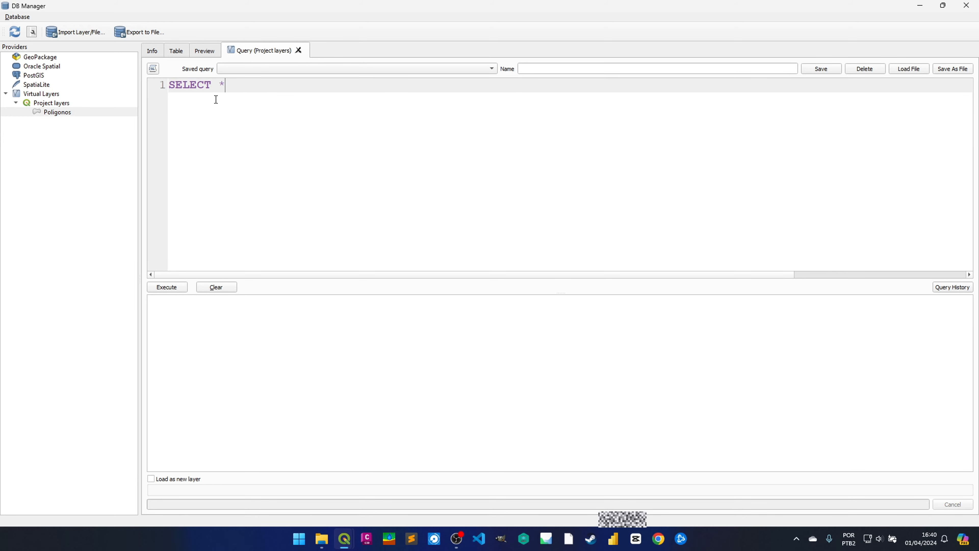
{"action": "type", "text": " *"}
{"action": "key", "text": "Return"}
{"action": "left_click", "coordinate": [183, 52]}
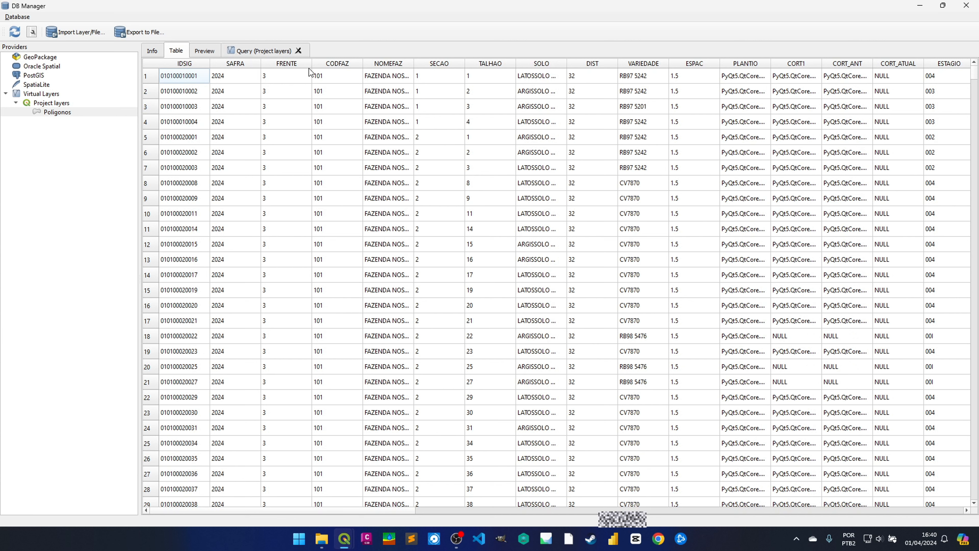
{"action": "left_click", "coordinate": [249, 54]}
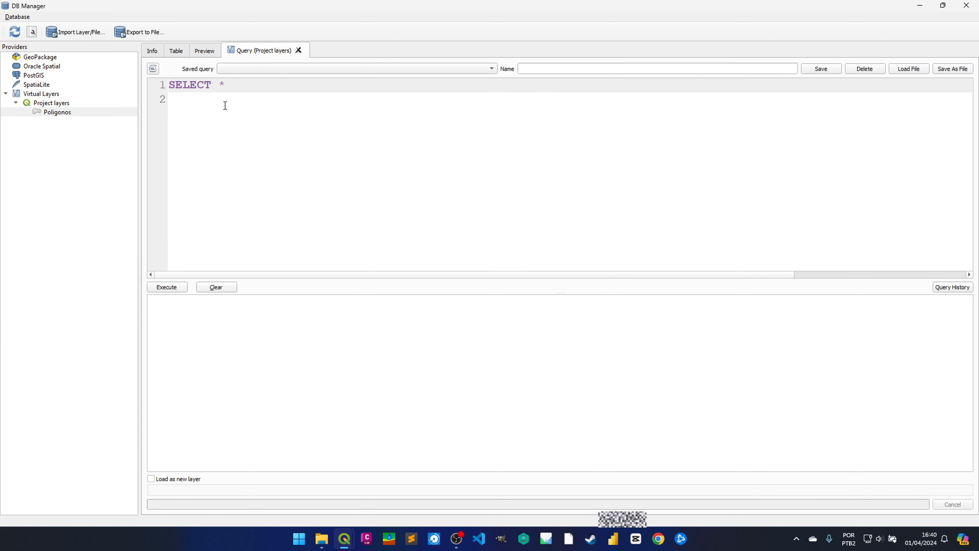
{"action": "type", "text": "FROM"}
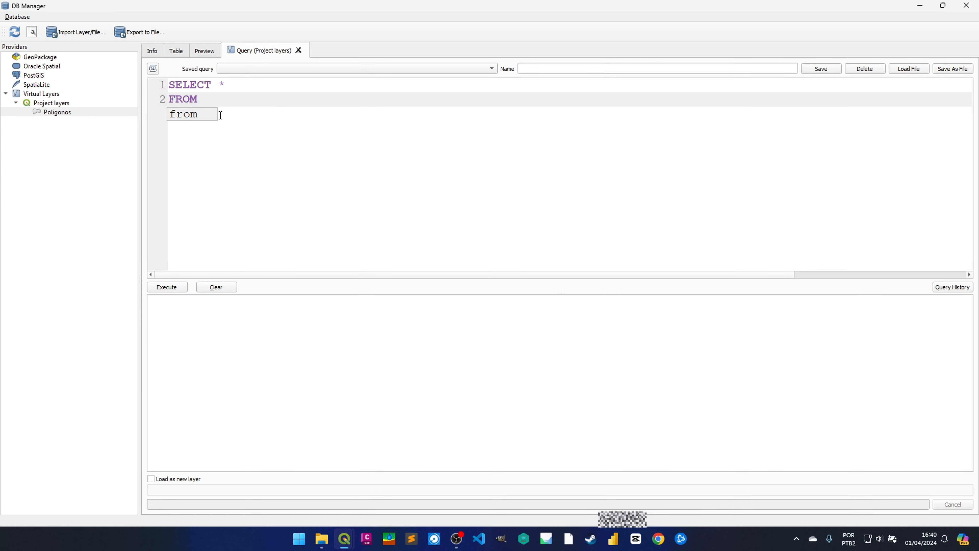
{"action": "type", "text": " Po"}
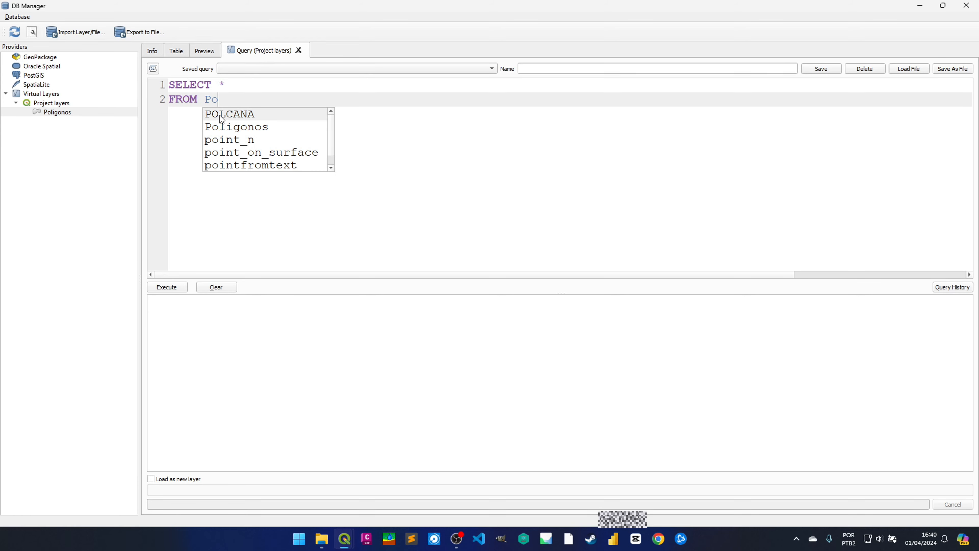
{"action": "key", "text": "Down"}
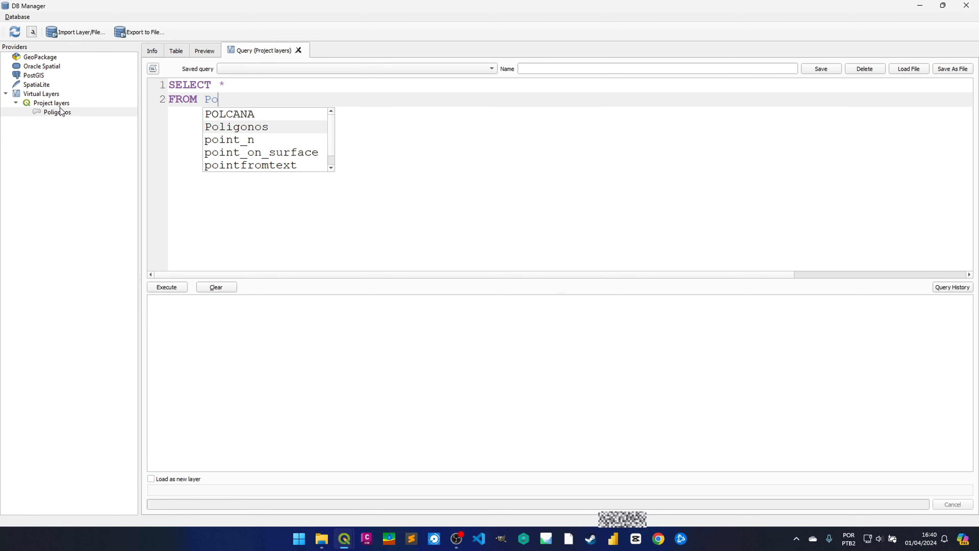
{"action": "key", "text": "Return"}
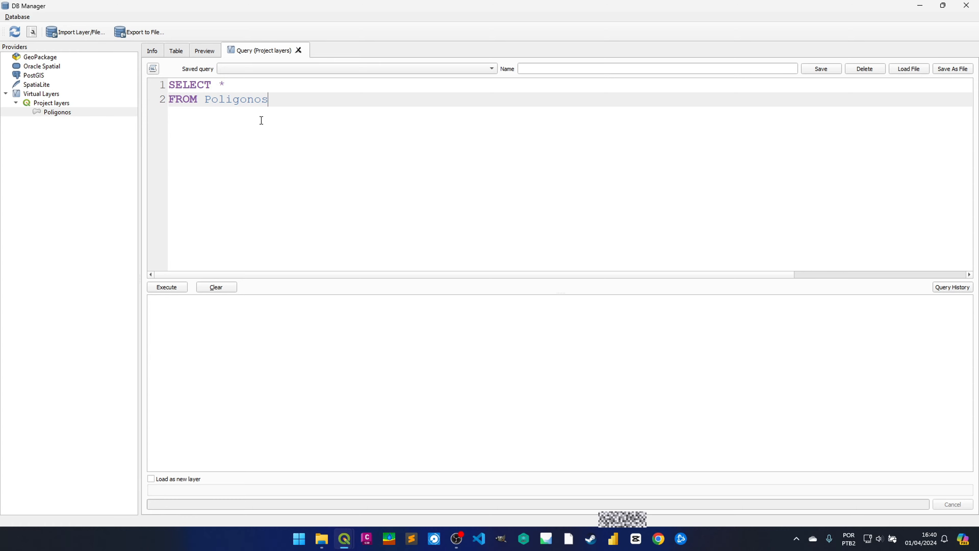
{"action": "key", "text": "ctrl+r"}
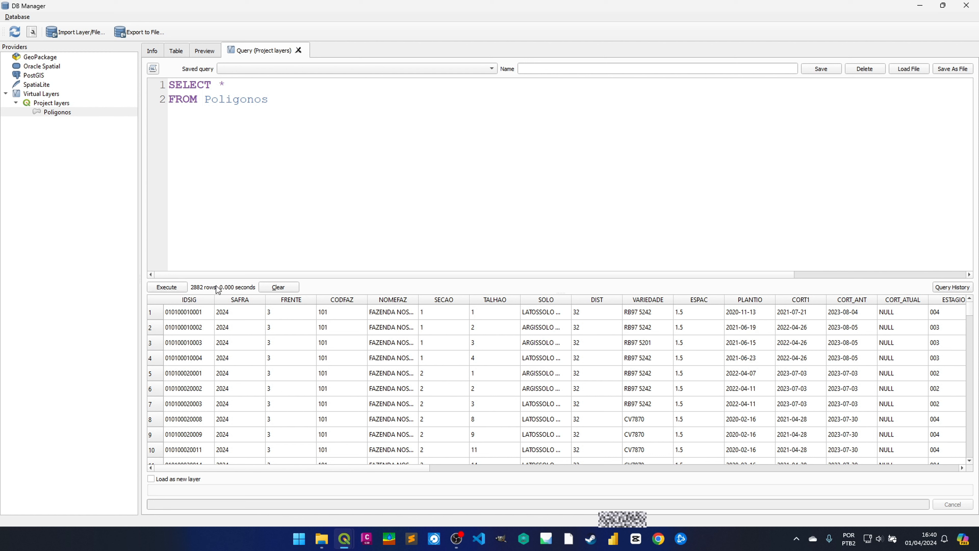
{"action": "left_click", "coordinate": [223, 89]}
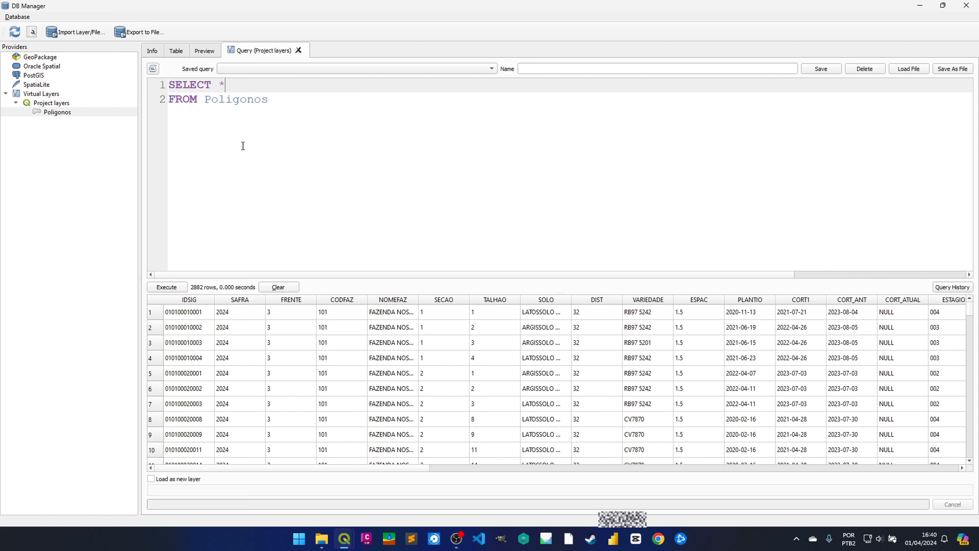
{"action": "left_click_drag", "start_coordinate": [288, 103], "coordinate": [167, 91]}
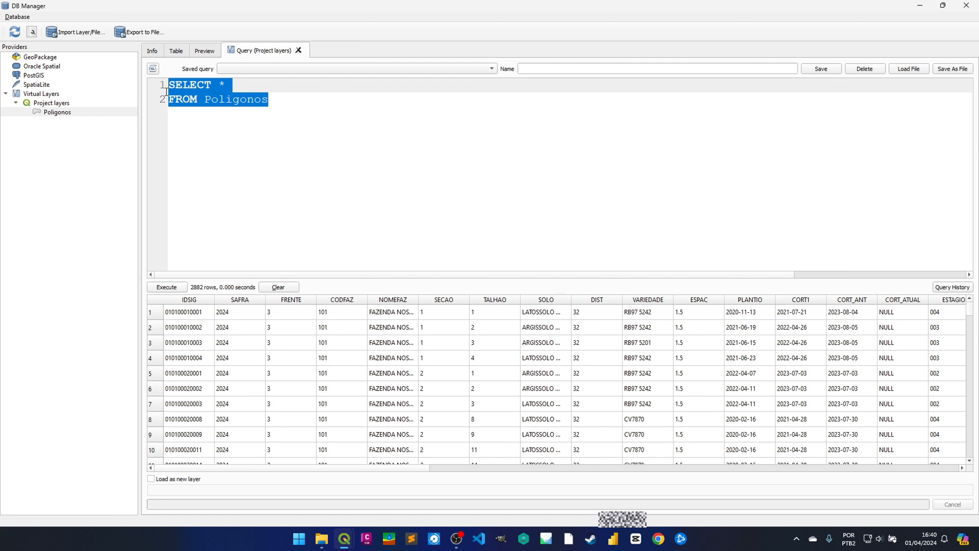
{"action": "left_click", "coordinate": [287, 100]}
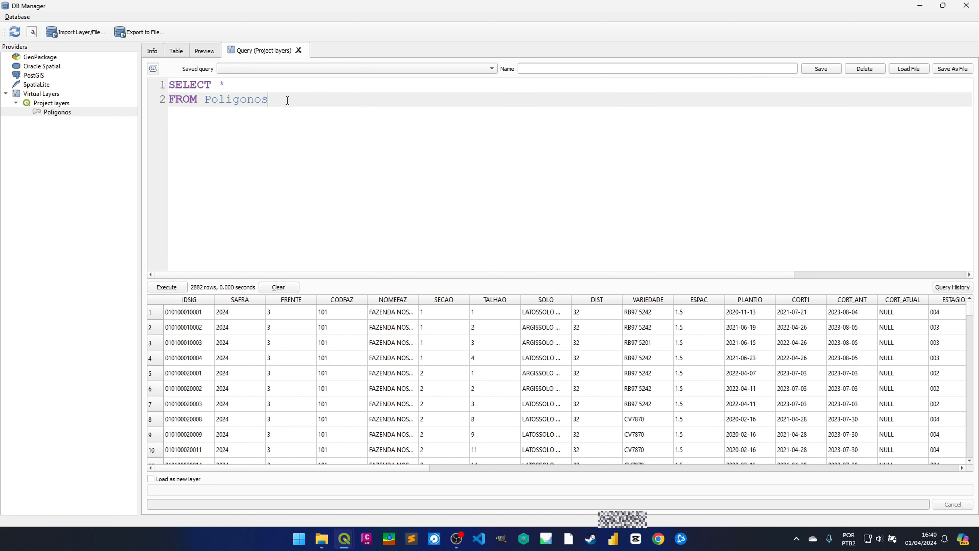
{"action": "key", "text": "ctrl+a"}
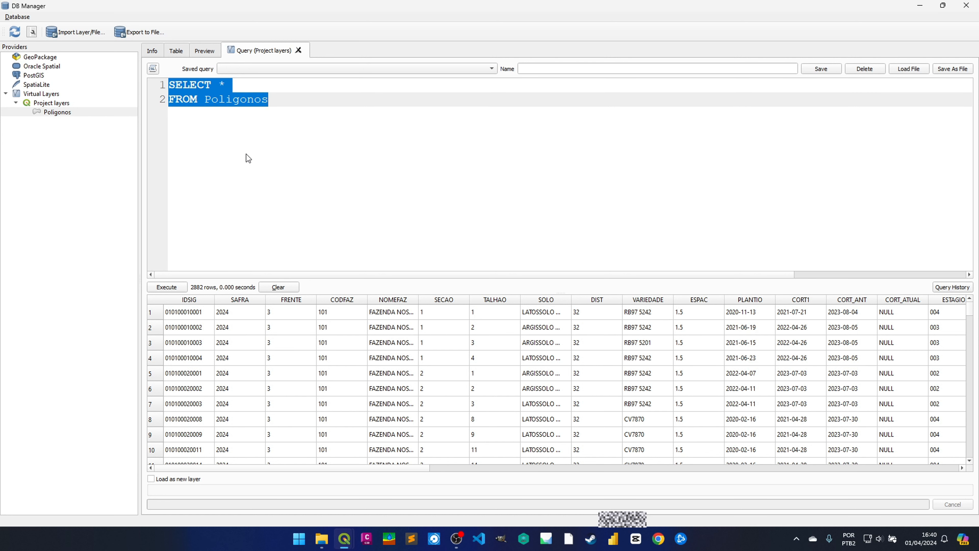
{"action": "left_click", "coordinate": [321, 158]}
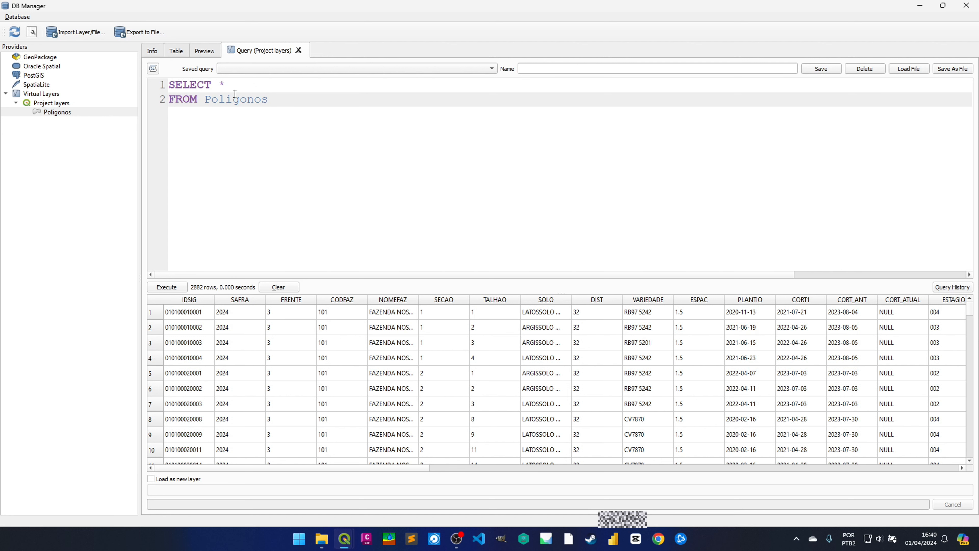
{"action": "mouse_move", "coordinate": [251, 468]}
{"action": "left_mouse_down"}
{"action": "mouse_move", "coordinate": [294, 469]}
{"action": "mouse_move", "coordinate": [248, 468]}
{"action": "left_mouse_up"}
{"action": "left_click", "coordinate": [229, 82]}
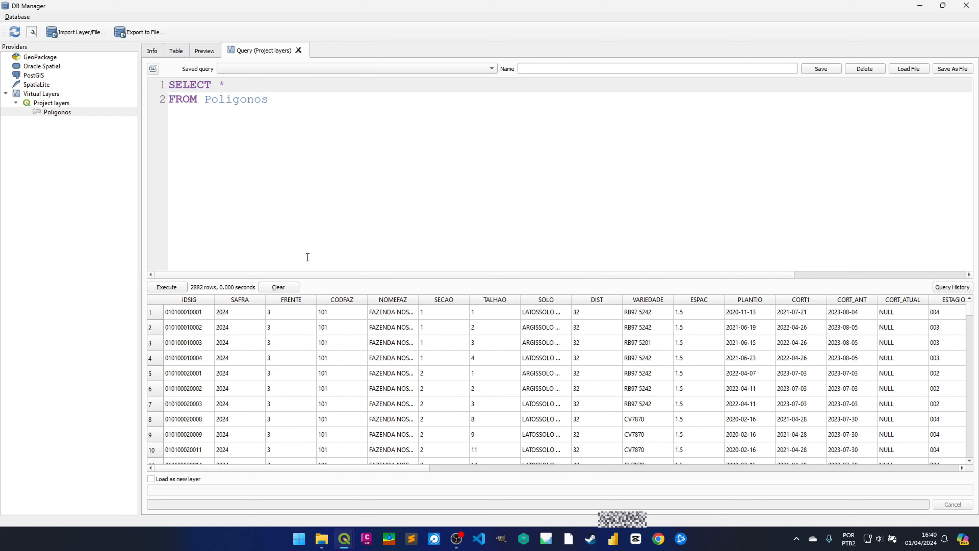
{"action": "left_click_drag", "start_coordinate": [238, 471], "coordinate": [269, 461]}
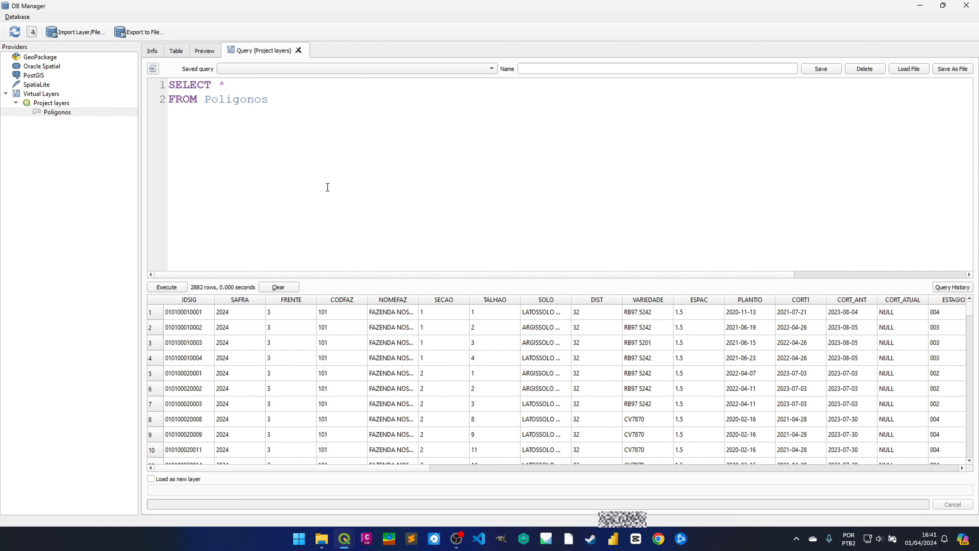
Replace the asterisk in the query with the fields NOMEFAZ and AREA, run it and widen the result columns.
{"action": "left_click", "coordinate": [227, 88]}
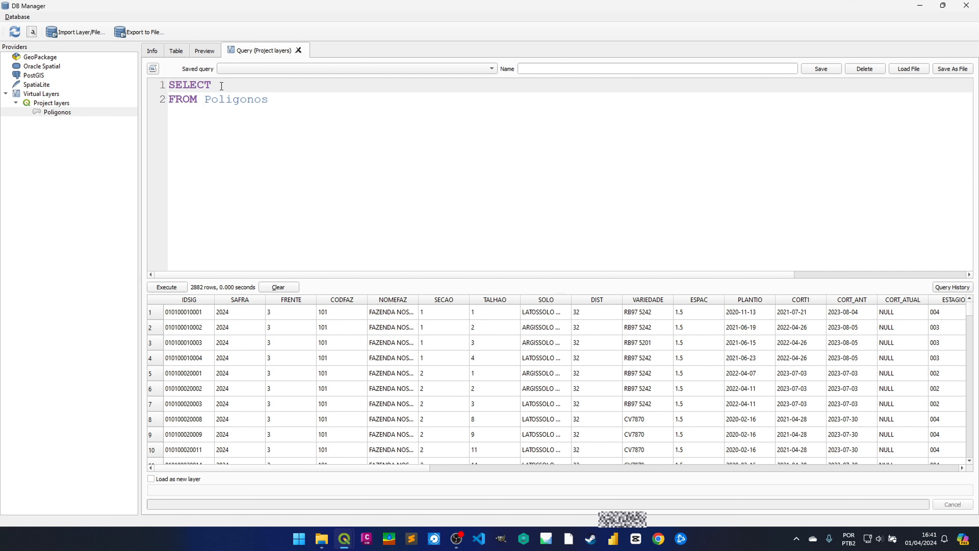
{"action": "type", "text": "nome"}
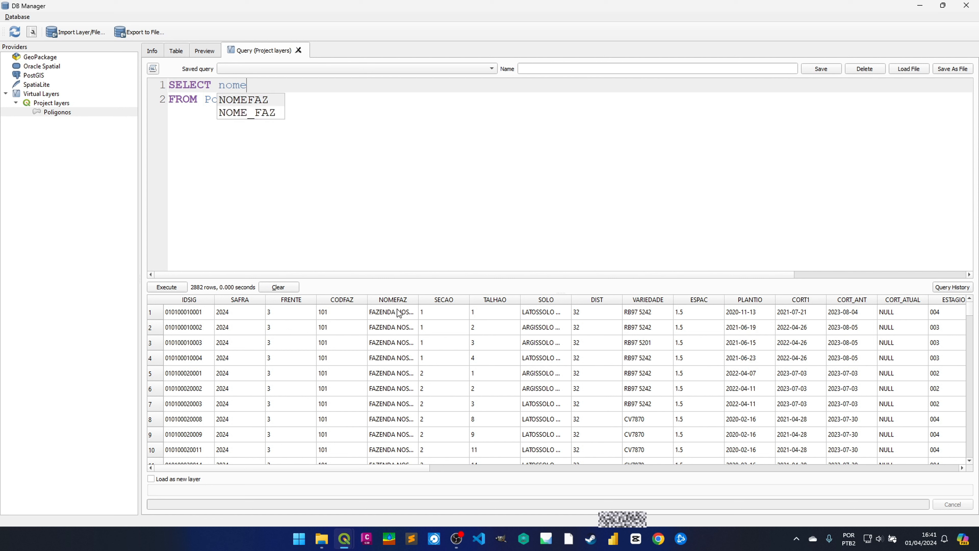
{"action": "key", "text": "Return"}
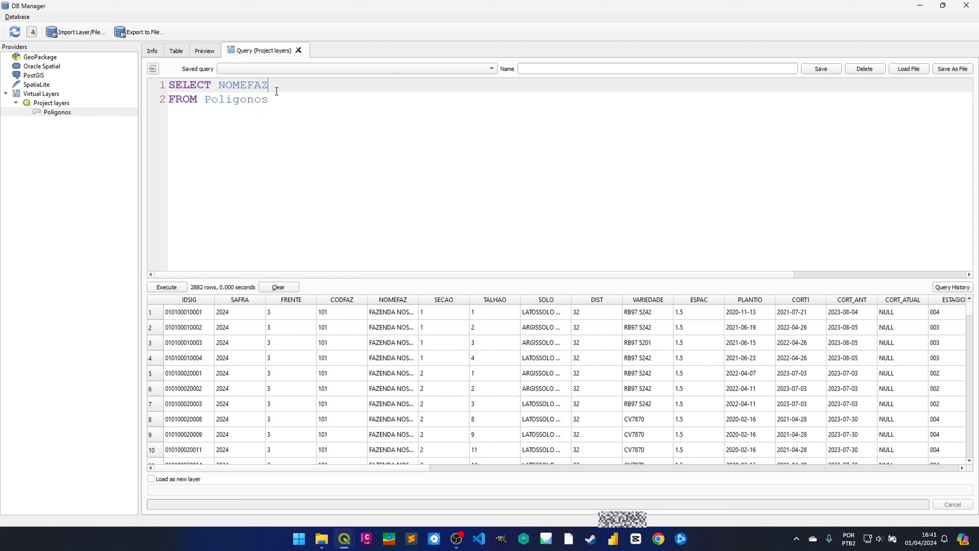
{"action": "type", "text": ","}
{"action": "left_click", "coordinate": [271, 88]}
{"action": "type", "text": "area"}
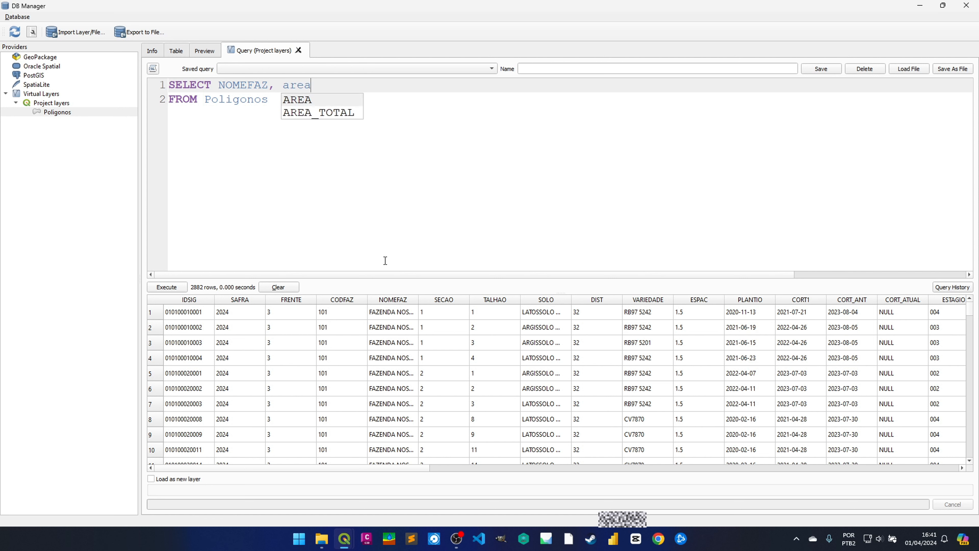
{"action": "key", "text": "Return"}
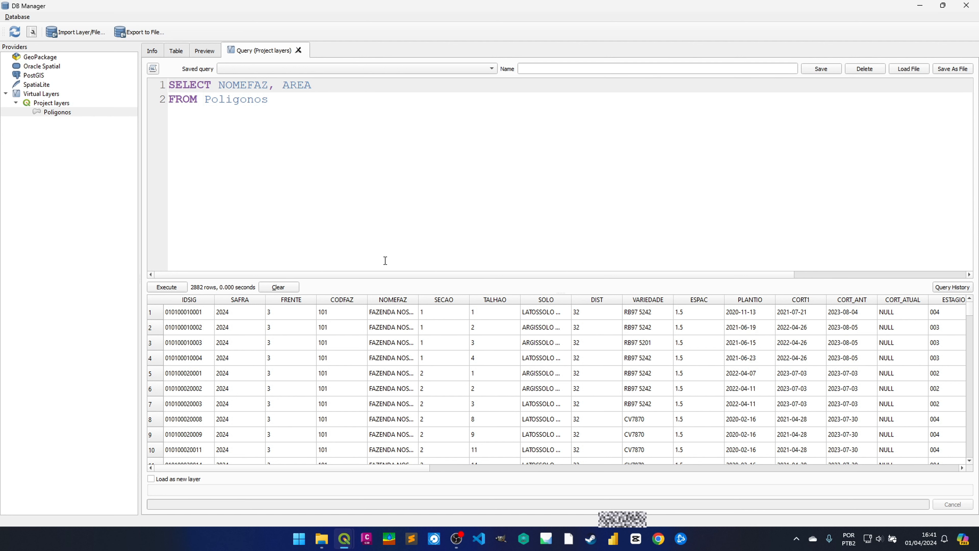
{"action": "key", "text": "ctrl+r"}
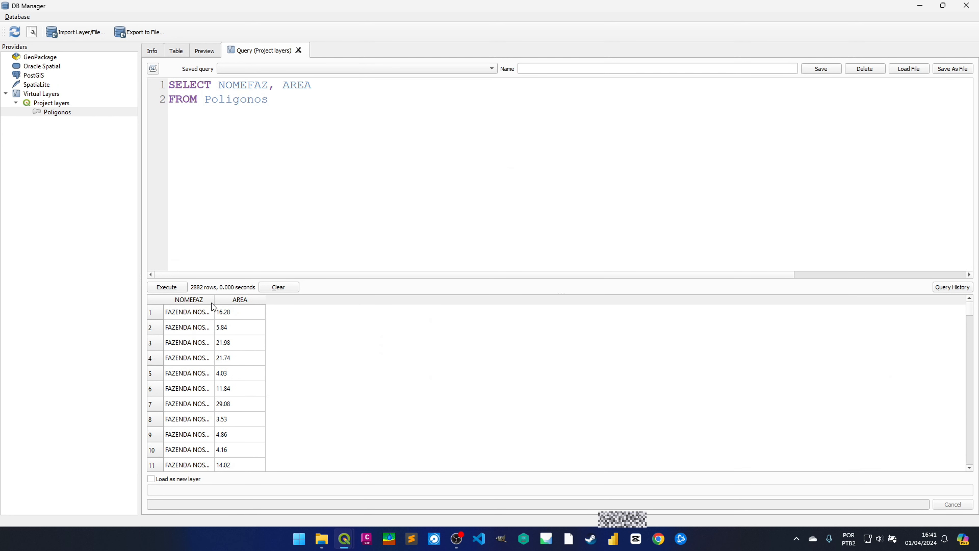
{"action": "left_click_drag", "start_coordinate": [213, 299], "coordinate": [419, 301]}
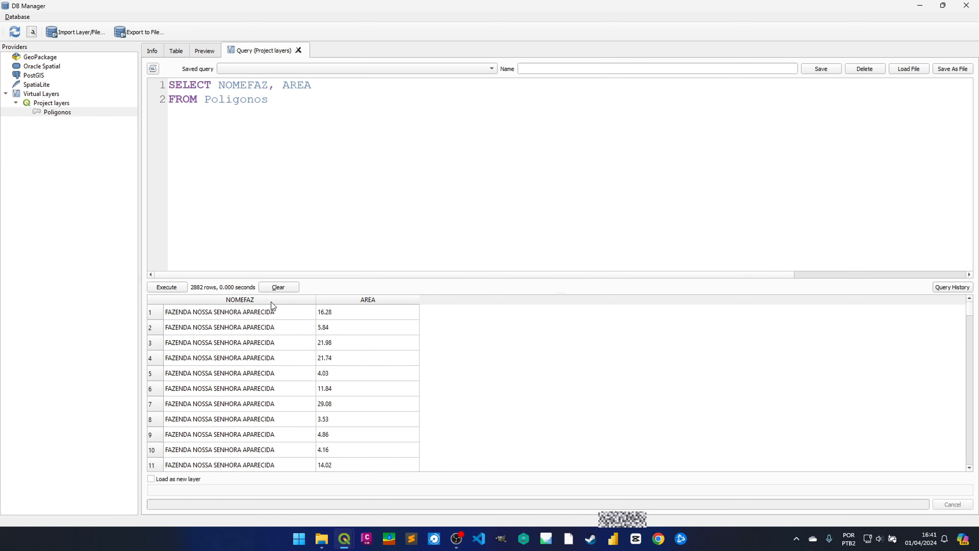
Switch to the main QGIS window, reopen the Poligonos attribute table in edit mode and examine the fields offered for deletion.
{"action": "mouse_move", "coordinate": [344, 538]}
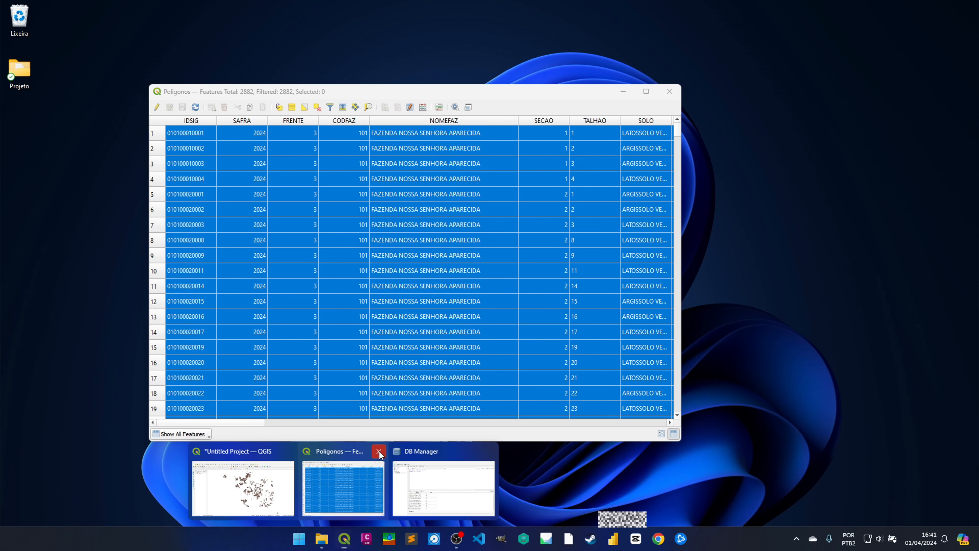
{"action": "left_click", "coordinate": [379, 452]}
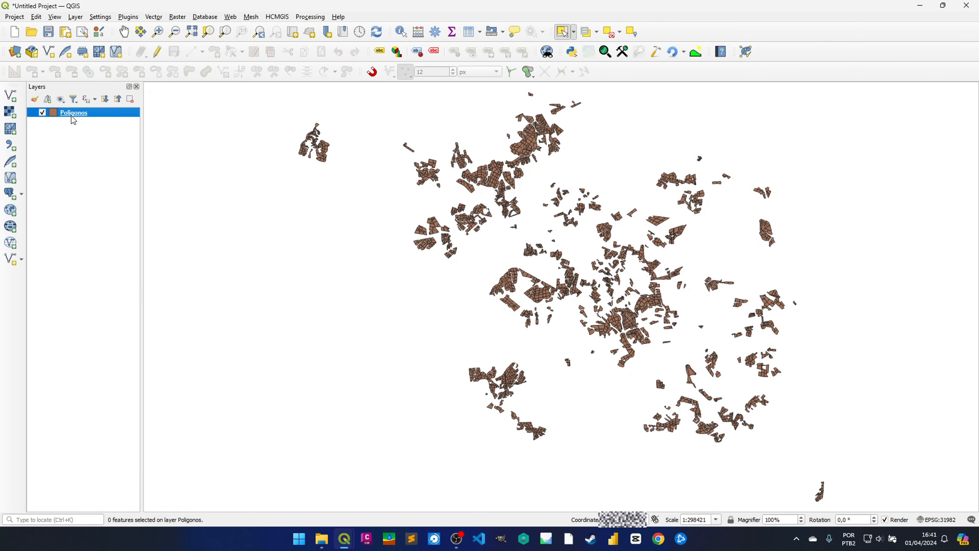
{"action": "left_click", "coordinate": [470, 32]}
{"action": "left_click", "coordinate": [156, 107]}
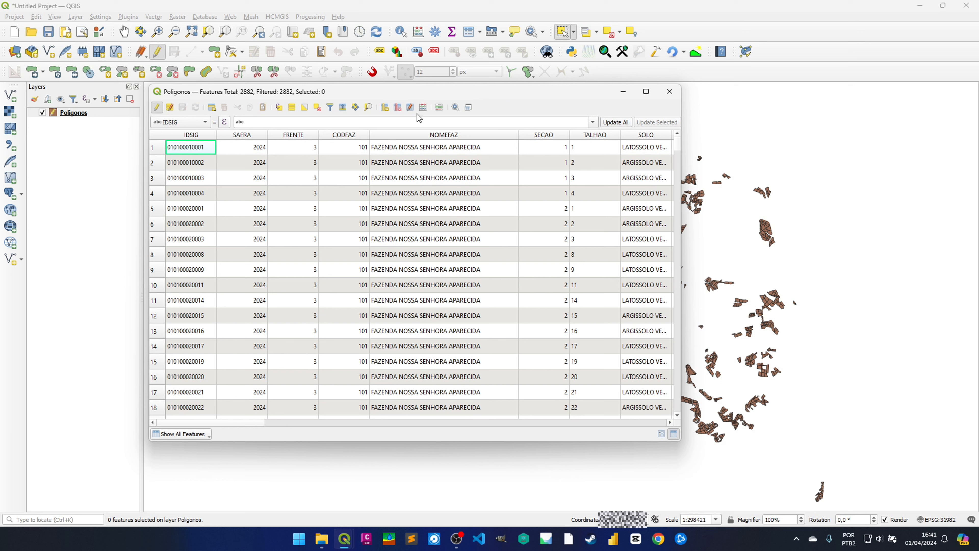
{"action": "left_click", "coordinate": [398, 107]}
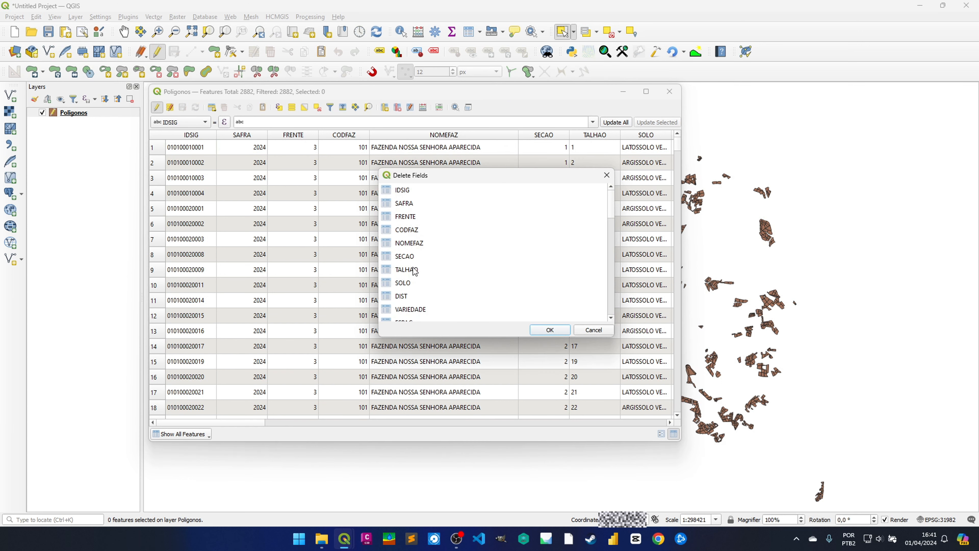
{"action": "scroll", "coordinate": [428, 299], "scroll_direction": "down", "scroll_amount": 3}
{"action": "scroll", "coordinate": [428, 299], "scroll_direction": "down", "scroll_amount": 5}
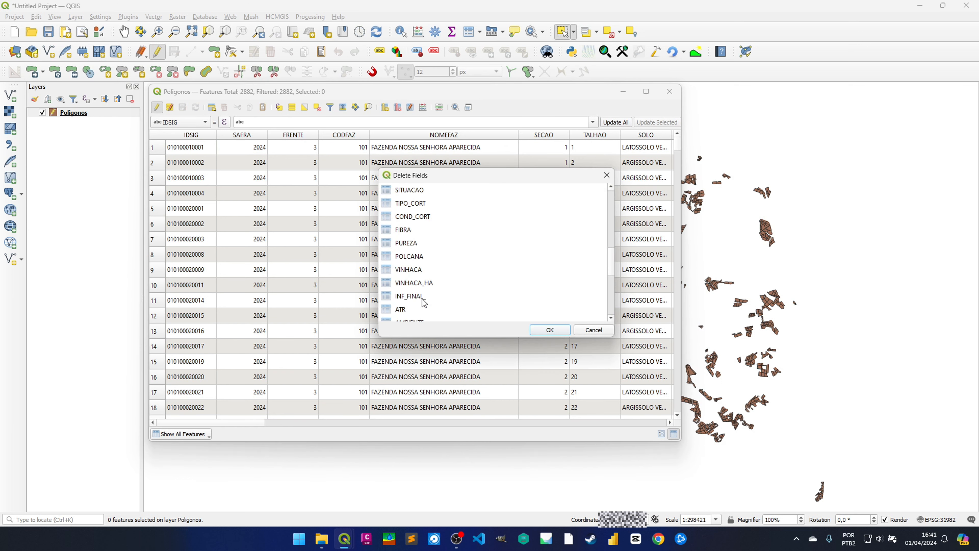
{"action": "scroll", "coordinate": [428, 280], "scroll_direction": "up", "scroll_amount": 8}
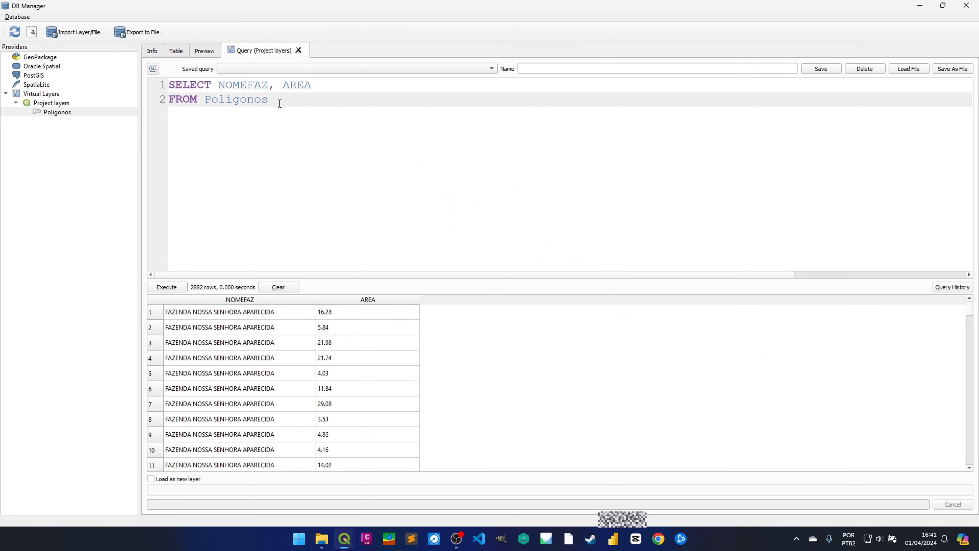
Examine the farm names and areas across the rows of the query result in the DB Manager.
{"action": "left_click", "coordinate": [237, 310]}
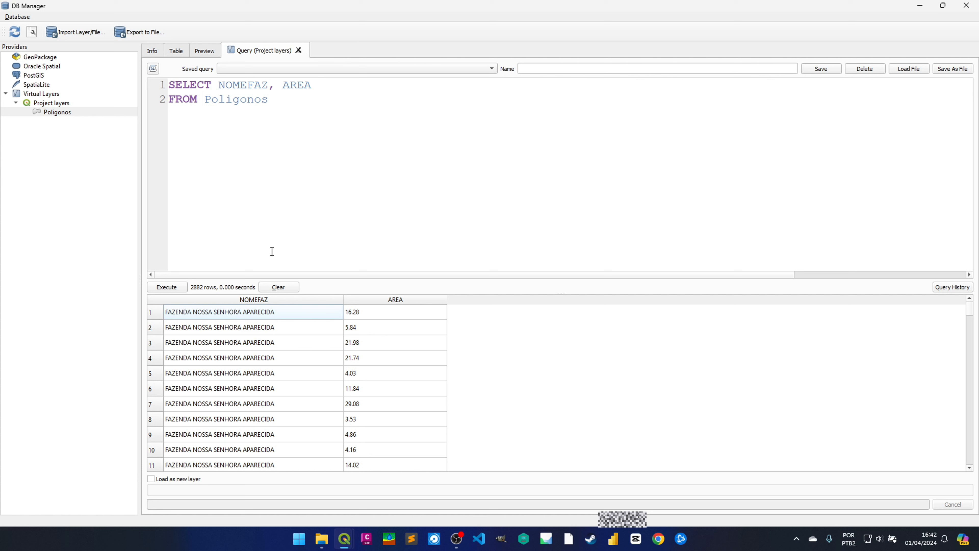
{"action": "scroll", "coordinate": [284, 315], "scroll_direction": "down", "scroll_amount": 3}
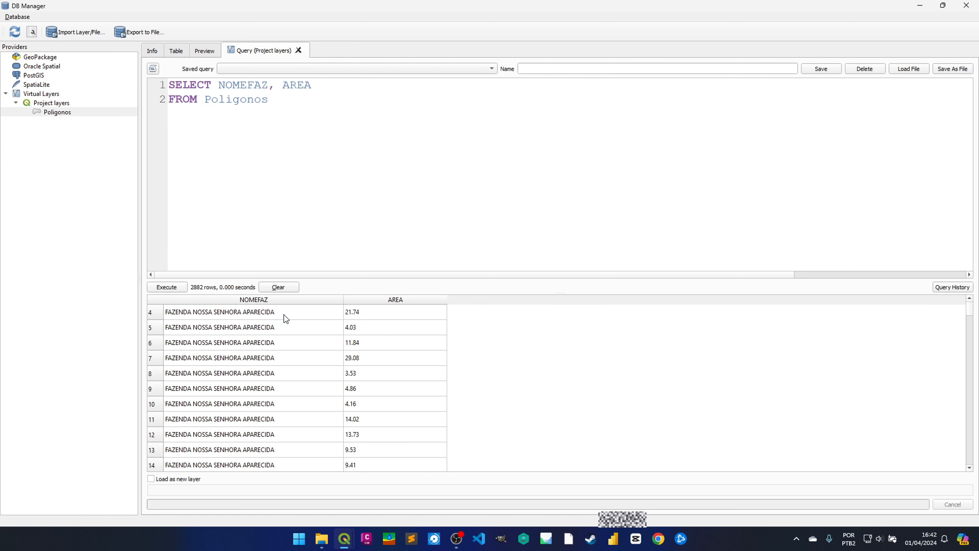
{"action": "scroll", "coordinate": [283, 314], "scroll_direction": "up", "scroll_amount": 3}
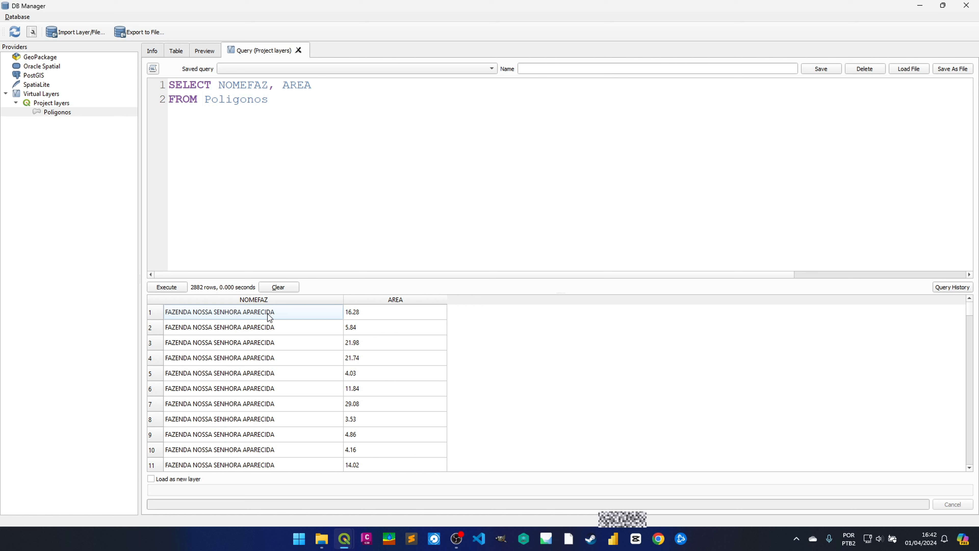
{"action": "scroll", "coordinate": [356, 359], "scroll_direction": "down", "scroll_amount": 8}
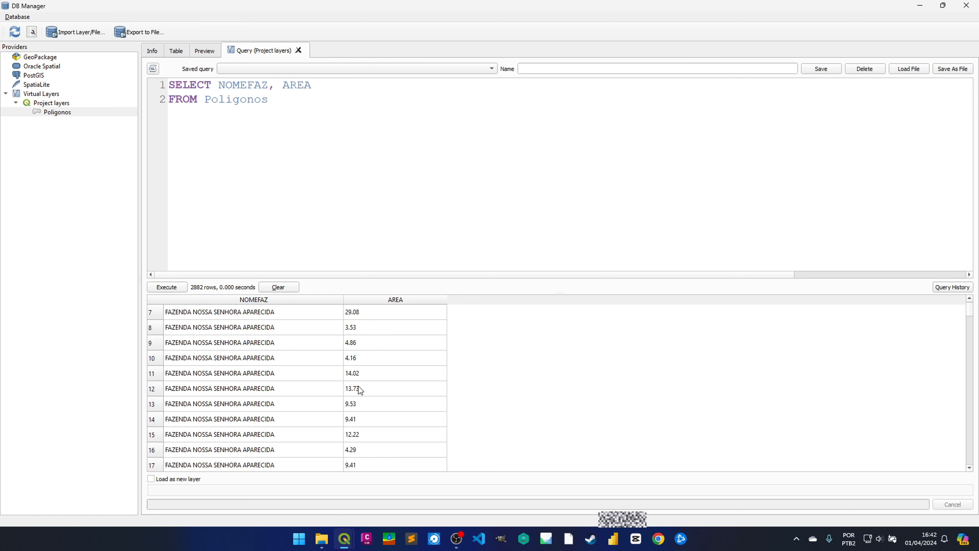
{"action": "scroll", "coordinate": [357, 390], "scroll_direction": "down", "scroll_amount": 9}
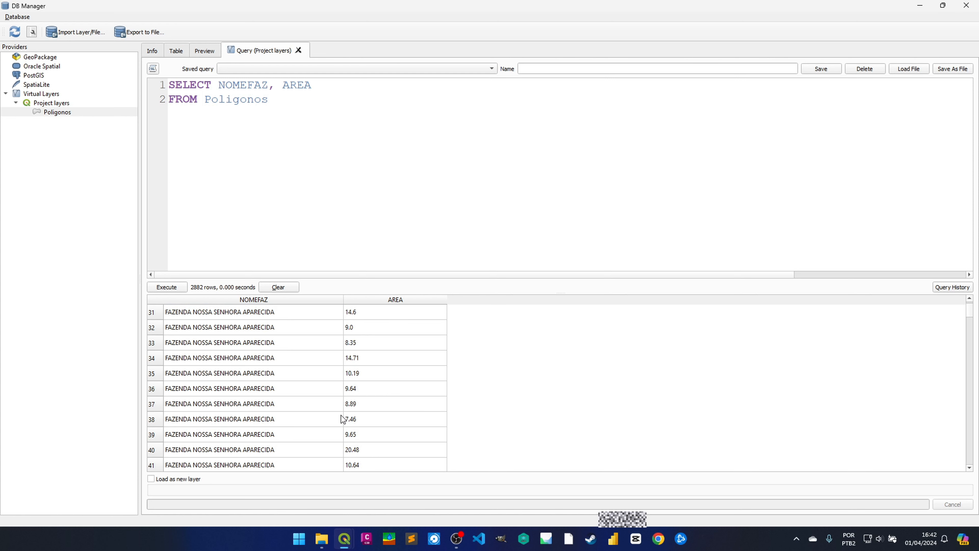
{"action": "scroll", "coordinate": [355, 409], "scroll_direction": "down", "scroll_amount": 16}
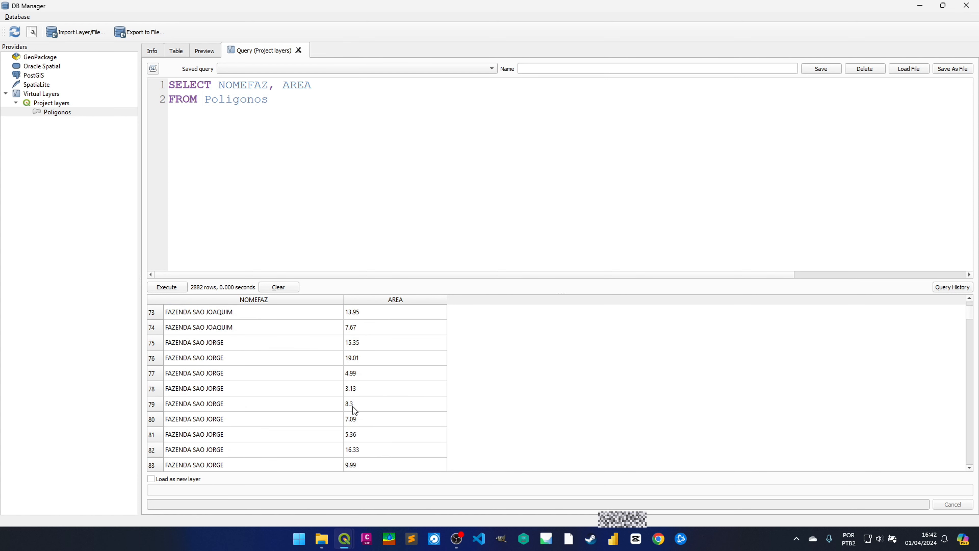
{"action": "key", "text": "ctrl+Home"}
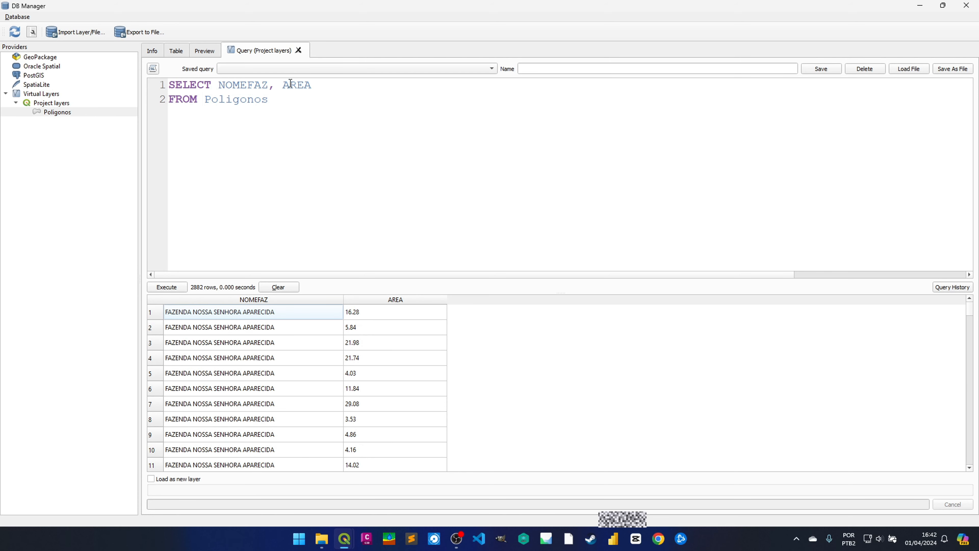
Wrap the AREA field of the SELECT line in a SUM function so it reads SUM(AREA).
{"action": "left_click", "coordinate": [283, 84]}
{"action": "left_click_drag", "start_coordinate": [287, 86], "coordinate": [309, 85]}
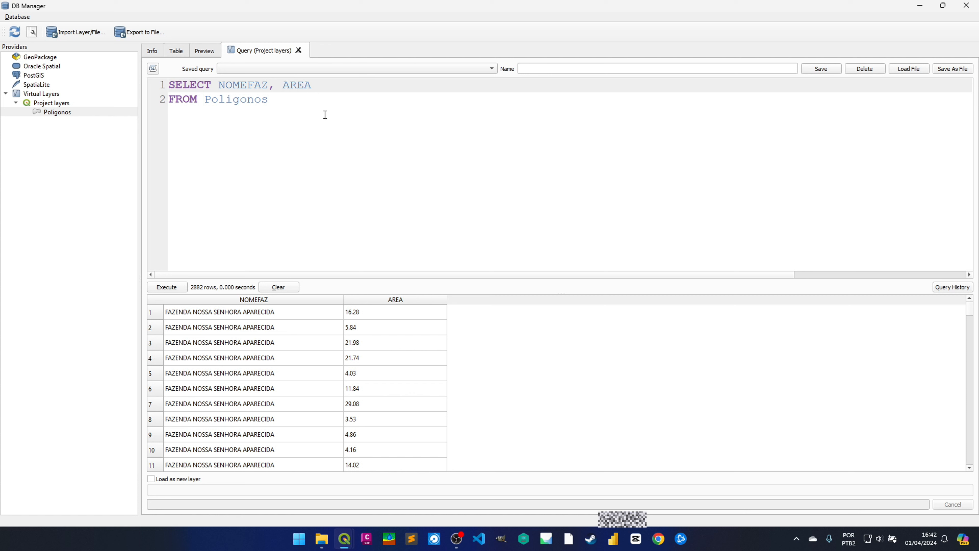
{"action": "type", "text": "SUM9"}
{"action": "key", "text": "BackSpace"}
{"action": "type", "text": "("}
{"action": "key", "text": "End"}
{"action": "type", "text": ")"}
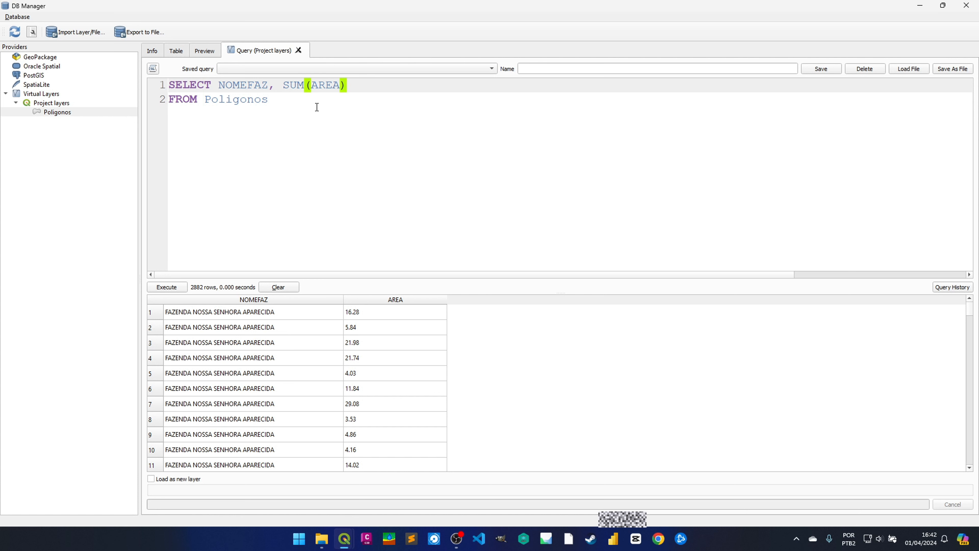
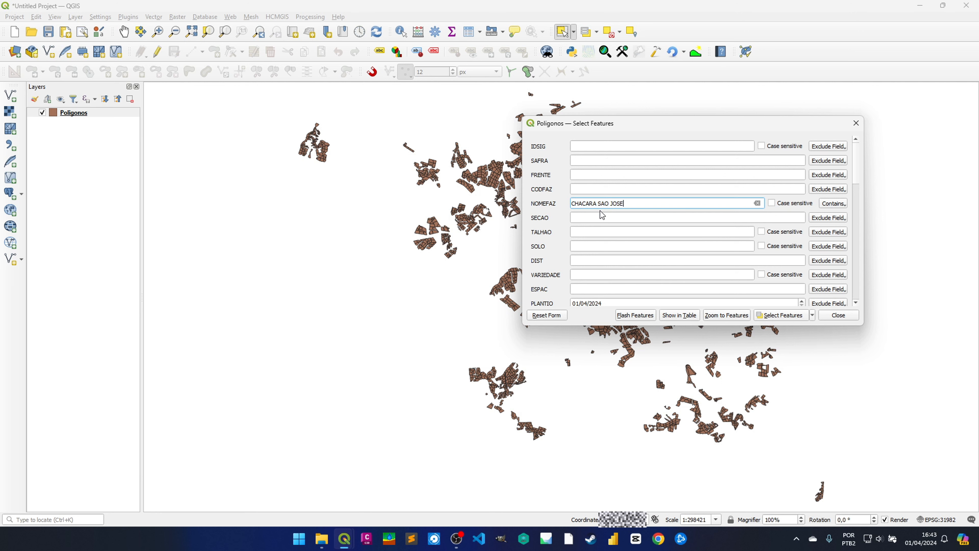
Zoom to and select the Poligonos features whose NOMEFAZ contains CHACARA SAO JOSE, and close the selection form.
{"action": "left_click", "coordinate": [726, 315]}
{"action": "left_click", "coordinate": [780, 315]}
{"action": "left_click", "coordinate": [838, 316]}
Show the statistics of the AREA field for the selected features to check the sum, and return to the DB Manager.
{"action": "left_click", "coordinate": [452, 31]}
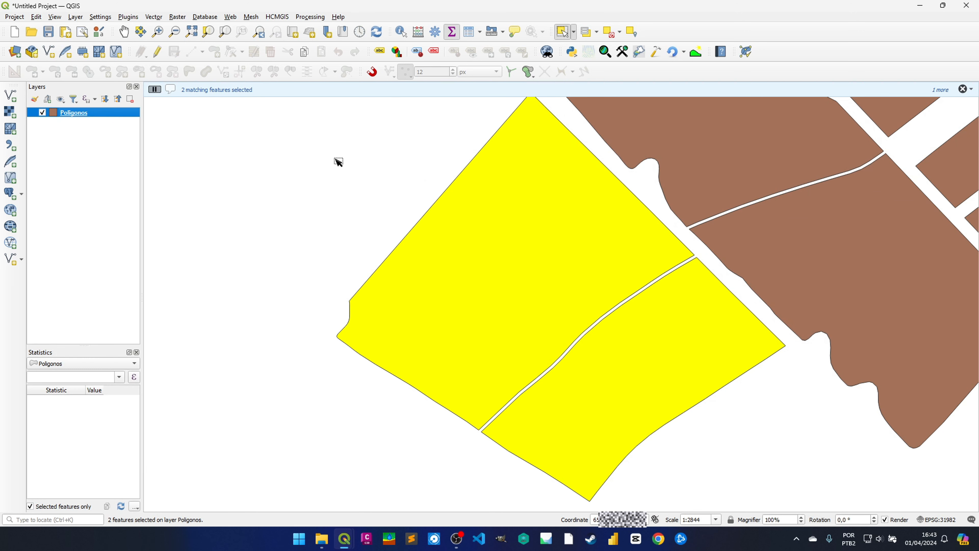
{"action": "left_click", "coordinate": [97, 376]}
{"action": "left_click", "coordinate": [75, 487]}
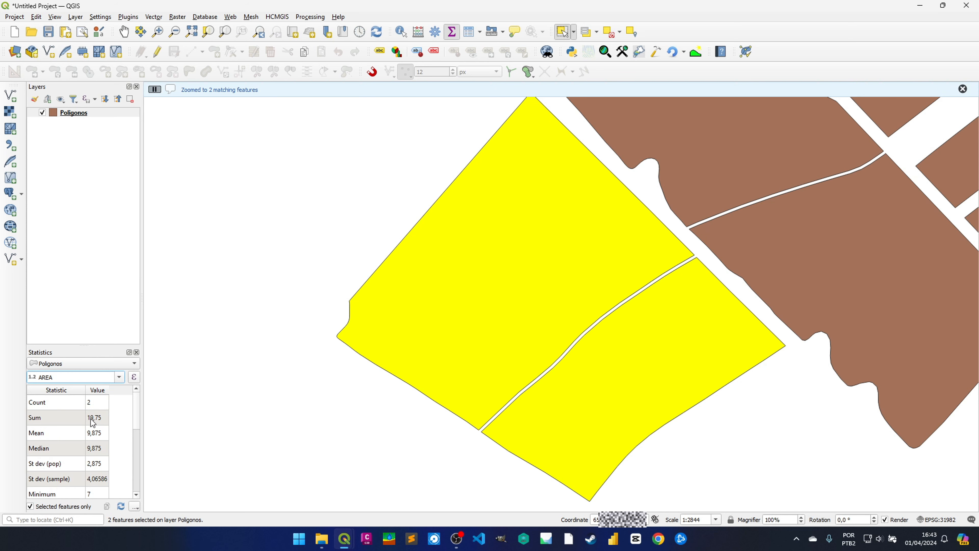
{"action": "key", "text": "alt+Tab"}
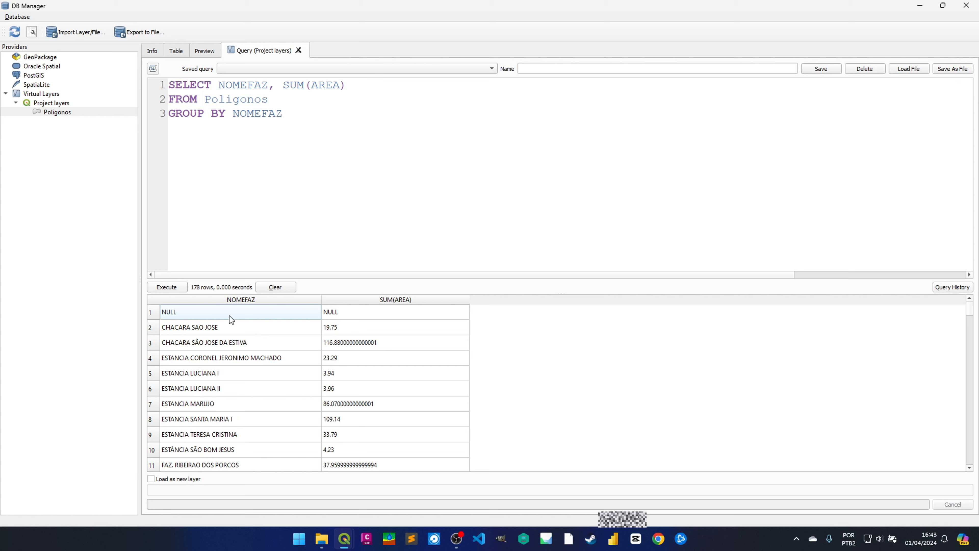
Insert the condition WHERE NOMEFAZ != 'NULL' before the GROUP BY line, run the query and widen the result columns.
{"action": "left_click", "coordinate": [151, 313]}
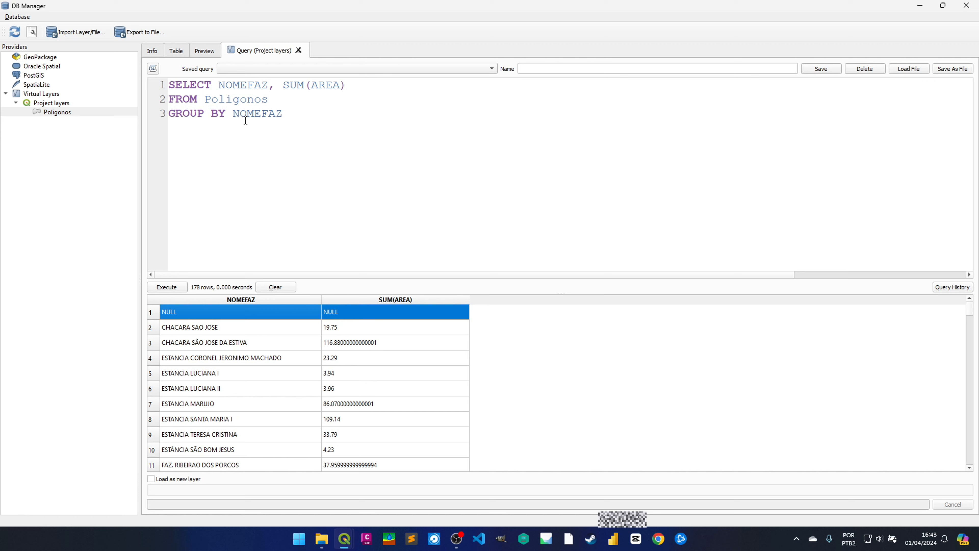
{"action": "left_click", "coordinate": [290, 99]}
{"action": "key", "text": "Return"}
{"action": "type", "text": "WH"}
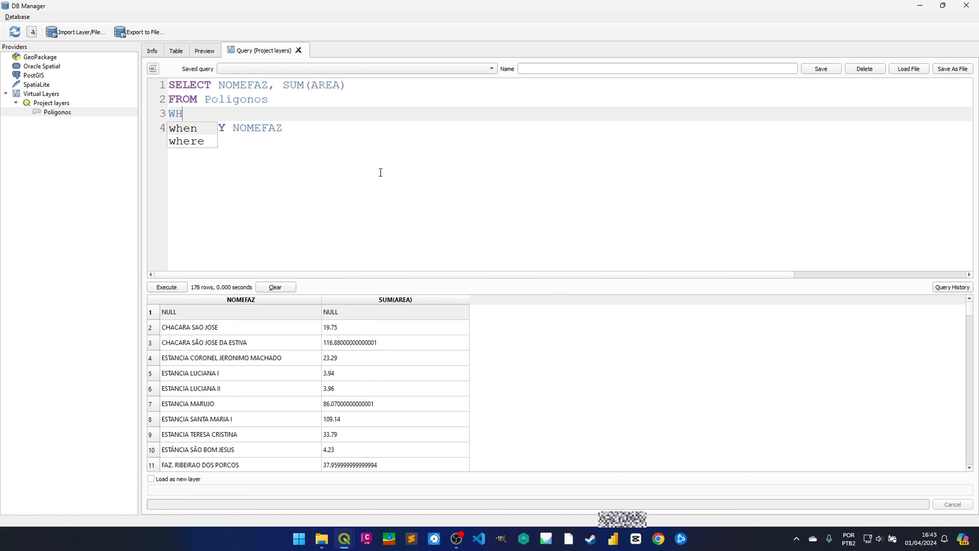
{"action": "type", "text": "ERE"}
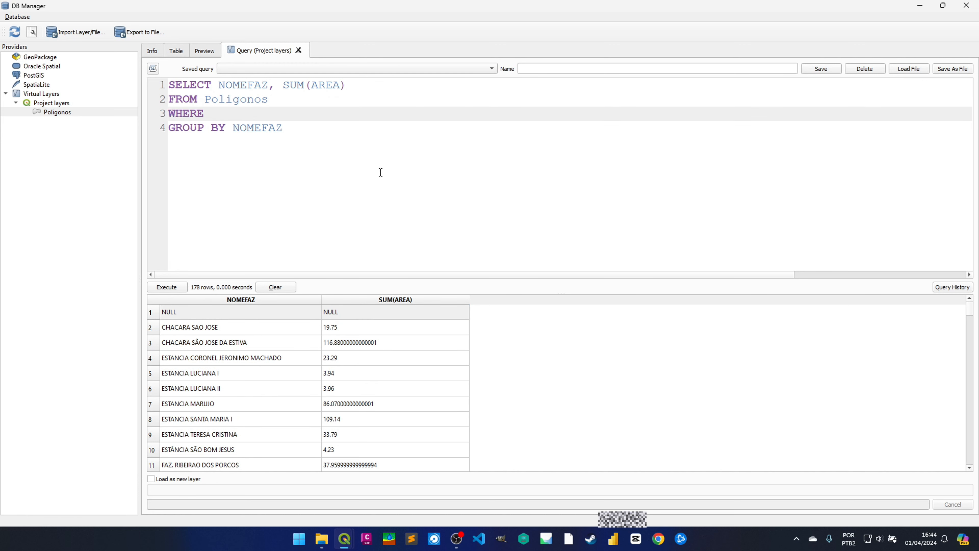
{"action": "type", "text": " nome"}
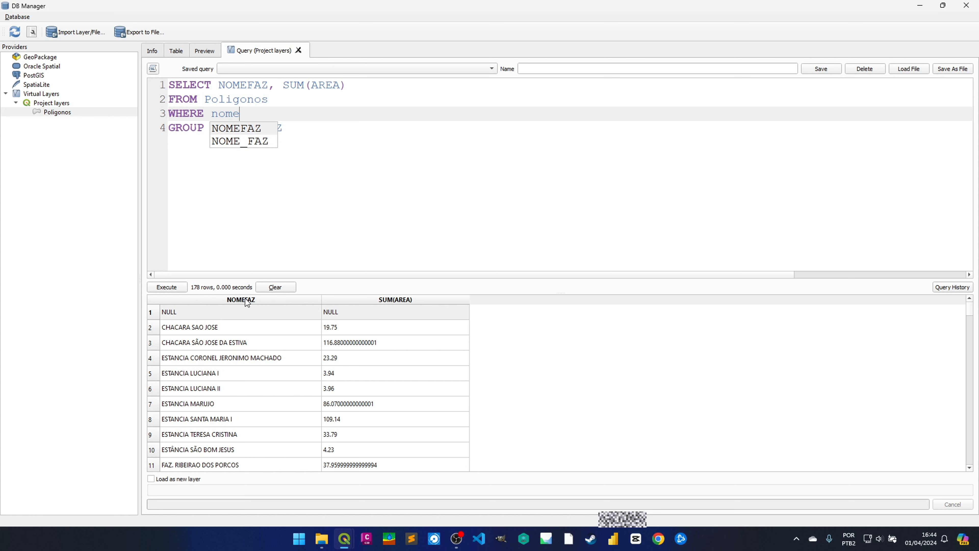
{"action": "key", "text": "Return"}
{"action": "type", "text": "!= '"}
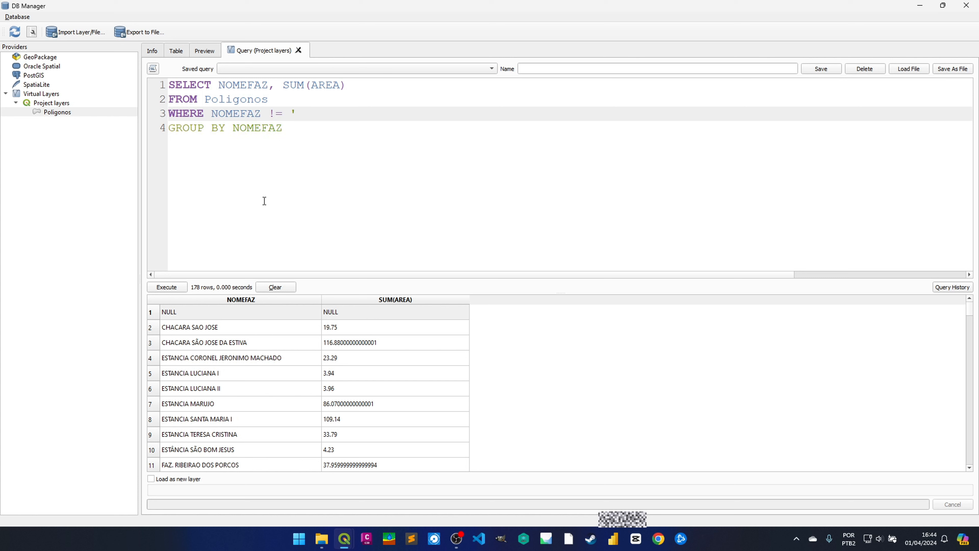
{"action": "type", "text": "NULL'"}
{"action": "left_click", "coordinate": [177, 287]}
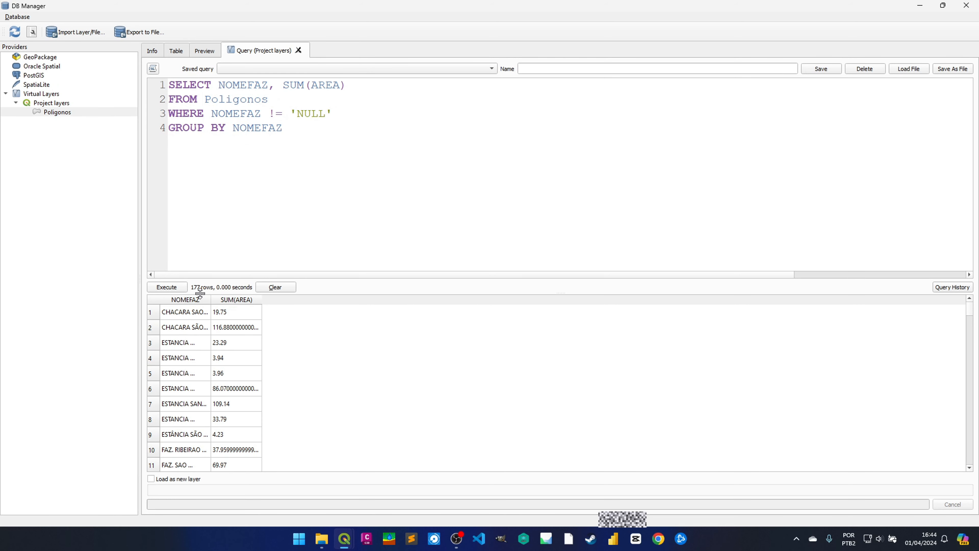
{"action": "left_click_drag", "start_coordinate": [211, 300], "coordinate": [442, 300]}
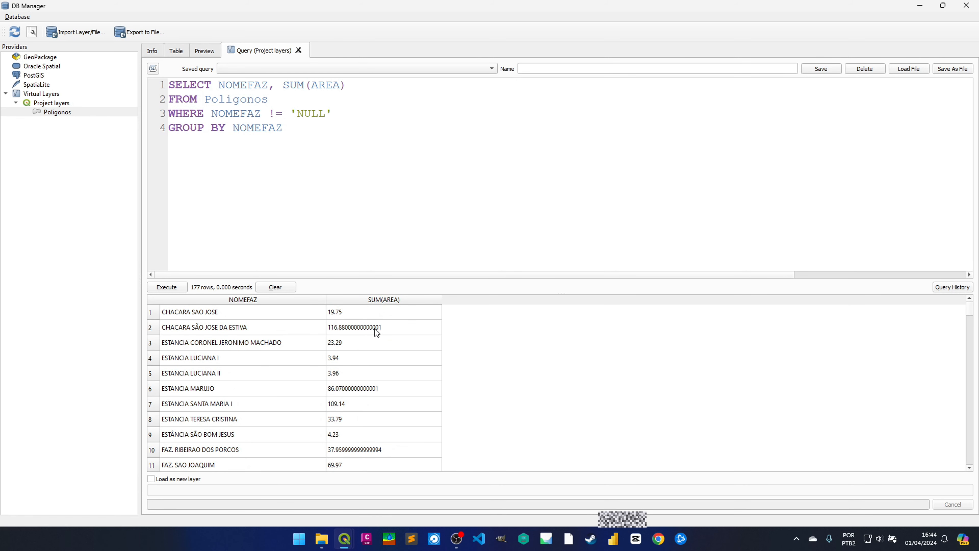
Round the summed area to two decimals with ROUND(SUM(AREA),2), run the query and widen the rounded area column.
{"action": "left_click", "coordinate": [283, 86]}
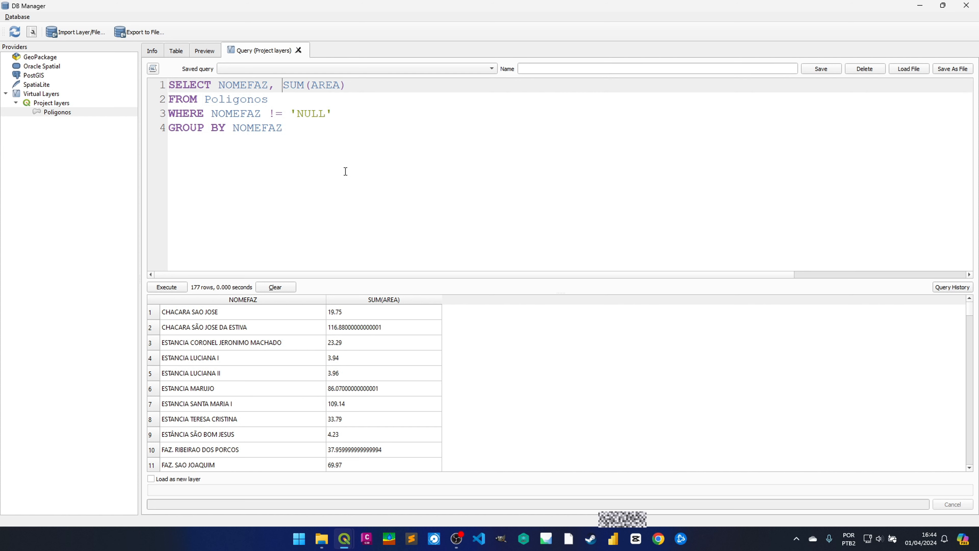
{"action": "type", "text": "ROUND("}
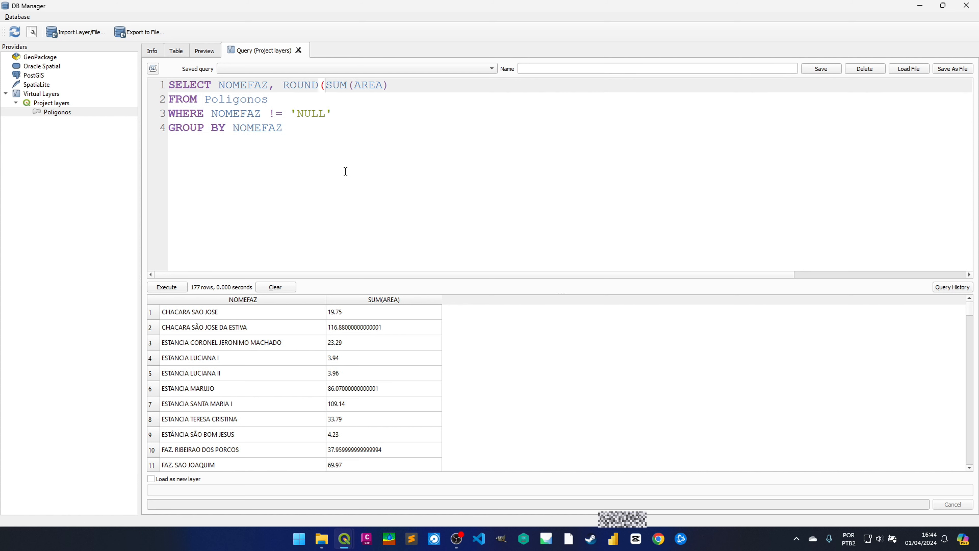
{"action": "key", "text": "ctrl+shift+Right"}
{"action": "key", "text": "ctrl+shift+Right"}
{"action": "key", "text": "ctrl+shift+Right"}
{"action": "key", "text": "ctrl+shift+Right"}
{"action": "key", "text": "End"}
{"action": "type", "text": ")"}
{"action": "key", "text": "Left"}
{"action": "key", "text": "Left"}
{"action": "key", "text": "Left"}
{"action": "key", "text": "Left"}
{"action": "key", "text": "Left"}
{"action": "key", "text": "Left"}
{"action": "key", "text": "Left"}
{"action": "key", "text": "Left"}
{"action": "key", "text": "Left"}
{"action": "key", "text": "Left"}
{"action": "key", "text": "shift+Right"}
{"action": "key", "text": "shift+Right"}
{"action": "key", "text": "shift+Right"}
{"action": "key", "text": "shift+Right"}
{"action": "key", "text": "shift+Right"}
{"action": "key", "text": "shift+Right"}
{"action": "key", "text": "shift+Right"}
{"action": "key", "text": "shift+Right"}
{"action": "key", "text": "shift+Right"}
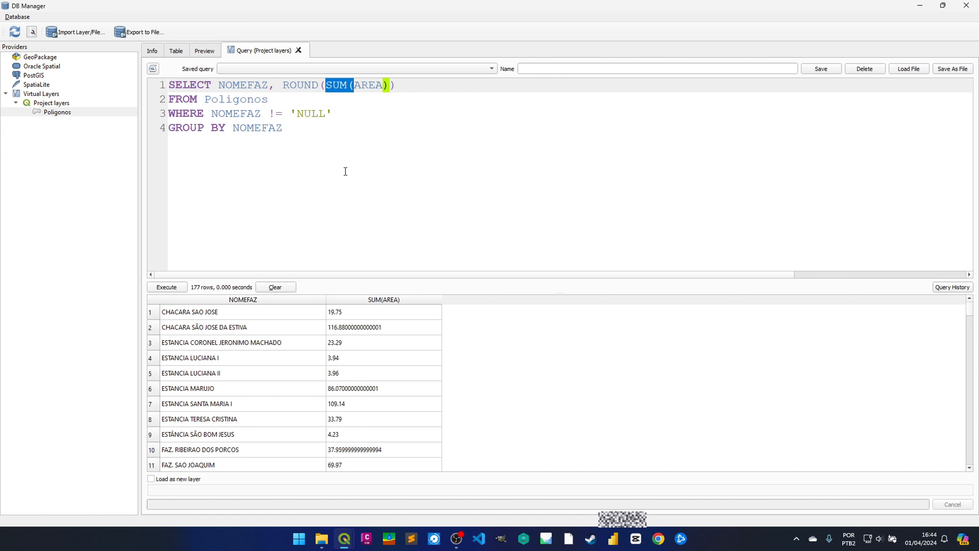
{"action": "key", "text": "Right"}
{"action": "type", "text": ",2"}
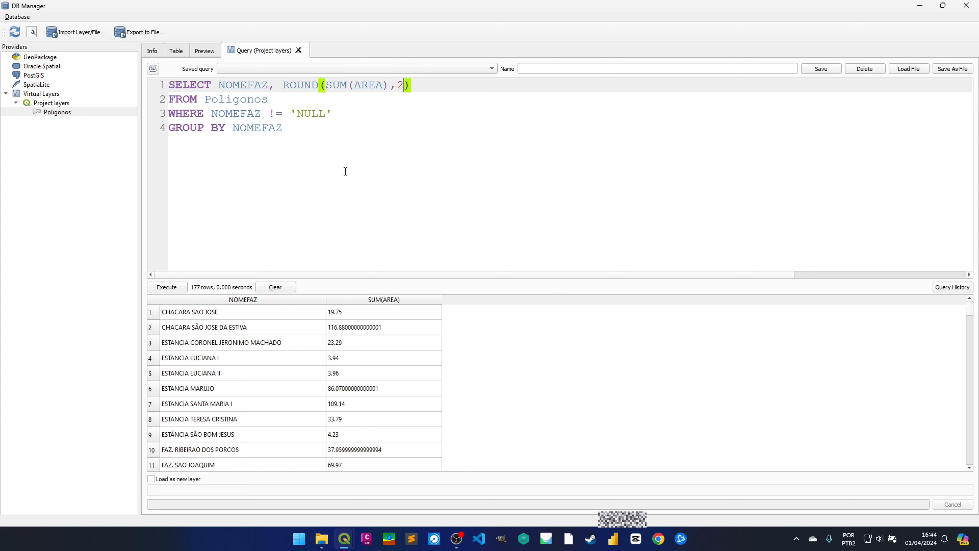
{"action": "left_click", "coordinate": [166, 287]}
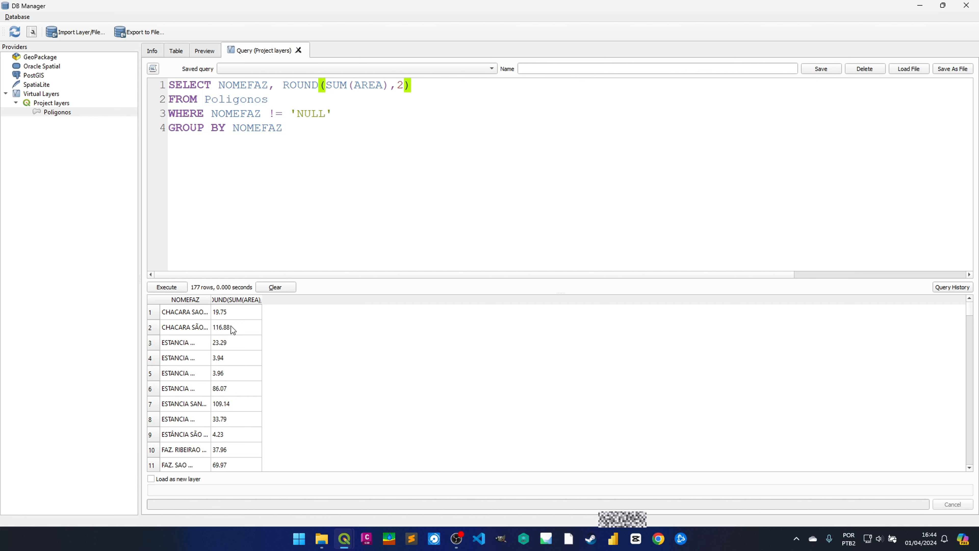
{"action": "double_click", "coordinate": [261, 302]}
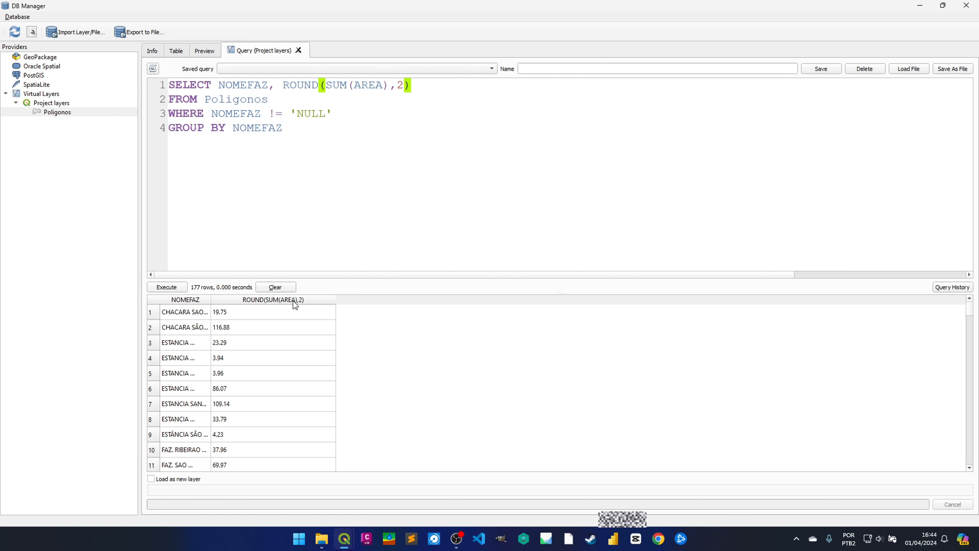
Give the rounded sum the alias Area with AS and run the query.
{"action": "left_click", "coordinate": [441, 102]}
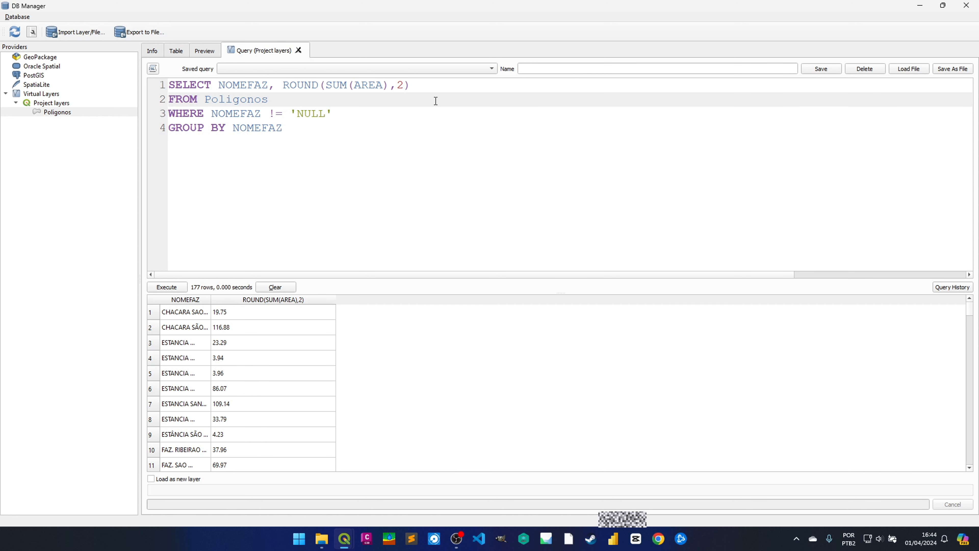
{"action": "left_click", "coordinate": [429, 85]}
{"action": "type", "text": "AS "}
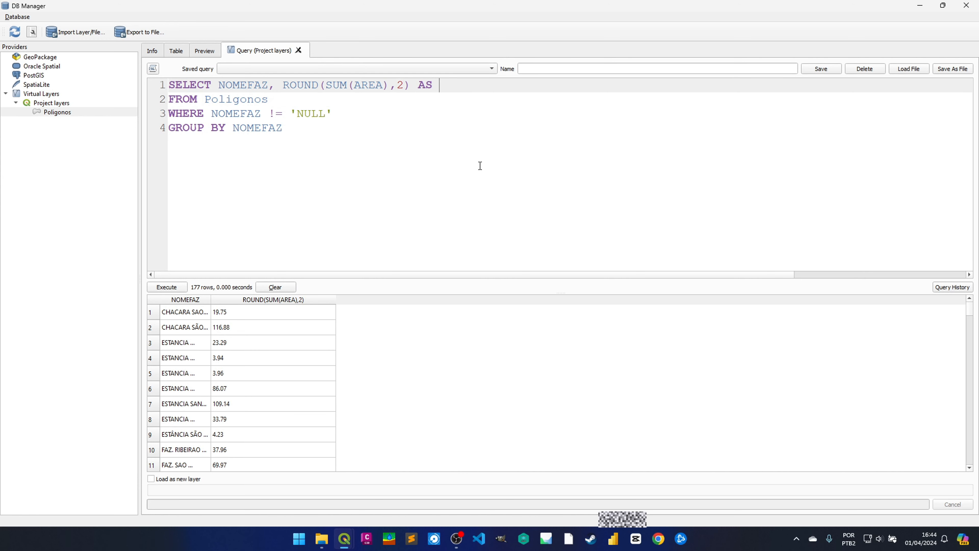
{"action": "type", "text": "Area"}
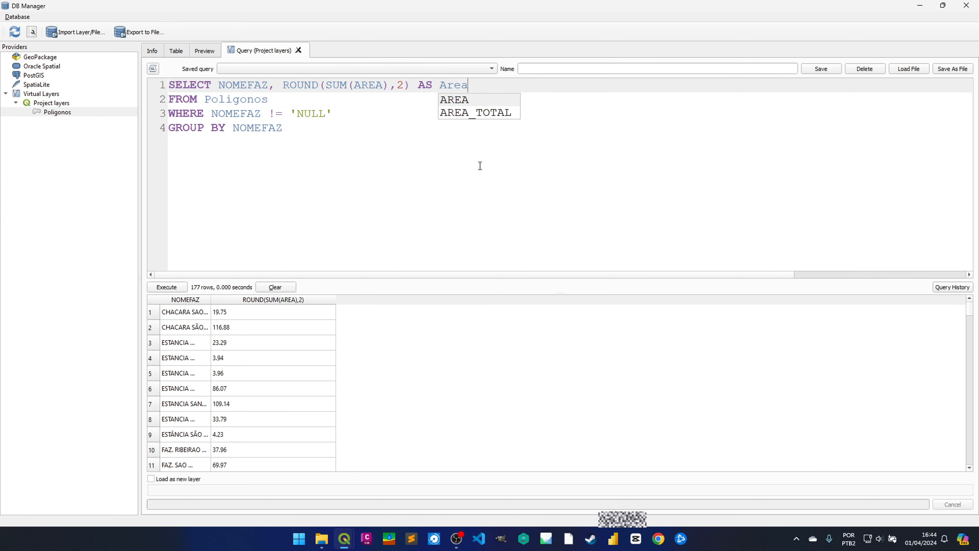
{"action": "key", "text": "ctrl+r"}
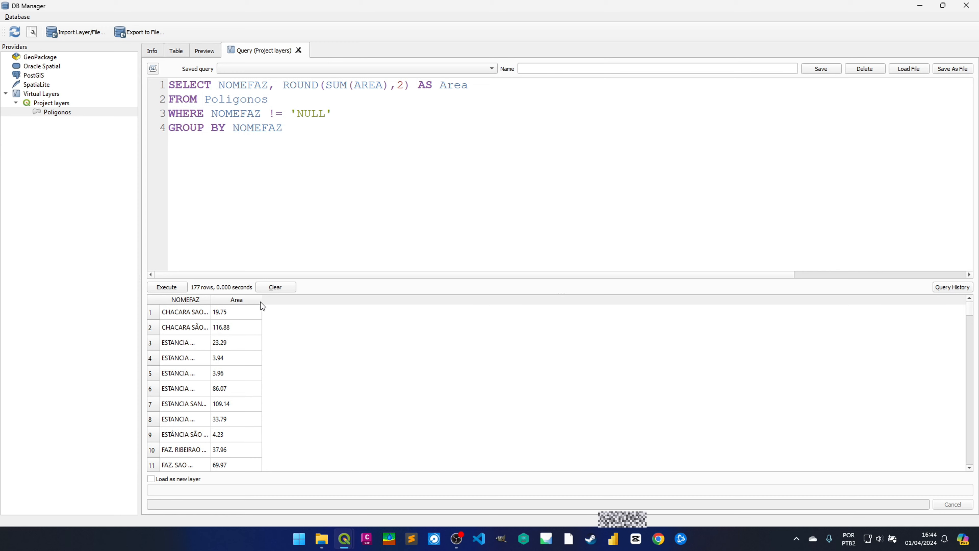
Add the field faixa to the SELECT line, run the query and look through the farms in the result.
{"action": "left_click", "coordinate": [437, 90]}
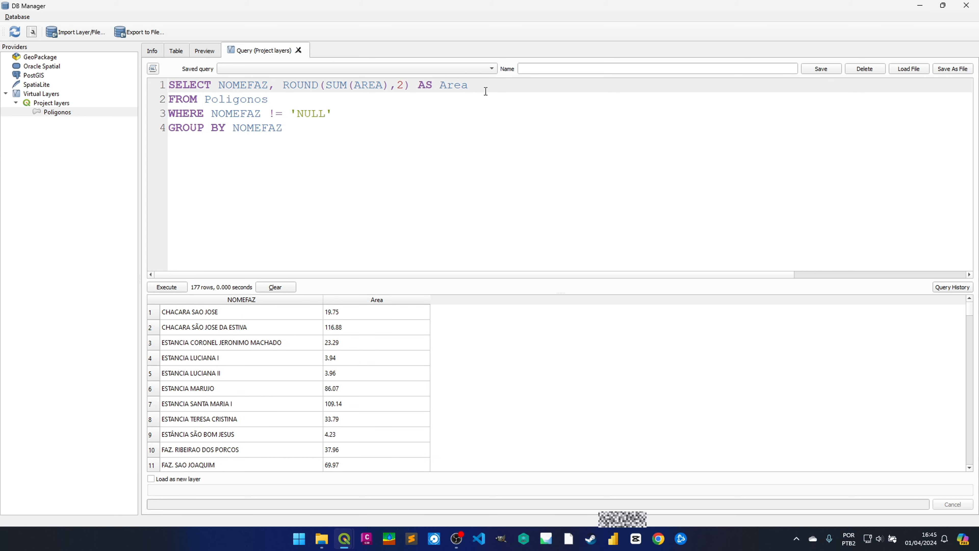
{"action": "type", "text": ", faixa"}
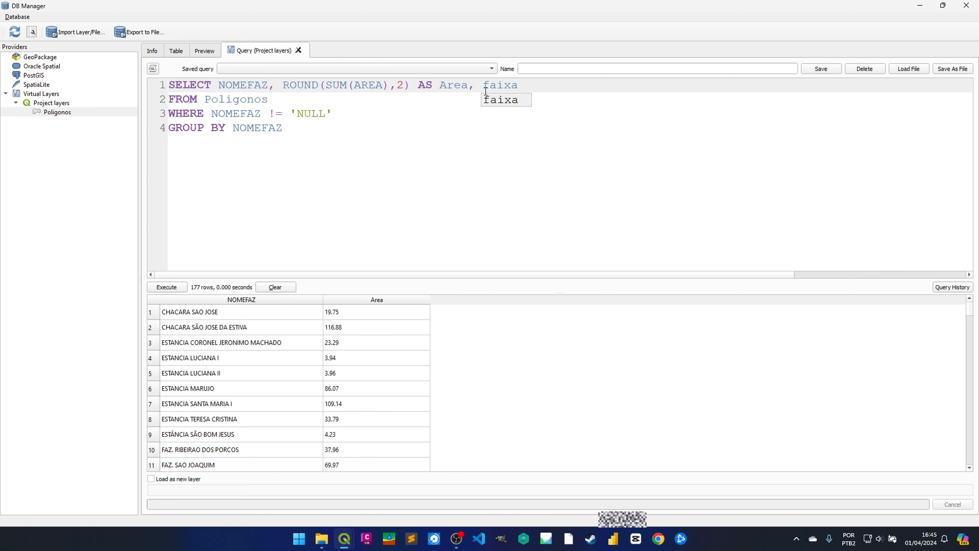
{"action": "key", "text": "ctrl+r"}
{"action": "scroll", "coordinate": [265, 370], "scroll_direction": "down", "scroll_amount": 11}
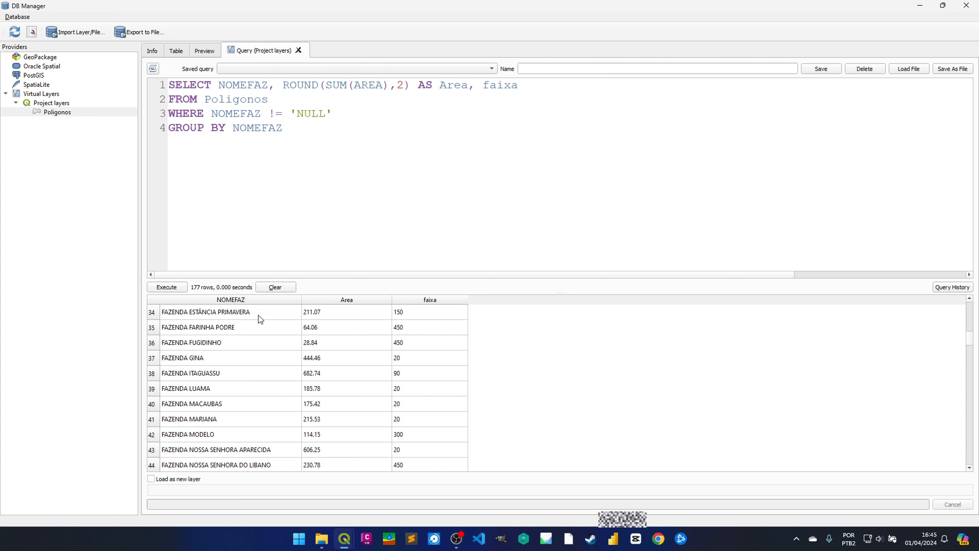
{"action": "scroll", "coordinate": [258, 316], "scroll_direction": "up", "scroll_amount": 11}
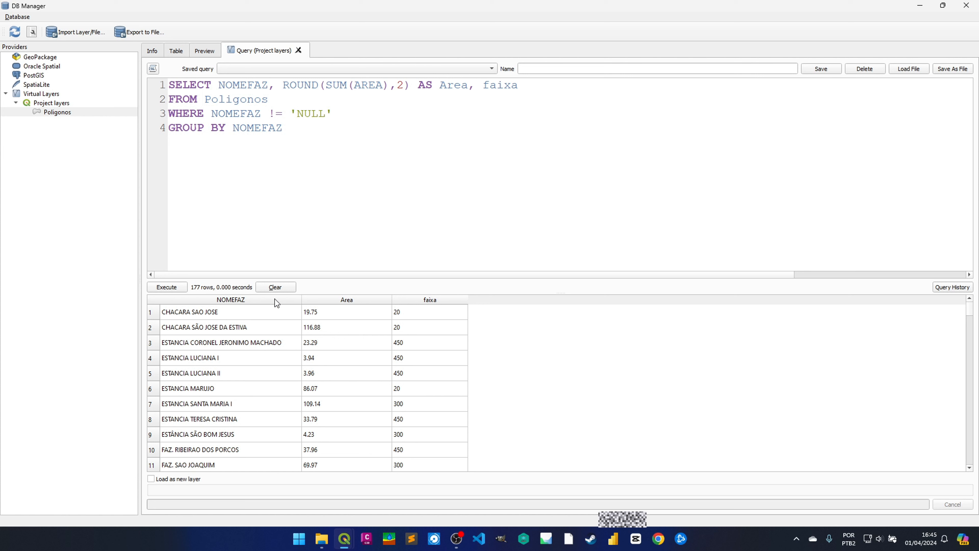
{"action": "scroll", "coordinate": [261, 344], "scroll_direction": "down", "scroll_amount": 5}
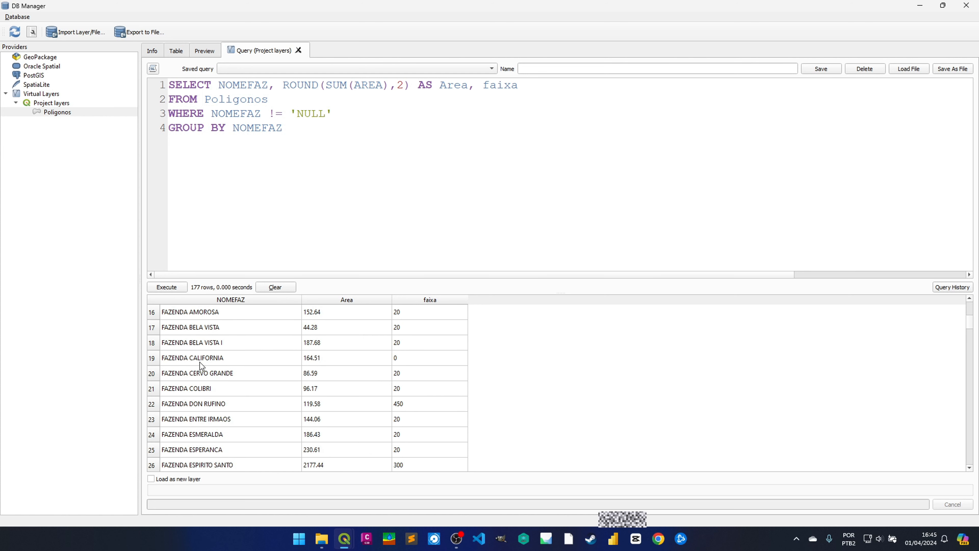
{"action": "scroll", "coordinate": [207, 363], "scroll_direction": "up", "scroll_amount": 5}
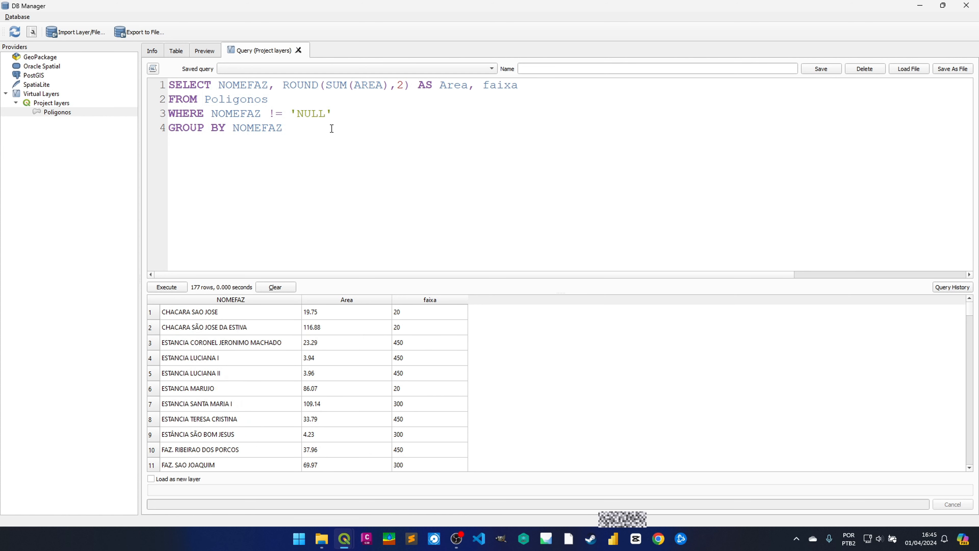
Extend the WHERE condition with AND NOMEFAZ LIKE '%SÃO%' and run the query.
{"action": "left_click", "coordinate": [335, 113]}
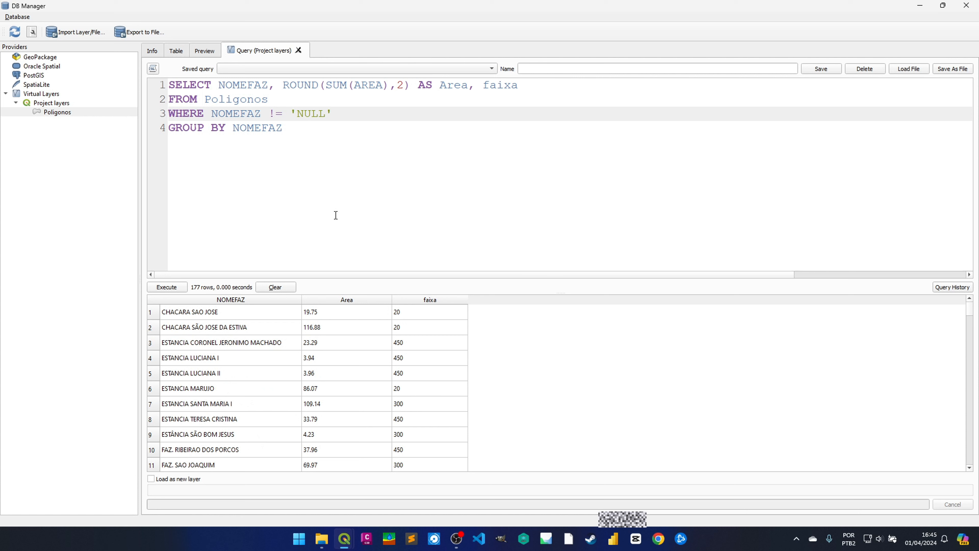
{"action": "double_click", "coordinate": [197, 115]}
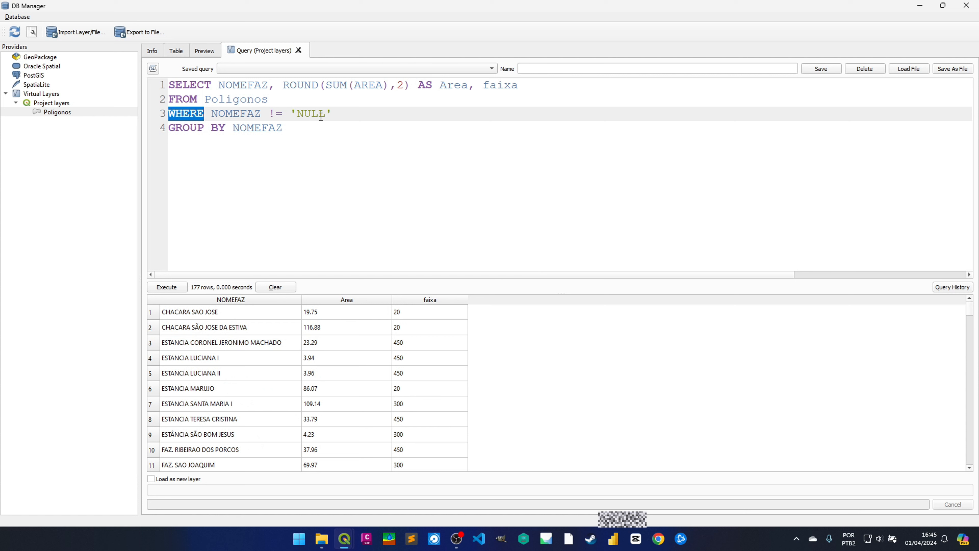
{"action": "left_click", "coordinate": [321, 114]}
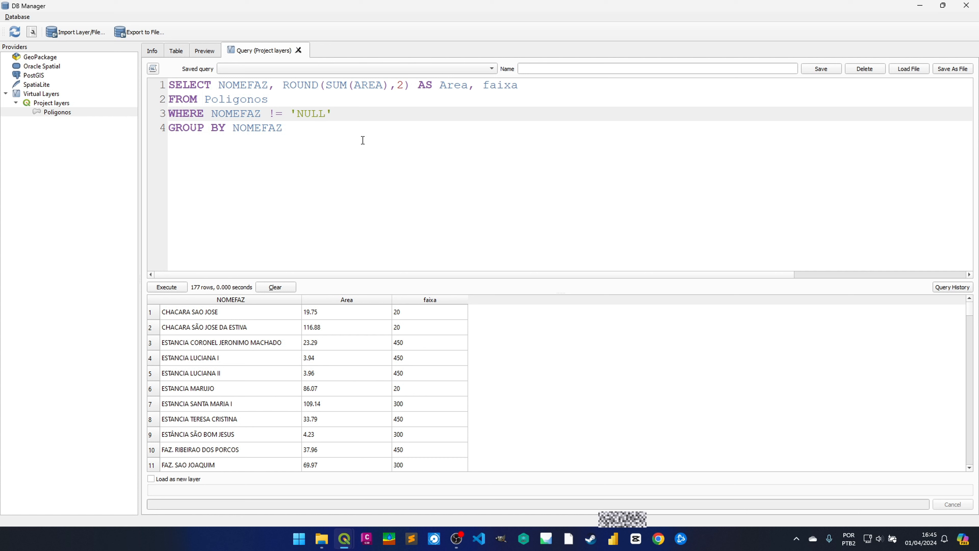
{"action": "type", "text": "AND NOMEFAZ like"}
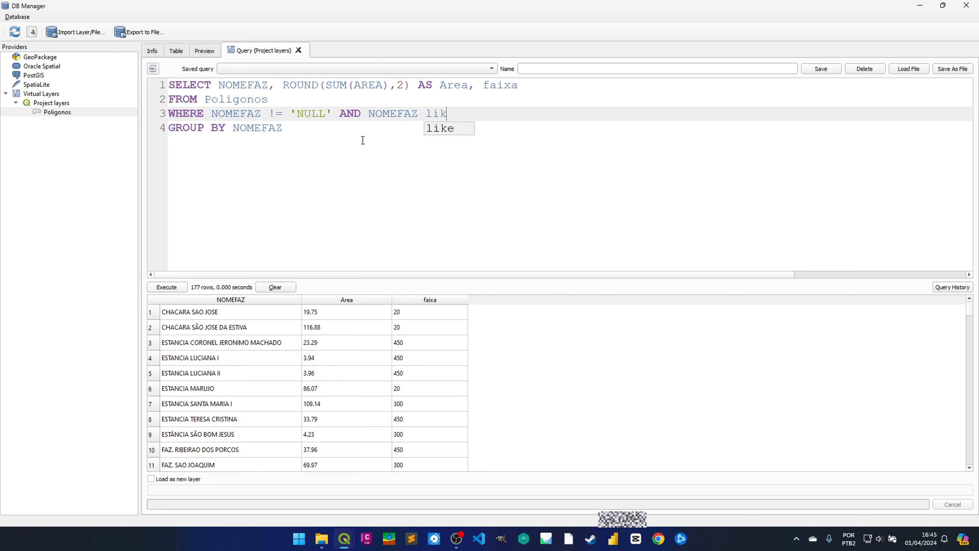
{"action": "key", "text": "BackSpace"}
{"action": "key", "text": "BackSpace"}
{"action": "key", "text": "BackSpace"}
{"action": "key", "text": "BackSpace"}
{"action": "type", "text": "LIKE '%%"}
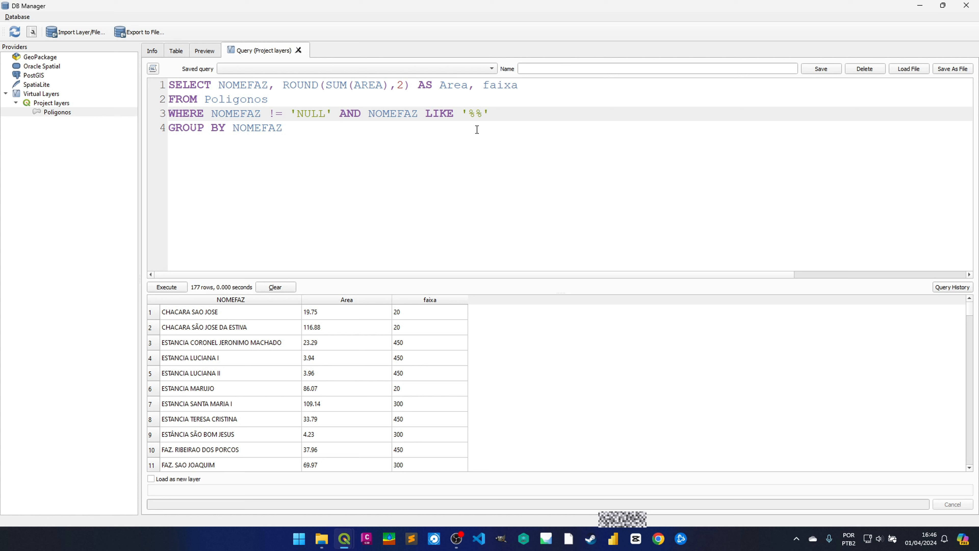
{"action": "type", "text": "SÃO"}
{"action": "key", "text": "ctrl+r"}
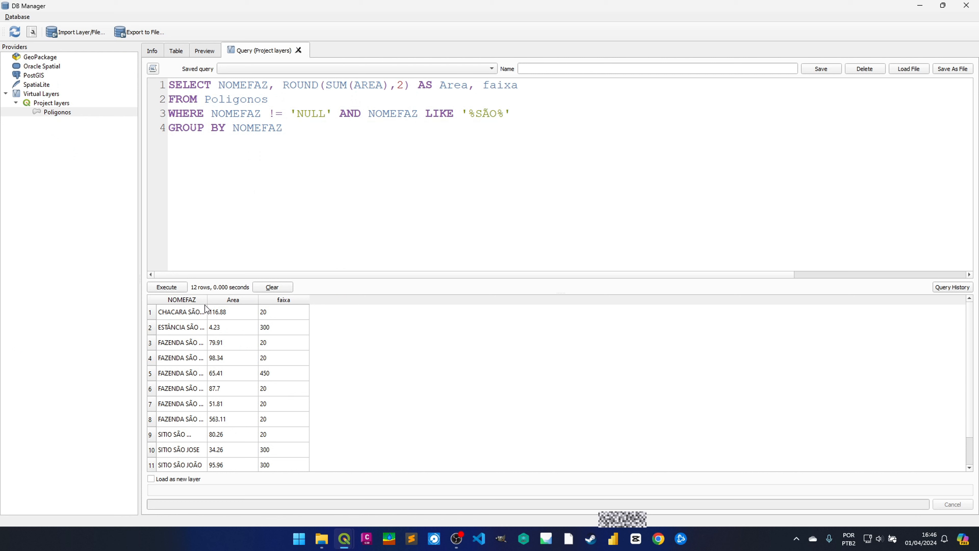
Widen the NOMEFAZ column in the query result and look through the farms whose names contain SÃO.
{"action": "double_click", "coordinate": [209, 302]}
{"action": "scroll", "coordinate": [203, 315], "scroll_direction": "down", "scroll_amount": 1}
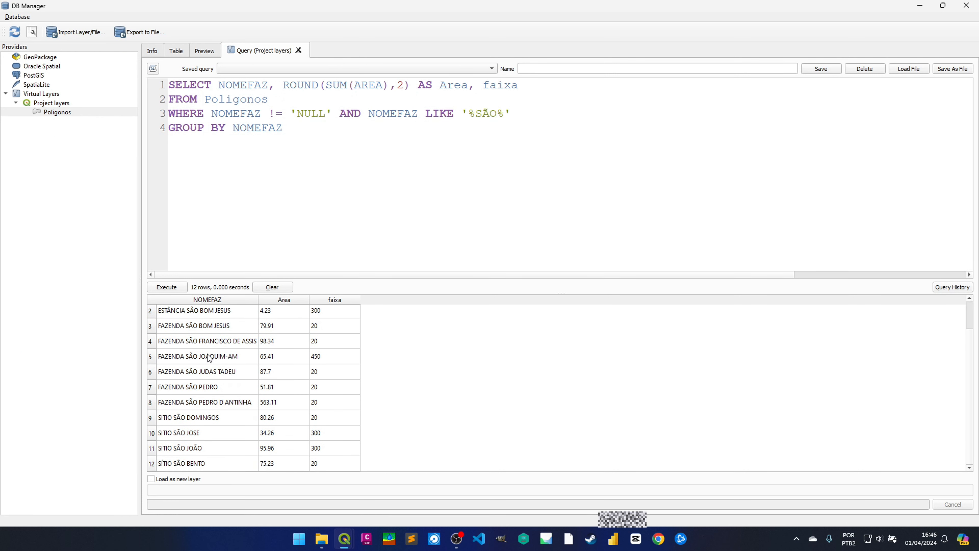
{"action": "scroll", "coordinate": [203, 366], "scroll_direction": "up", "scroll_amount": 1}
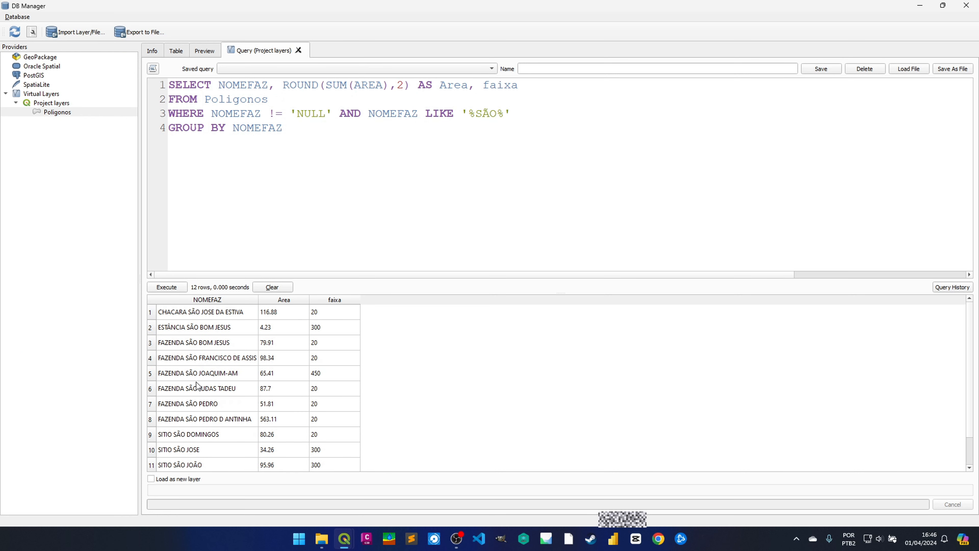
{"action": "scroll", "coordinate": [197, 383], "scroll_direction": "down", "scroll_amount": 1}
{"action": "scroll", "coordinate": [164, 404], "scroll_direction": "up", "scroll_amount": 1}
{"action": "scroll", "coordinate": [164, 320], "scroll_direction": "down", "scroll_amount": 1}
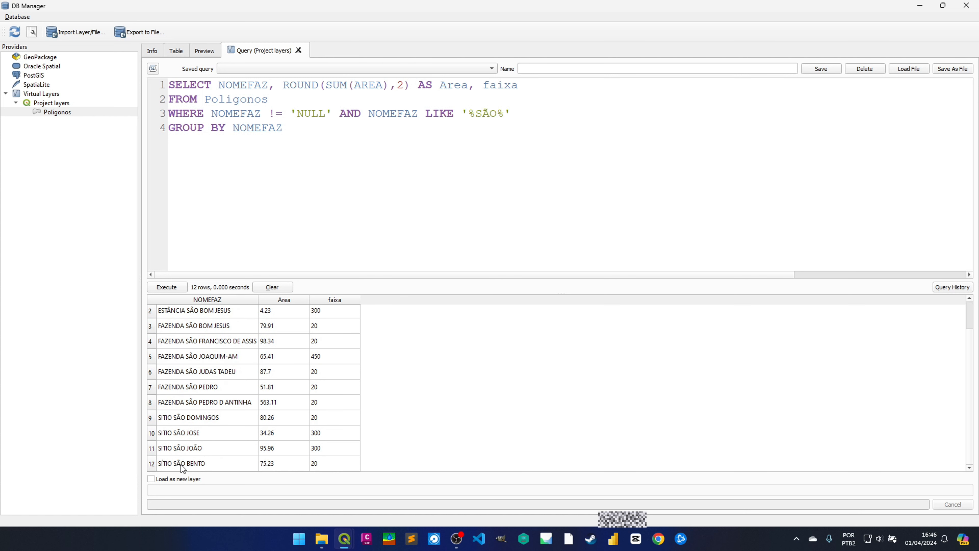
Change the LIKE pattern to '%FAZENDA%', run the query and look through the resulting farms.
{"action": "double_click", "coordinate": [486, 115]}
{"action": "type", "text": "FAZE"}
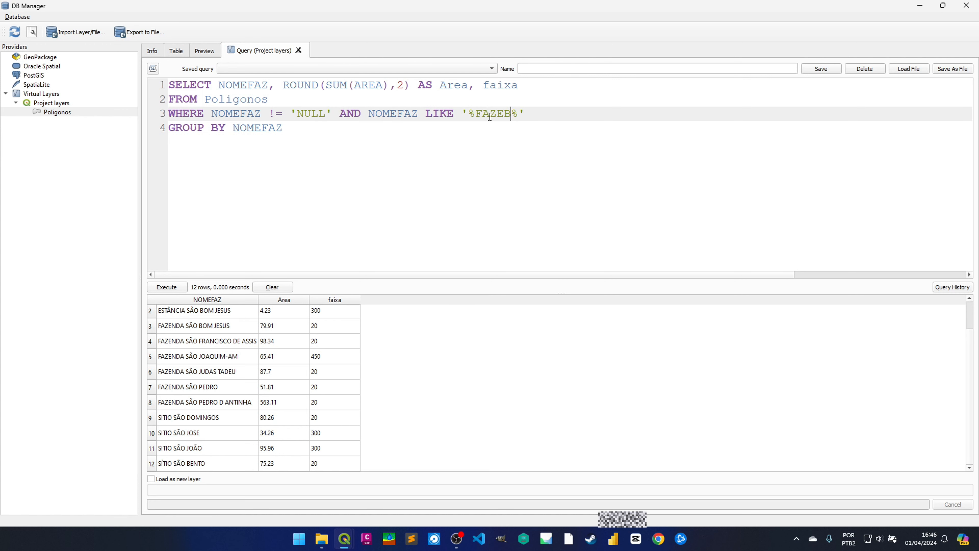
{"action": "type", "text": "NDA"}
{"action": "key", "text": "ctrl+r"}
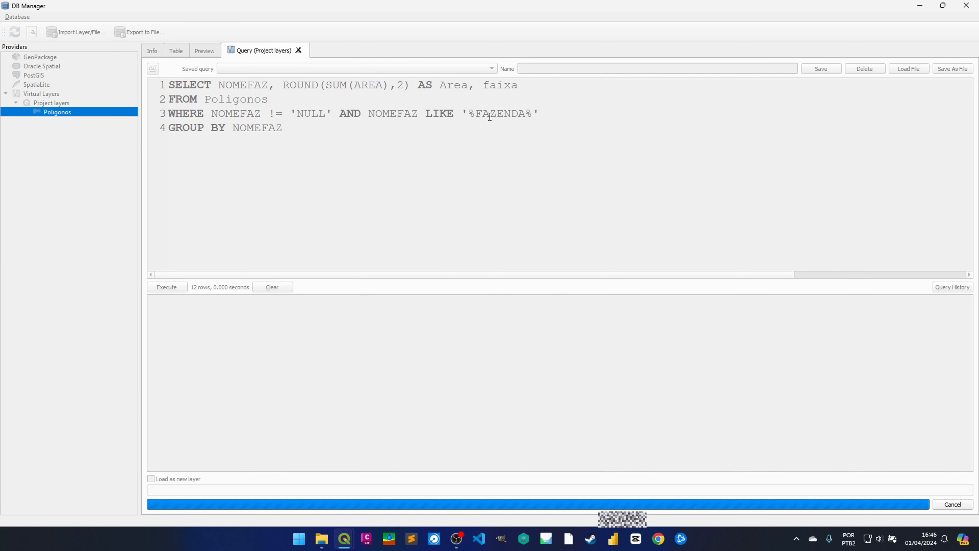
{"action": "scroll", "coordinate": [202, 359], "scroll_direction": "down", "scroll_amount": 5}
{"action": "scroll", "coordinate": [202, 361], "scroll_direction": "down", "scroll_amount": 8}
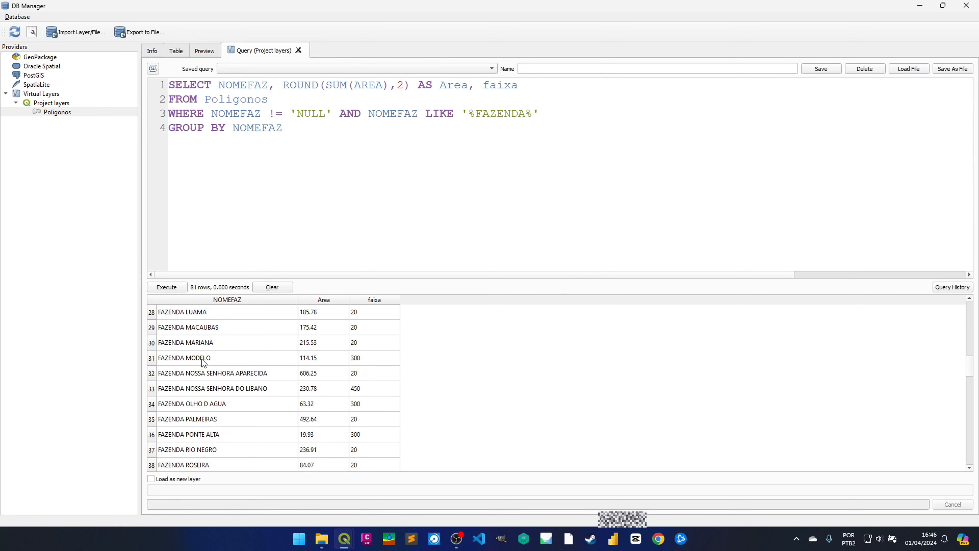
{"action": "scroll", "coordinate": [225, 368], "scroll_direction": "down", "scroll_amount": 10}
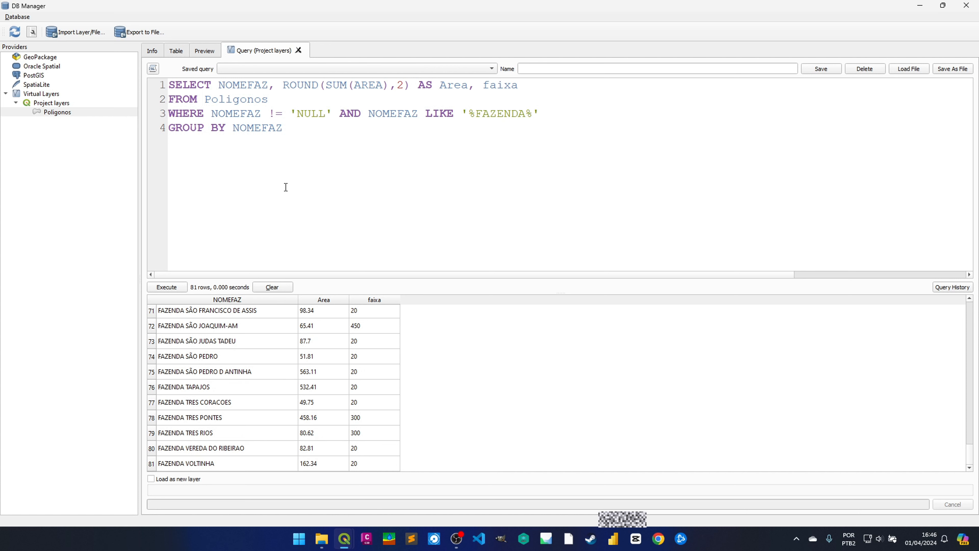
Remove the AND NOMEFAZ LIKE condition from the WHERE line and run the query.
{"action": "left_click_drag", "start_coordinate": [539, 114], "coordinate": [331, 113]}
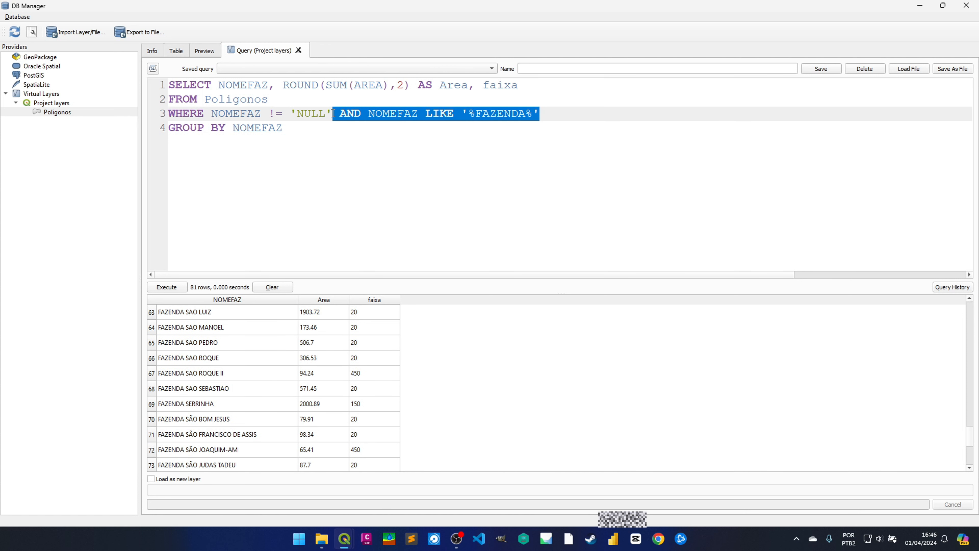
{"action": "key", "text": "BackSpace"}
{"action": "left_click", "coordinate": [166, 287]}
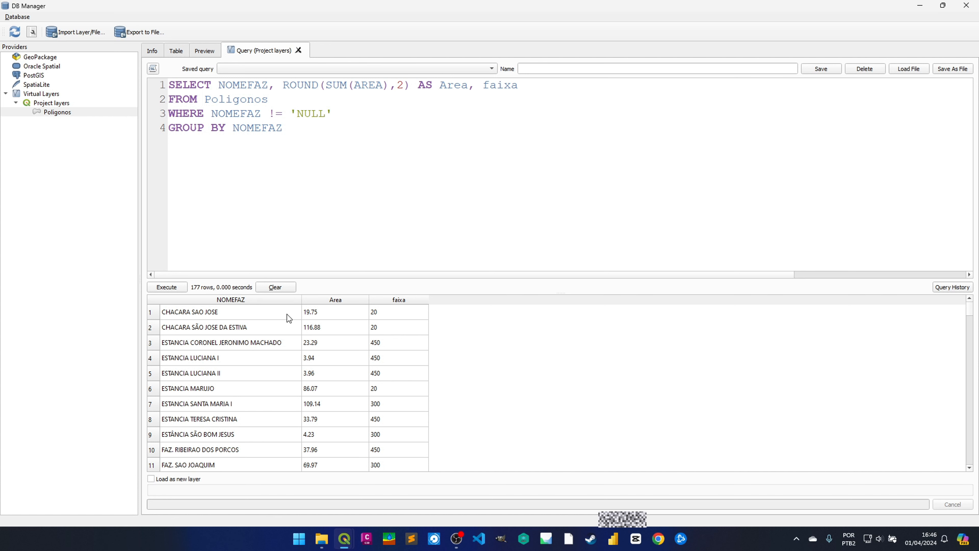
Enable loading the query result as a new layer, load it and switch to the QGIS main window.
{"action": "left_click", "coordinate": [152, 479]}
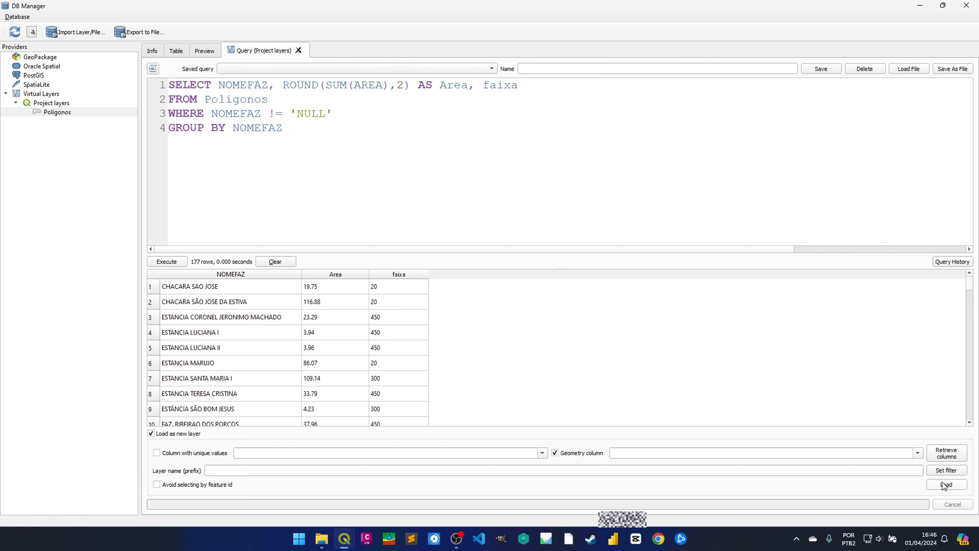
{"action": "mouse_move", "coordinate": [344, 537]}
{"action": "left_click", "coordinate": [331, 509]}
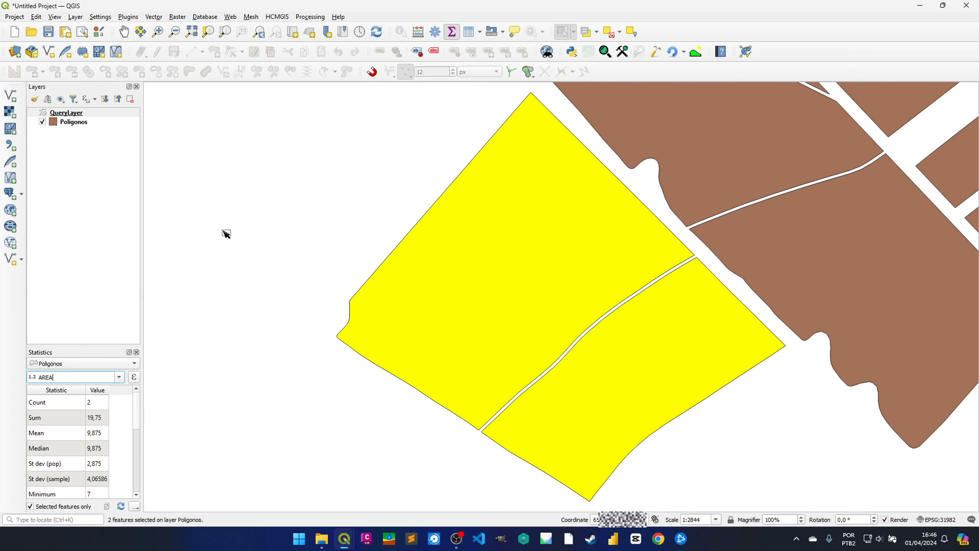
Hide the Poligonos layer and examine QueryLayer's attribute table with the NOMEFAZ column widened.
{"action": "right_click", "coordinate": [73, 114]}
{"action": "left_click", "coordinate": [79, 116]}
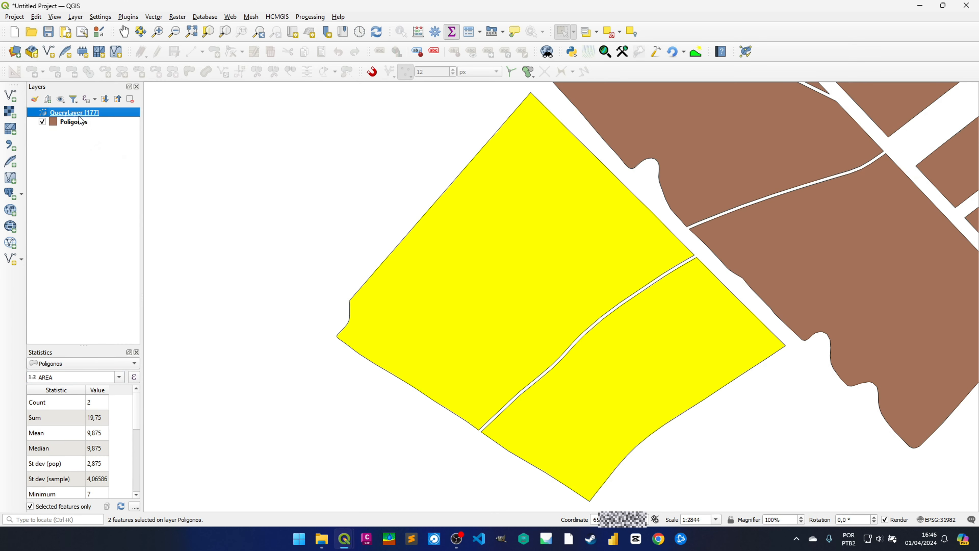
{"action": "left_click", "coordinate": [42, 121]}
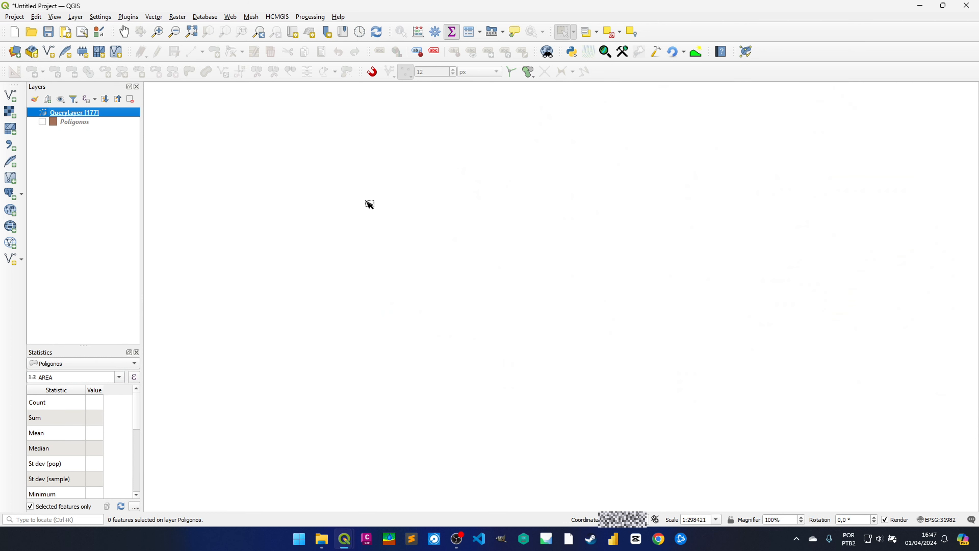
{"action": "left_click", "coordinate": [469, 32]}
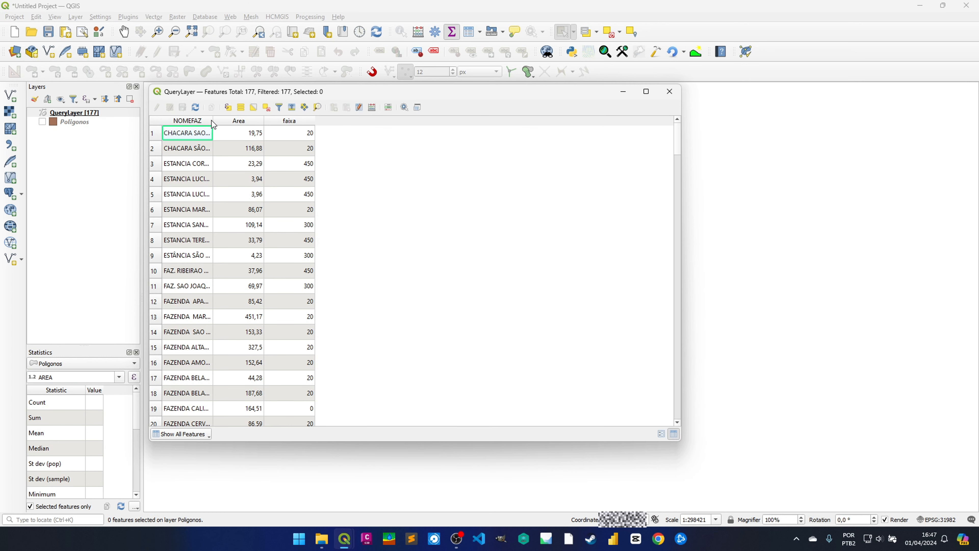
{"action": "left_click_drag", "start_coordinate": [213, 122], "coordinate": [341, 121]}
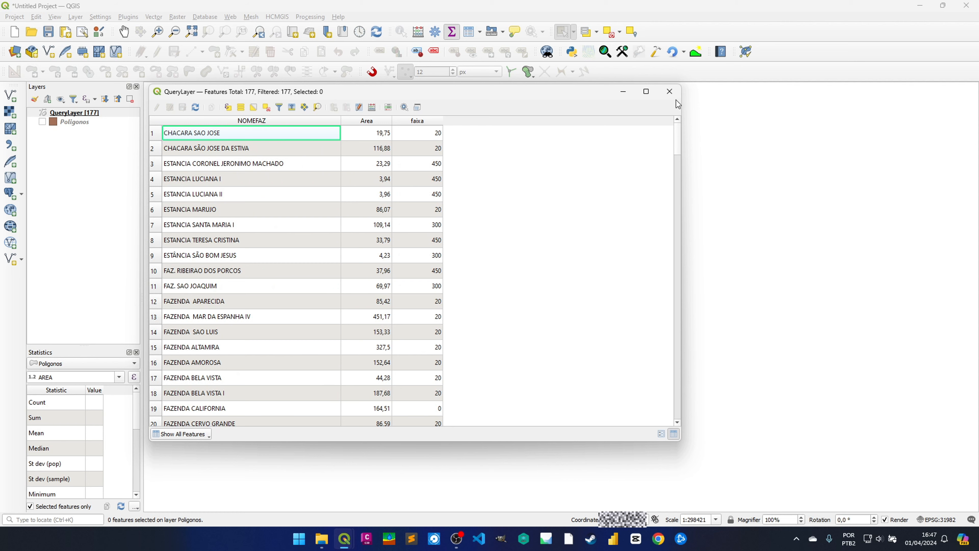
{"action": "left_click", "coordinate": [669, 92]}
Remove QueryLayer from the project, show the Poligonos layer again and return to the DB Manager window.
{"action": "left_click", "coordinate": [129, 98]}
{"action": "left_click", "coordinate": [42, 112]}
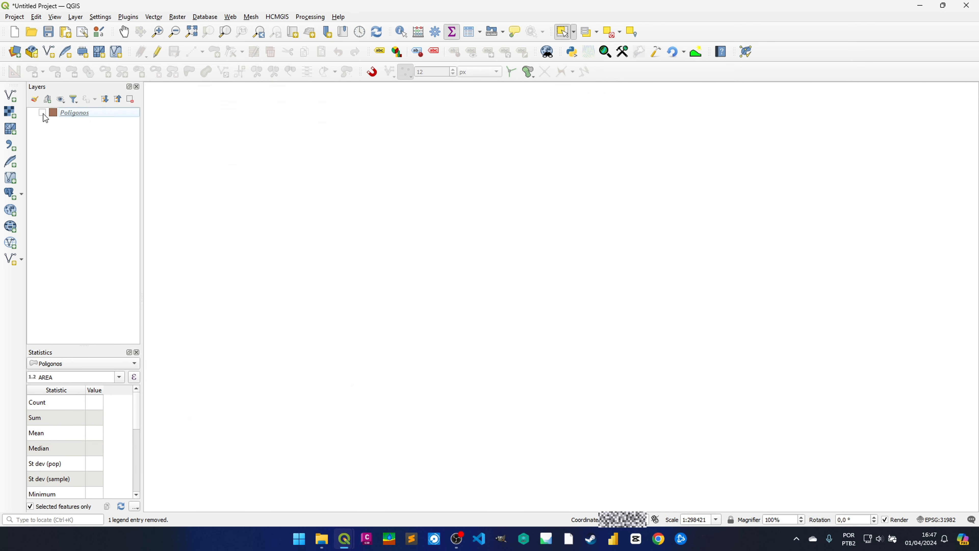
{"action": "mouse_move", "coordinate": [344, 538]}
{"action": "left_click", "coordinate": [397, 481]}
Add st_union(geometry) after faixa in the SELECT line of the query.
{"action": "left_click", "coordinate": [547, 109]}
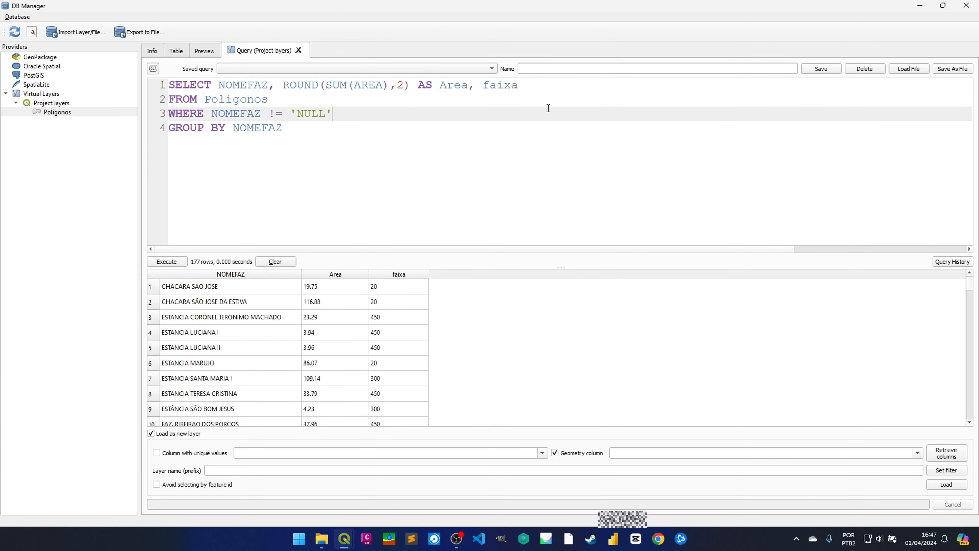
{"action": "left_click", "coordinate": [550, 87]}
{"action": "type", "text": ", st_union()"}
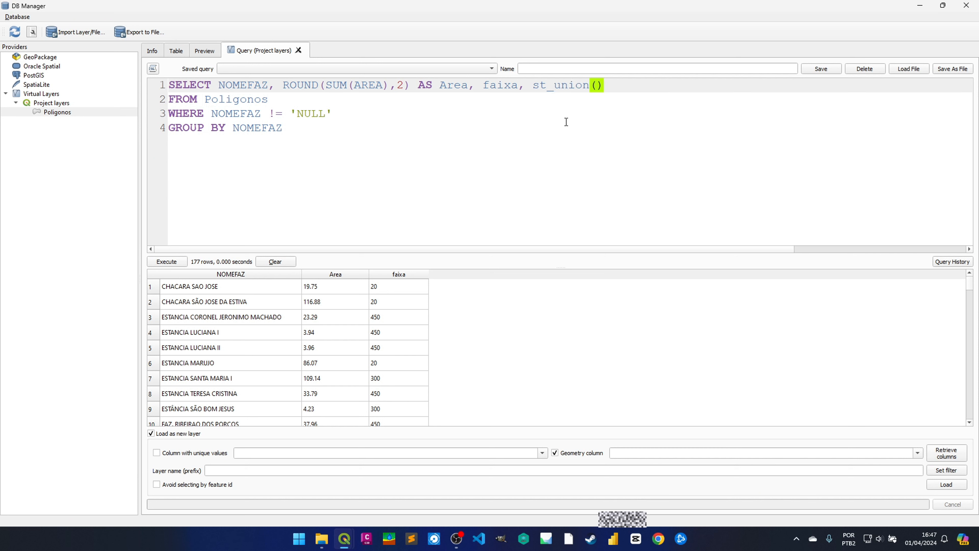
{"action": "type", "text": "geometry"}
{"action": "double_click", "coordinate": [613, 99]}
{"action": "double_click", "coordinate": [619, 85]}
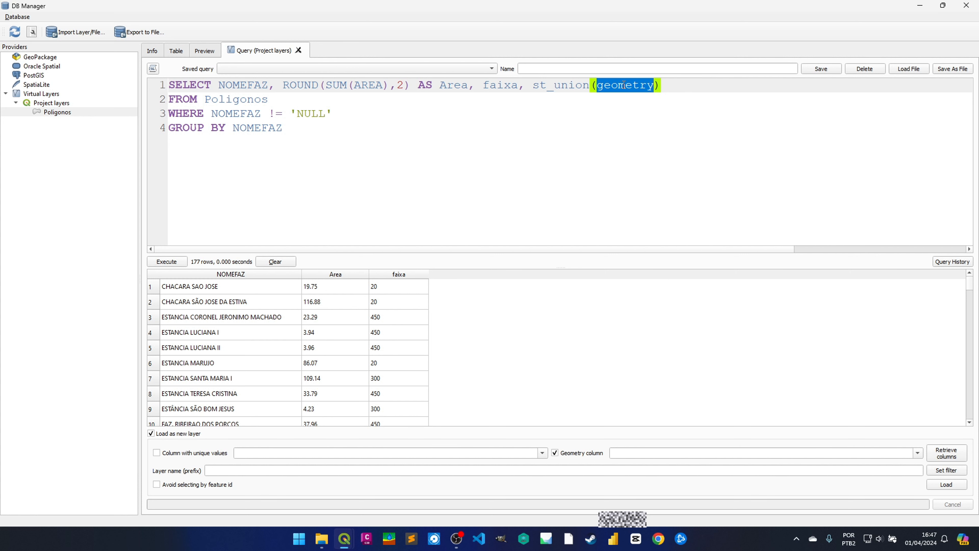
Switch to the QGIS main window, check the attribute table of the Poligonos layer and close it.
{"action": "mouse_move", "coordinate": [344, 539]}
{"action": "left_click", "coordinate": [289, 484]}
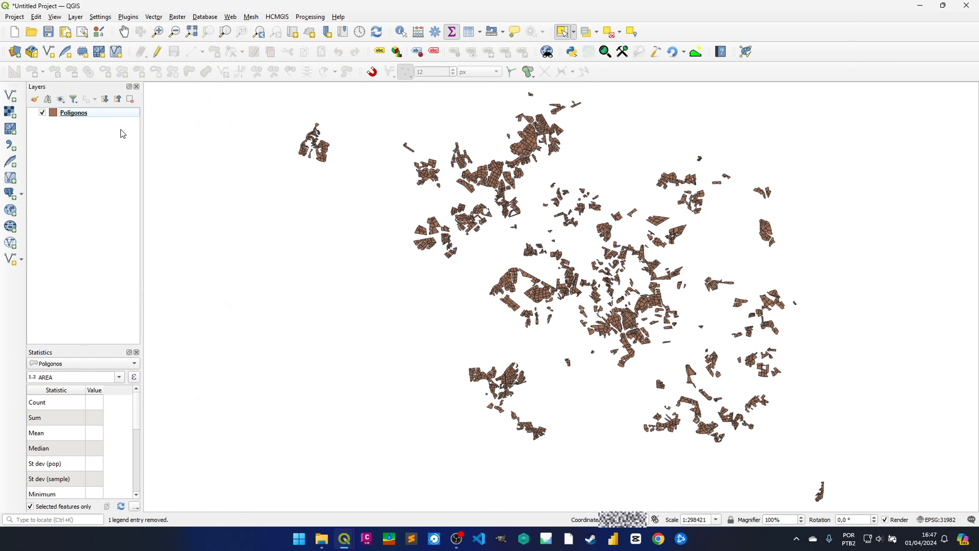
{"action": "left_click", "coordinate": [106, 113]}
{"action": "key", "text": "F6"}
{"action": "left_click", "coordinate": [670, 91]}
In the DB Manager, examine the geometry column of Poligonos and its map preview, and go back to the query.
{"action": "mouse_move", "coordinate": [337, 541]}
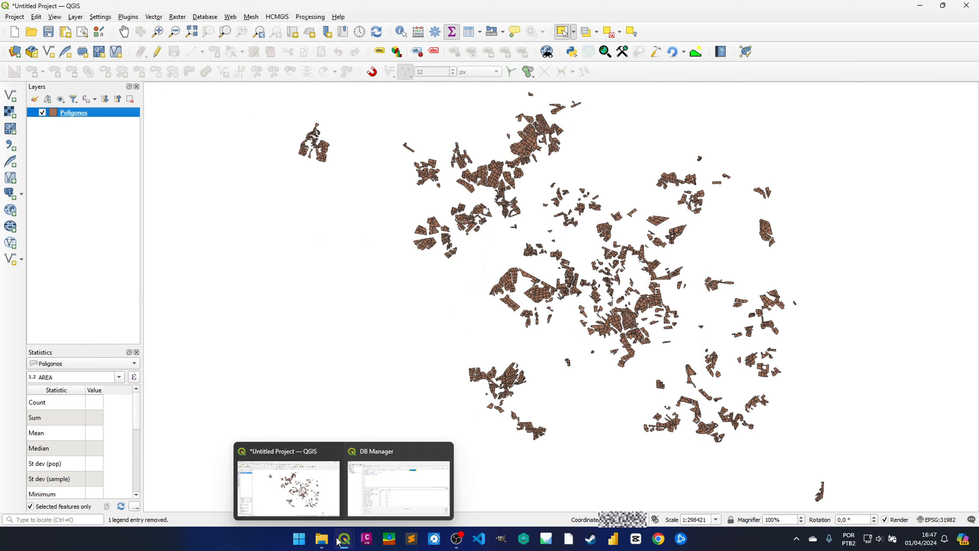
{"action": "left_click", "coordinate": [399, 488]}
{"action": "left_click", "coordinate": [180, 52]}
{"action": "scroll", "coordinate": [579, 448], "scroll_direction": "right", "scroll_amount": 10}
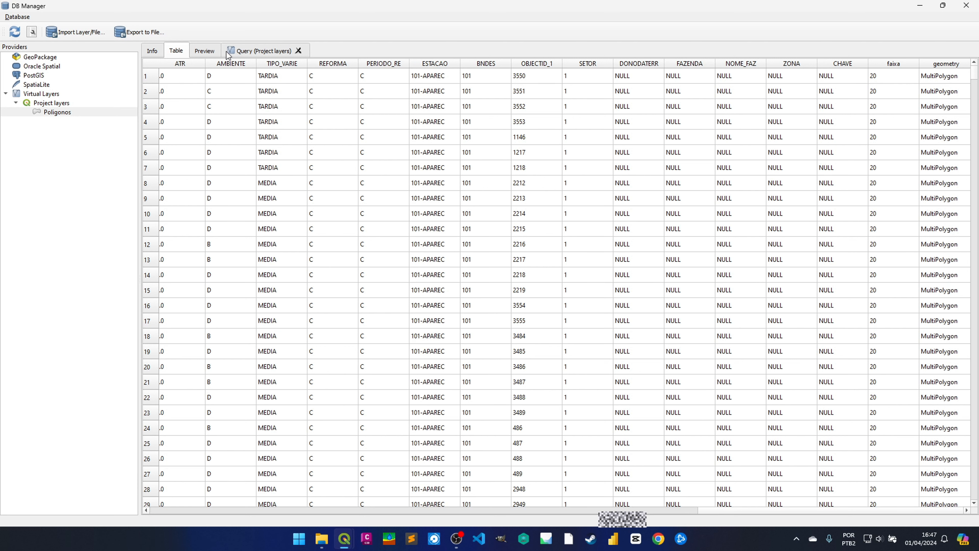
{"action": "left_click", "coordinate": [204, 51]}
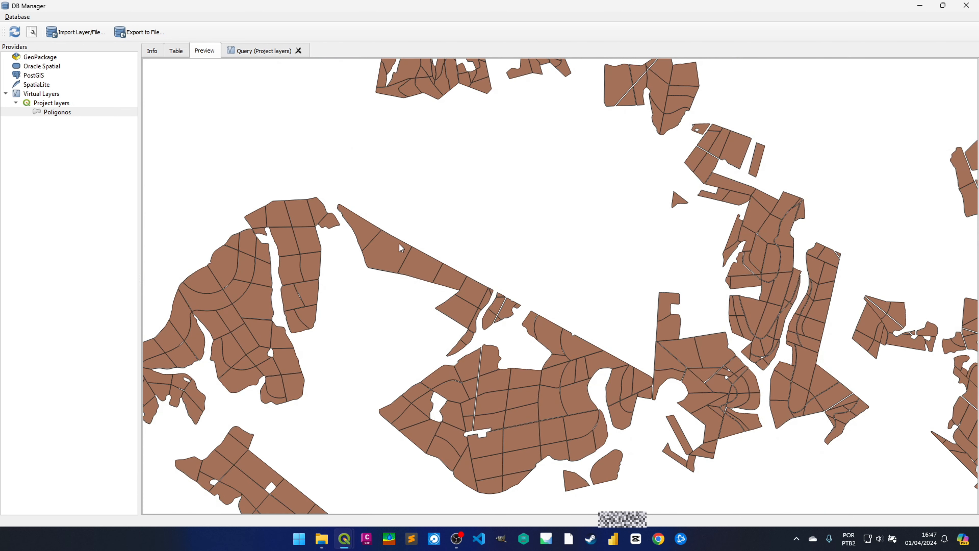
{"action": "left_click", "coordinate": [249, 54]}
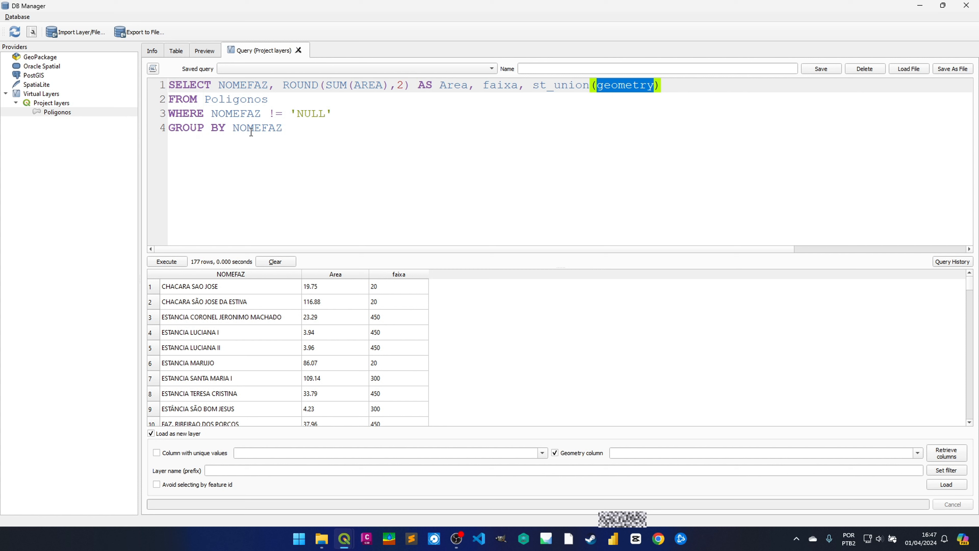
Run the query with st_union(geometry) and load the result as a new layer in the project.
{"action": "left_click", "coordinate": [166, 262]}
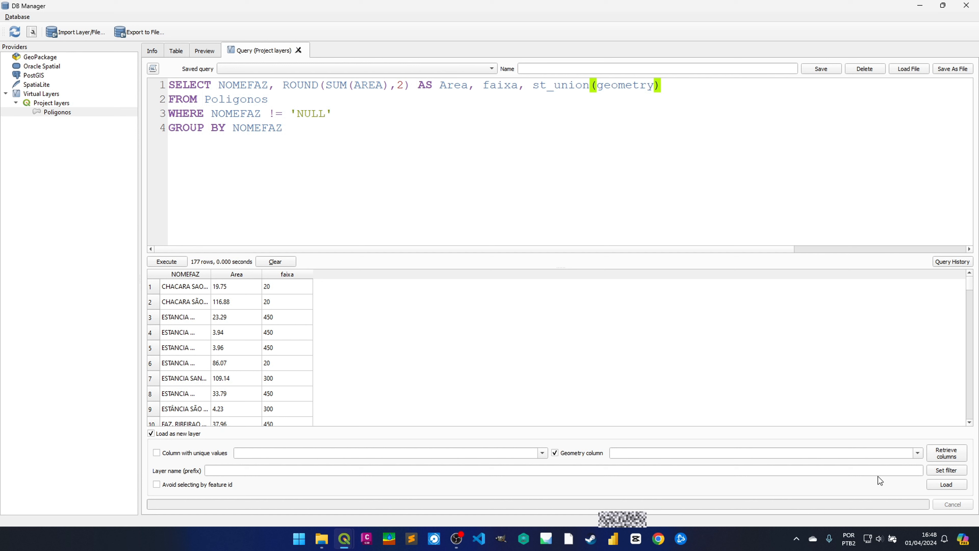
{"action": "left_click", "coordinate": [945, 484]}
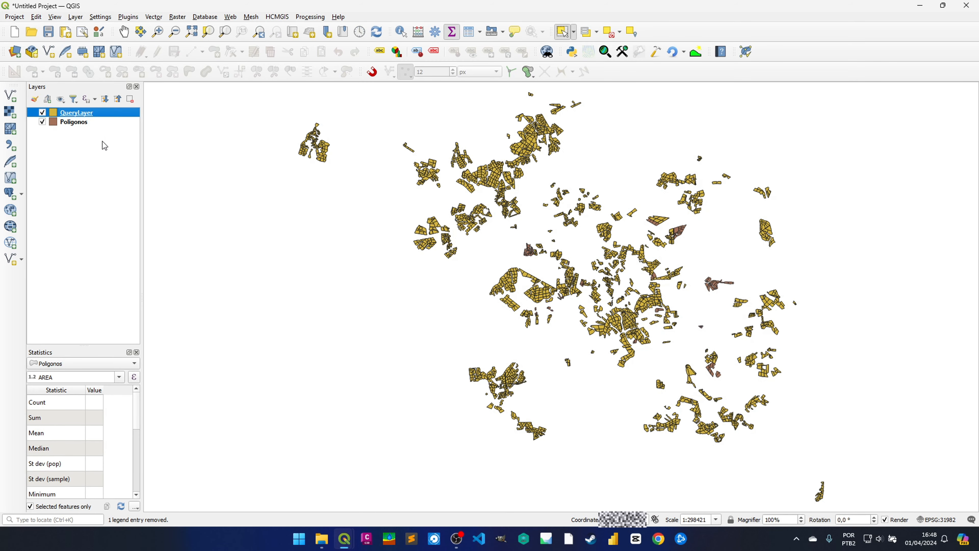
Select a Poligonos polygon that QueryLayer does not cover and inspect its attributes with the table limited to selected features.
{"action": "scroll", "coordinate": [393, 234], "scroll_direction": "up", "scroll_amount": 3}
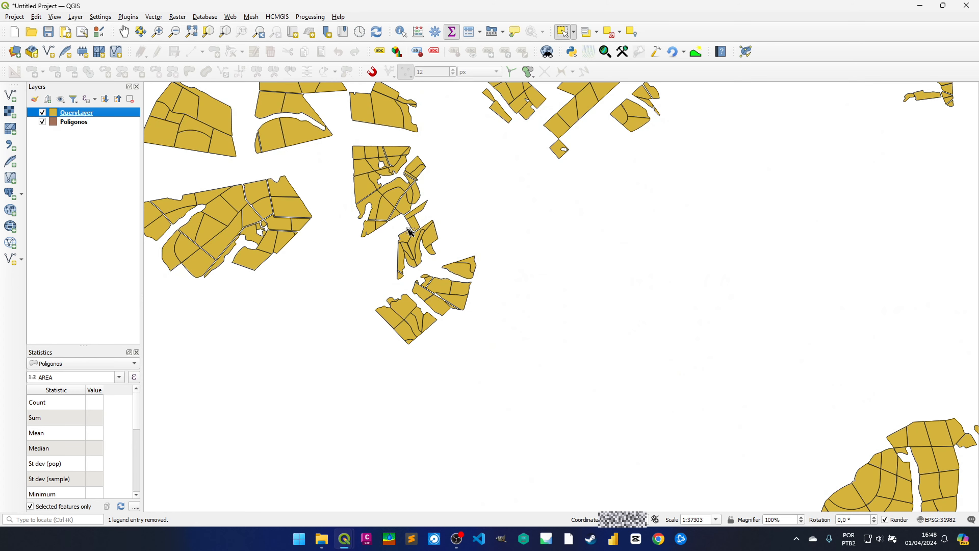
{"action": "scroll", "coordinate": [382, 205], "scroll_direction": "up", "scroll_amount": 1}
{"action": "scroll", "coordinate": [385, 216], "scroll_direction": "down", "scroll_amount": 1}
{"action": "scroll", "coordinate": [615, 280], "scroll_direction": "down", "scroll_amount": 1}
{"action": "left_click_drag", "start_coordinate": [673, 297], "coordinate": [310, 224]}
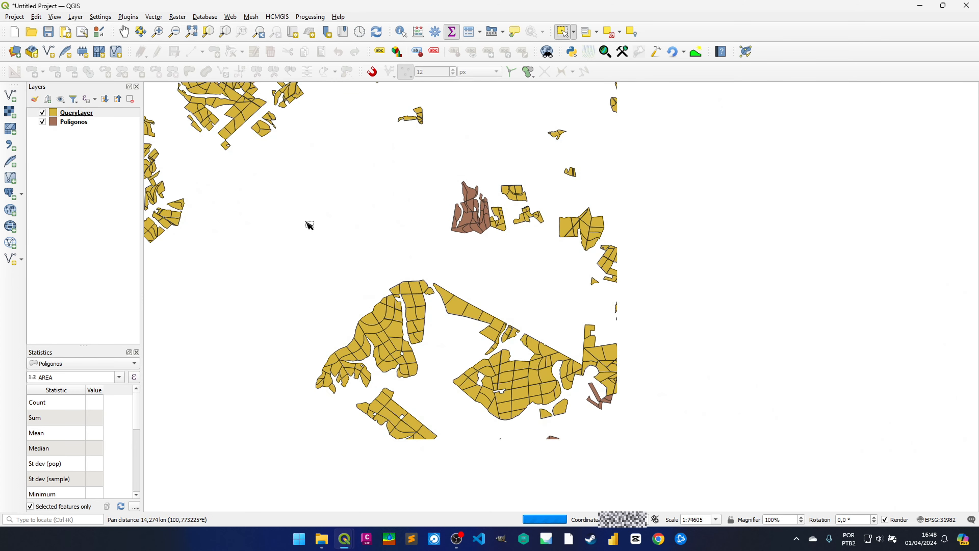
{"action": "scroll", "coordinate": [472, 220], "scroll_direction": "up", "scroll_amount": 2}
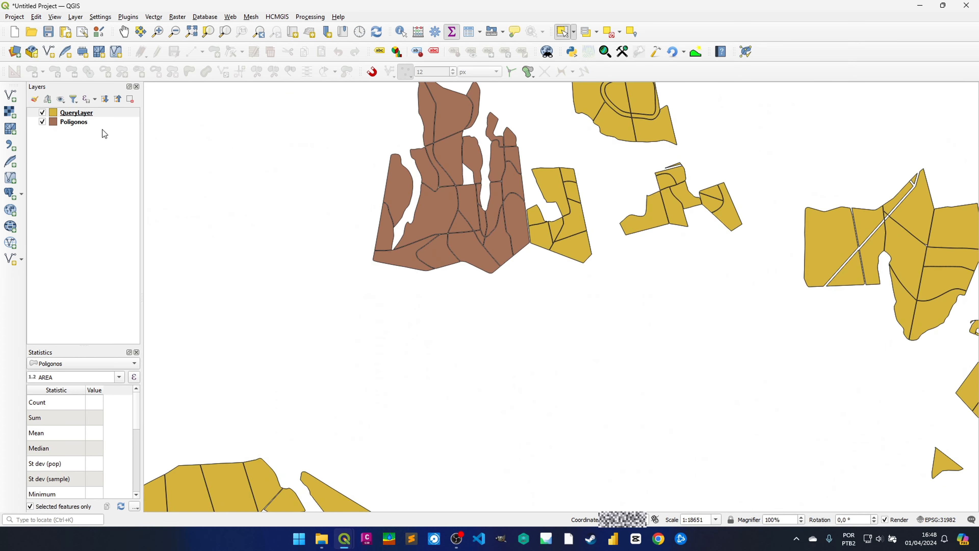
{"action": "left_click", "coordinate": [85, 123]}
{"action": "left_click", "coordinate": [434, 211]}
{"action": "key", "text": "F6"}
{"action": "left_click", "coordinate": [192, 433]}
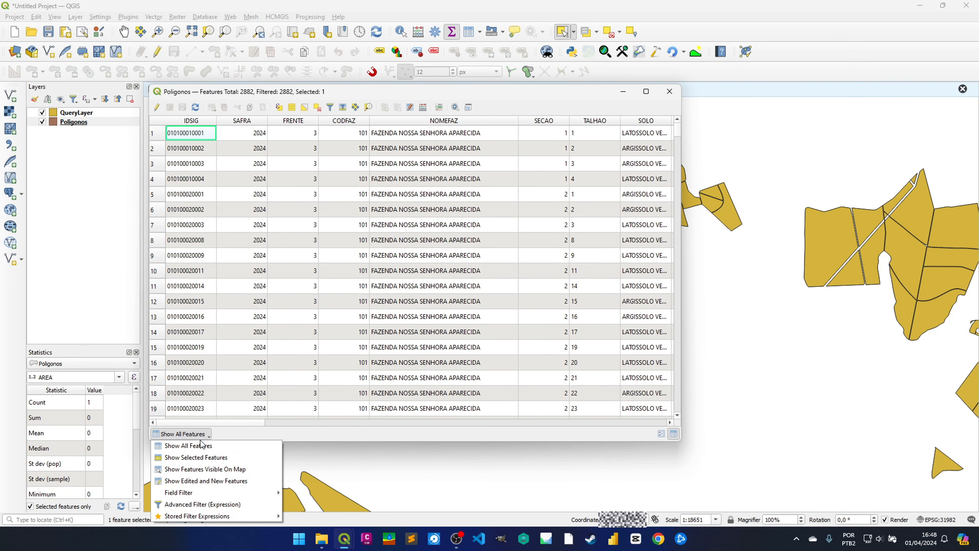
{"action": "left_click", "coordinate": [197, 457]}
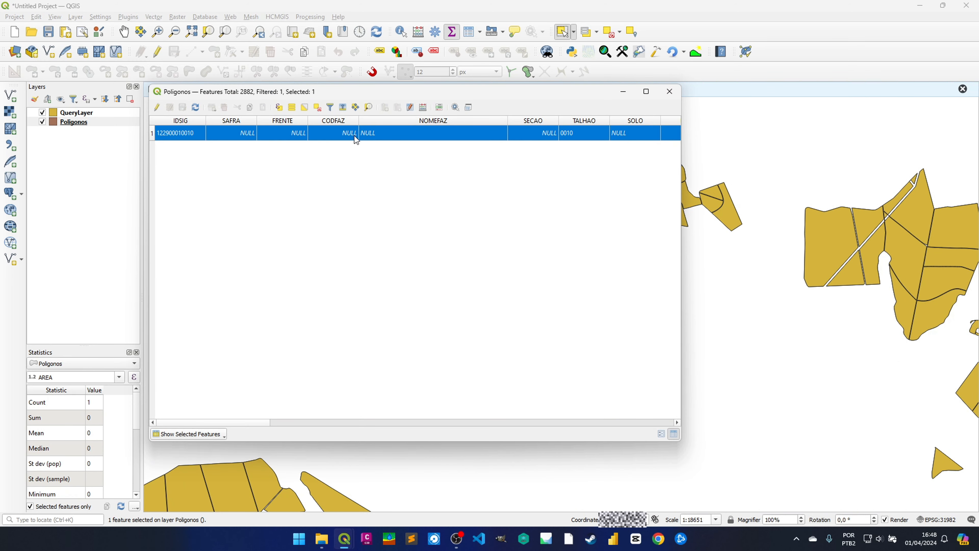
{"action": "left_click", "coordinate": [669, 92]}
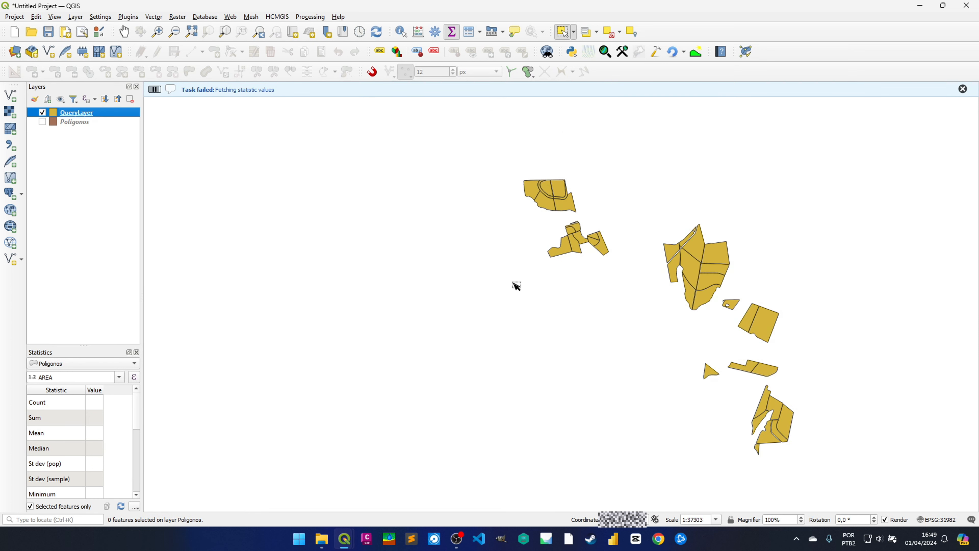
Select the SITIO SAO DOMINGOS farm in QueryLayer and show only the selected feature in its attribute table.
{"action": "scroll", "coordinate": [516, 286], "scroll_direction": "up", "scroll_amount": 2}
{"action": "scroll", "coordinate": [516, 262], "scroll_direction": "up", "scroll_amount": 1}
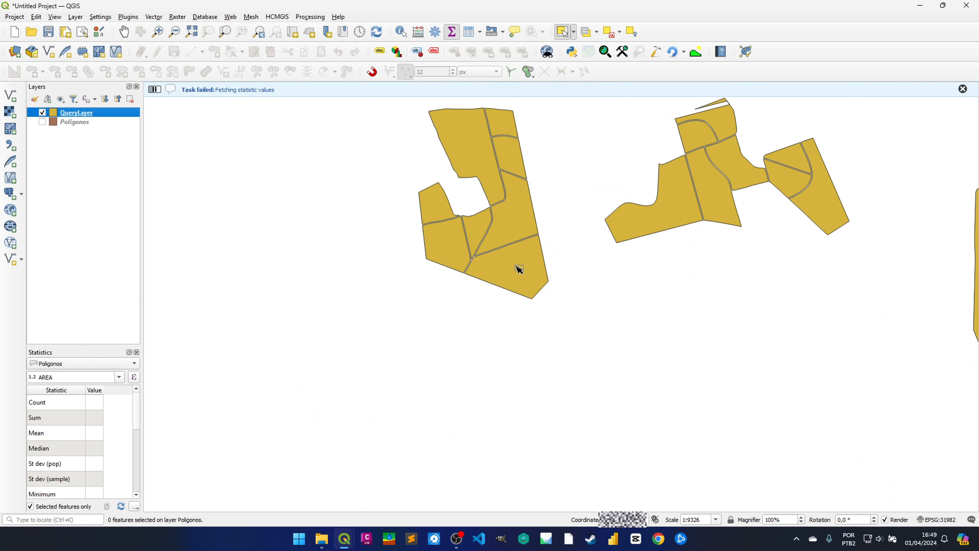
{"action": "left_click", "coordinate": [474, 126]}
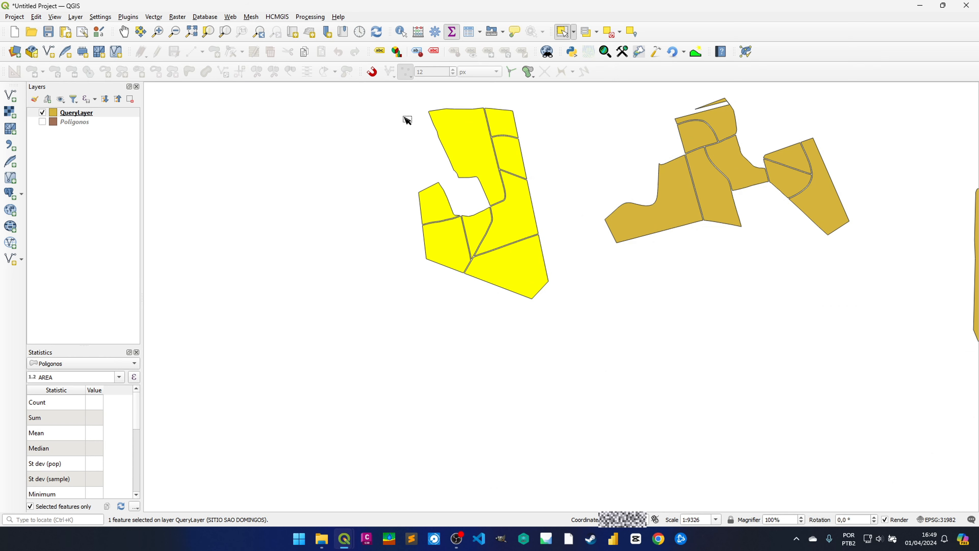
{"action": "left_click", "coordinate": [470, 32]}
{"action": "left_click", "coordinate": [181, 434]}
{"action": "left_click", "coordinate": [189, 332]}
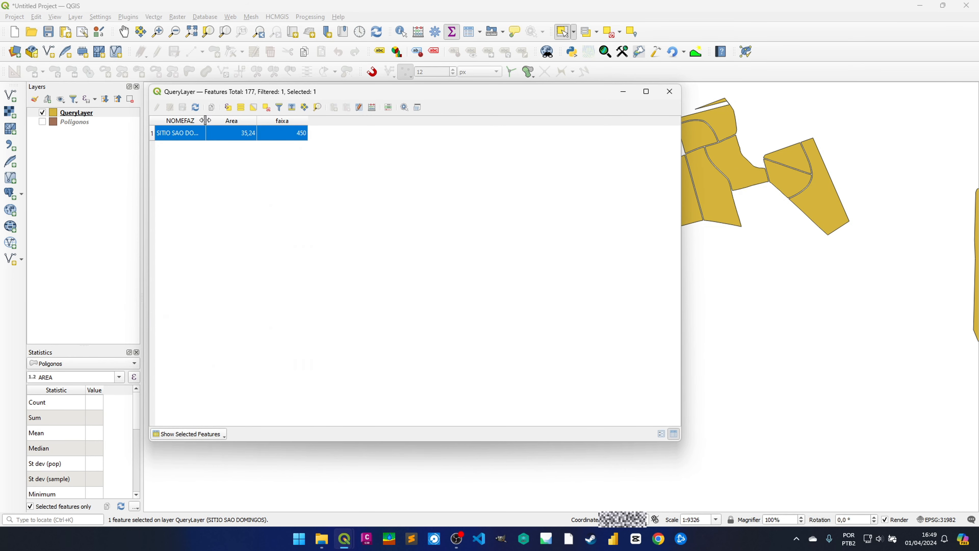
Widen the attribute table's farm name column and try Categorized symbology on QueryLayer.
{"action": "left_click_drag", "start_coordinate": [352, 121], "coordinate": [437, 120]}
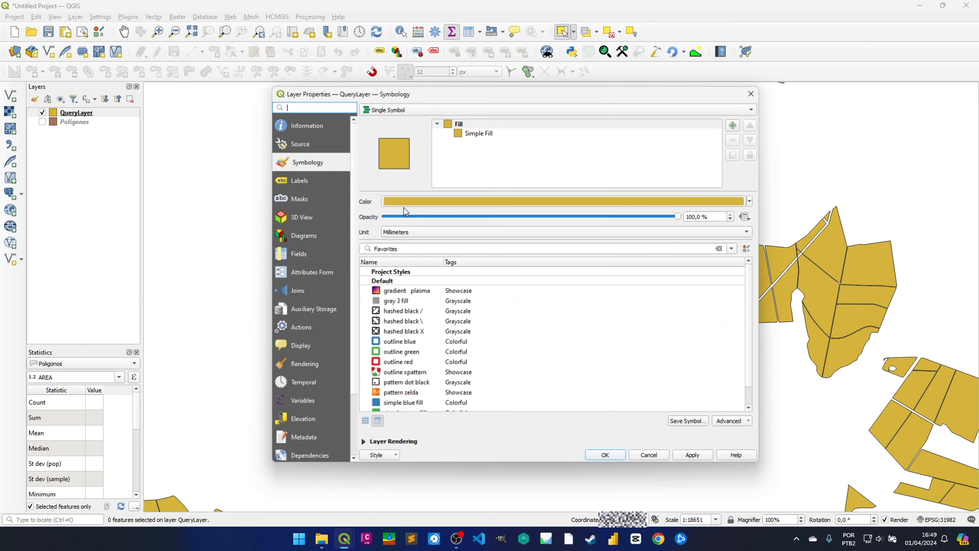
{"action": "left_click", "coordinate": [389, 109]}
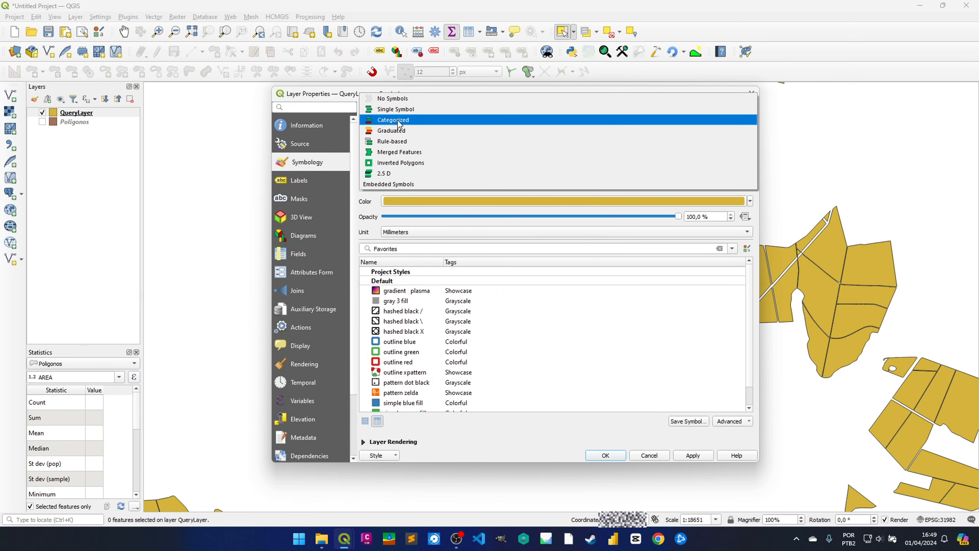
{"action": "left_click", "coordinate": [397, 120]}
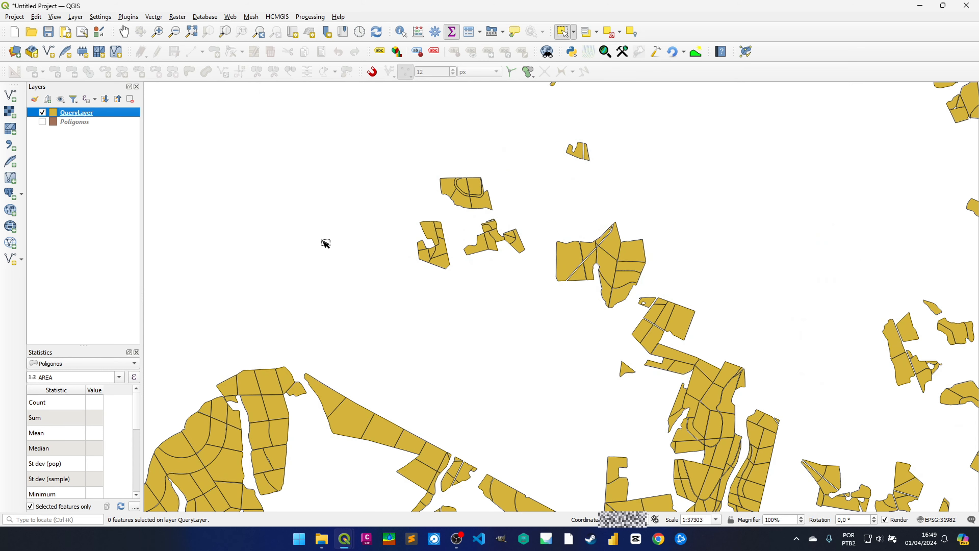
In the DB Manager, save the SQL query as a file named aula in the Área de Trabalho folder.
{"action": "left_click", "coordinate": [339, 482]}
{"action": "left_click_drag", "start_coordinate": [317, 134], "coordinate": [160, 74]}
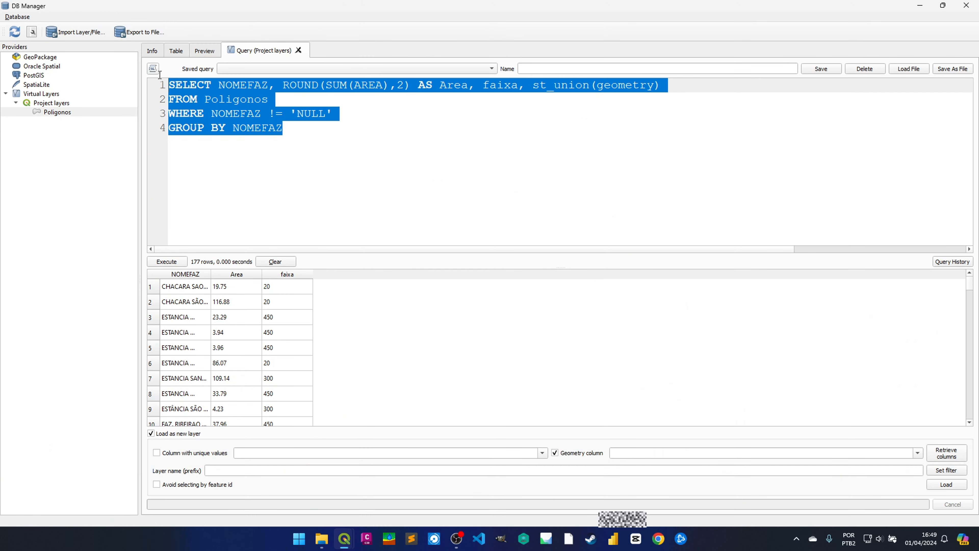
{"action": "left_click", "coordinate": [952, 69]}
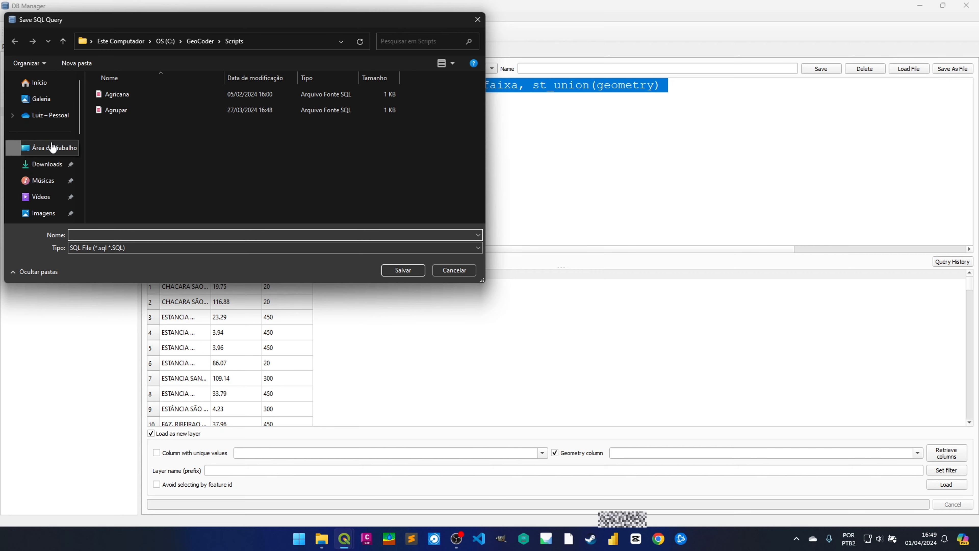
{"action": "left_click", "coordinate": [44, 147]}
{"action": "left_click", "coordinate": [137, 233]}
{"action": "left_click_drag", "start_coordinate": [220, 26], "coordinate": [423, 197]}
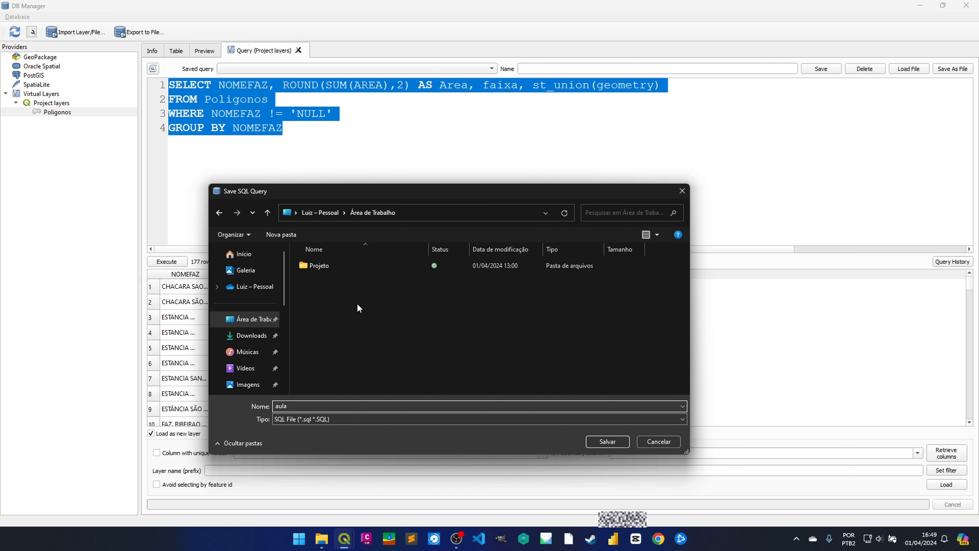
{"action": "left_click", "coordinate": [605, 441]}
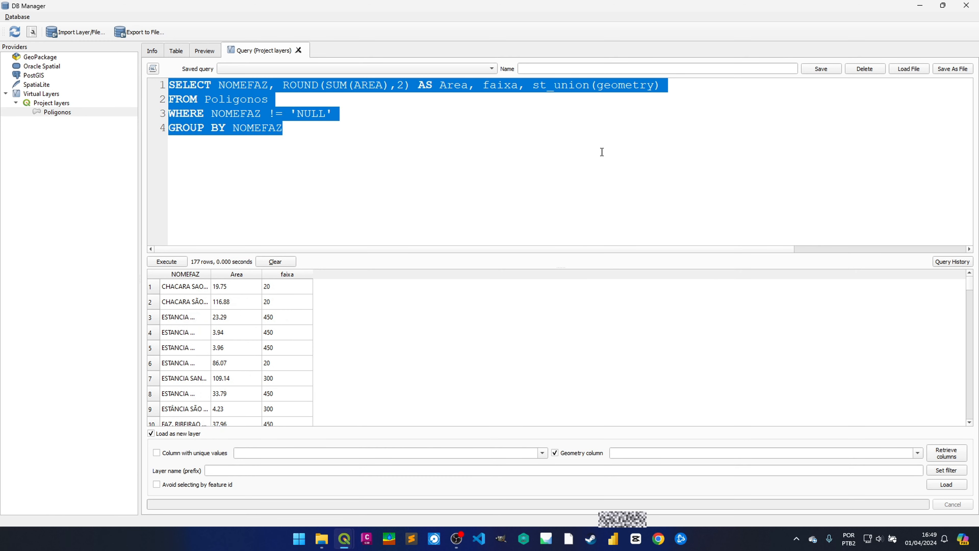
Fit the NOMEFAZ results column to its contents and remove NOMEFAZ from the query's SELECT list and GROUP BY clause.
{"action": "left_click", "coordinate": [376, 124]}
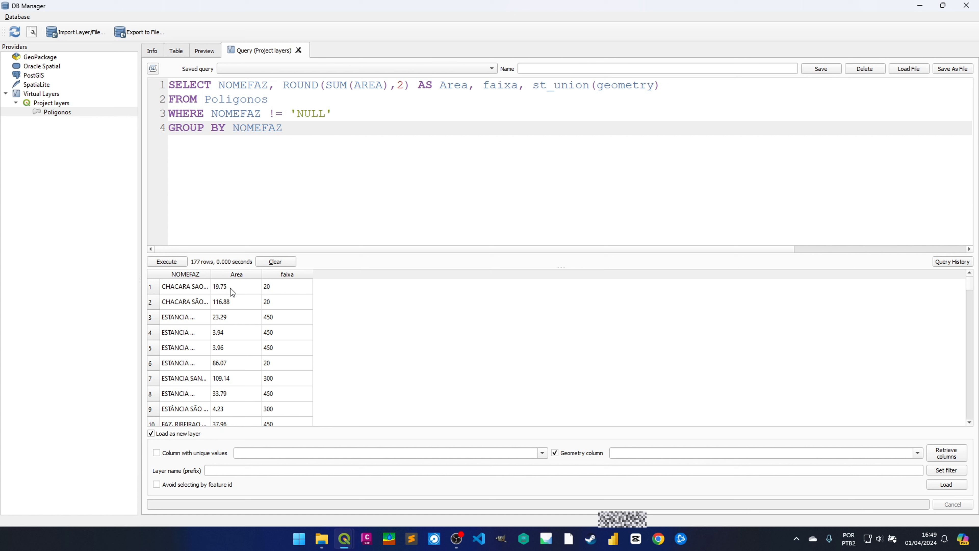
{"action": "double_click", "coordinate": [211, 274]}
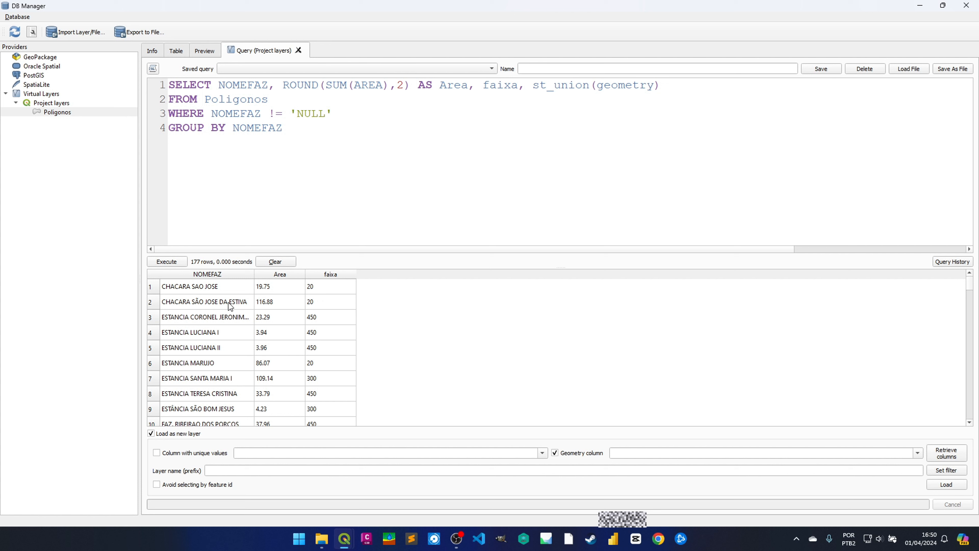
{"action": "left_click_drag", "start_coordinate": [284, 85], "coordinate": [218, 86]}
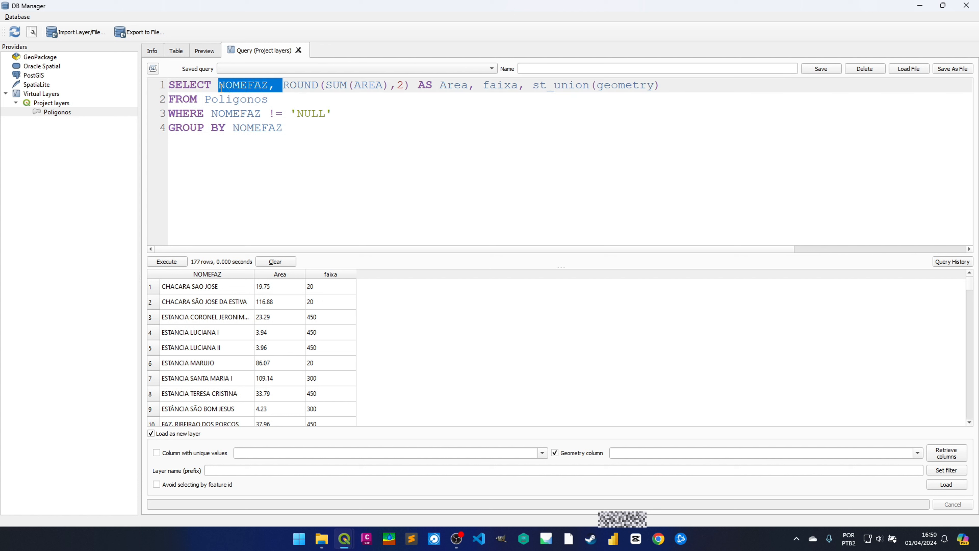
{"action": "key", "text": "BackSpace"}
{"action": "left_click_drag", "start_coordinate": [281, 129], "coordinate": [236, 131]}
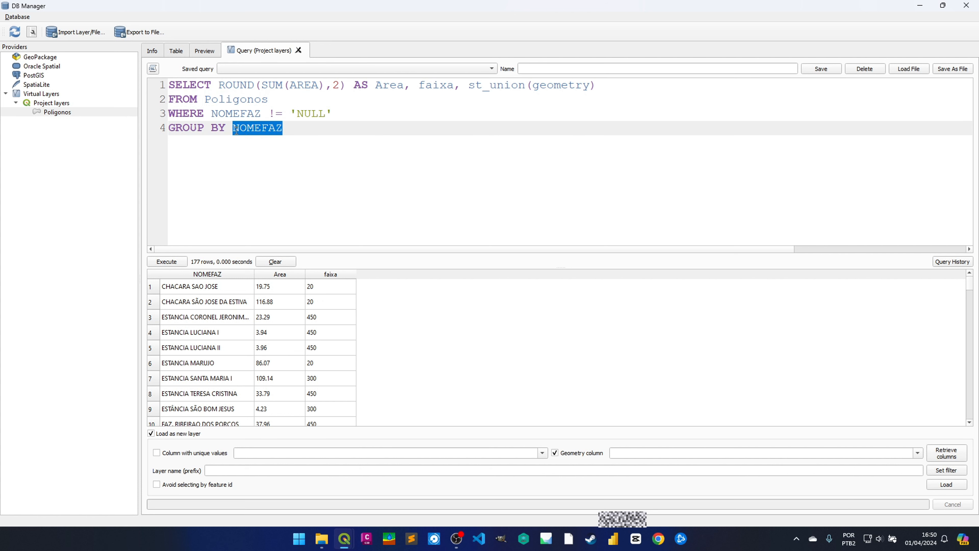
{"action": "key", "text": "BackSpace"}
{"action": "left_click", "coordinate": [239, 115]}
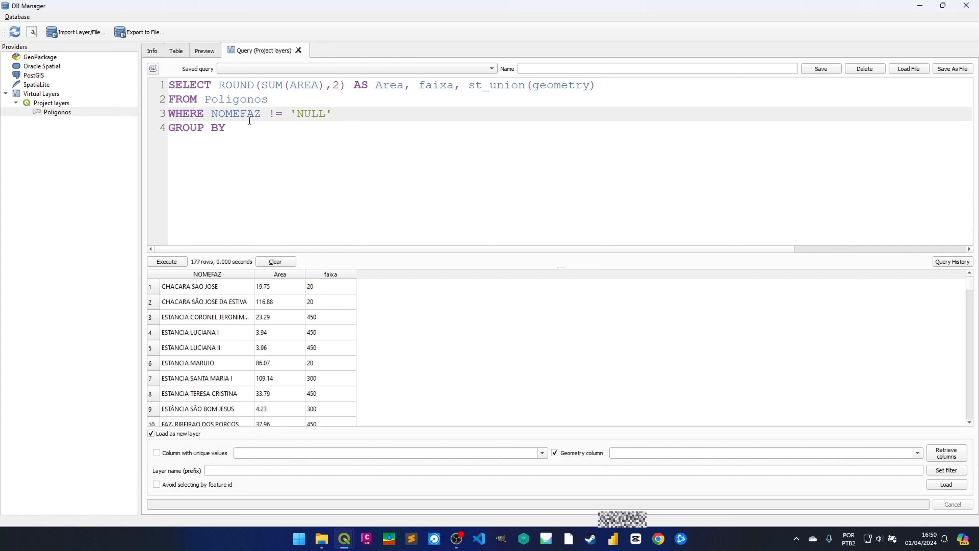
Group the query by faixa and load its result into the project as a new layer.
{"action": "left_click_drag", "start_coordinate": [219, 85], "coordinate": [345, 85]}
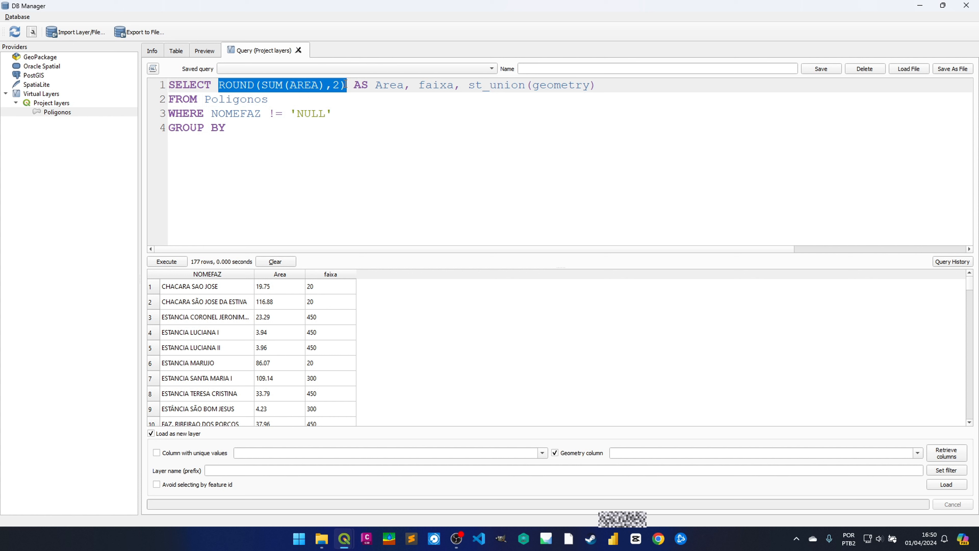
{"action": "left_click", "coordinate": [382, 85]}
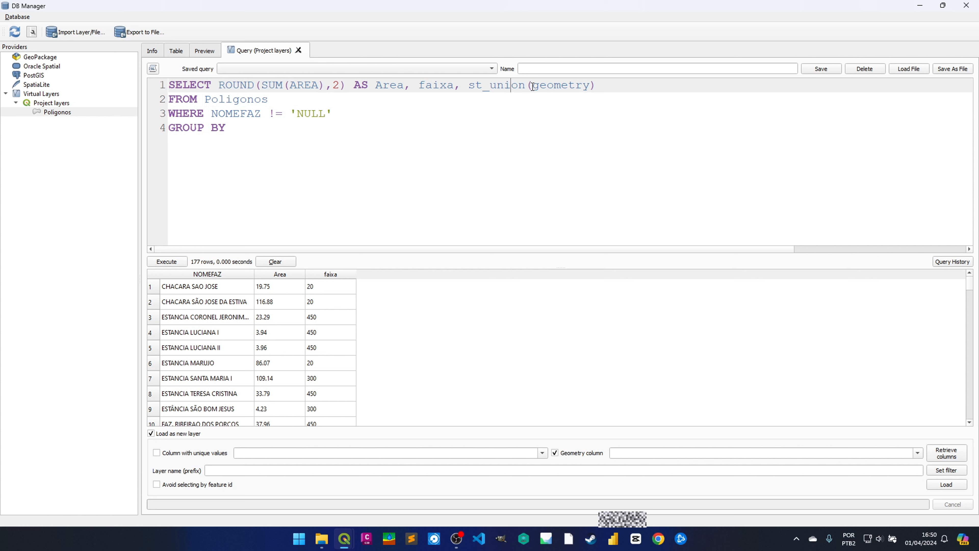
{"action": "left_click", "coordinate": [282, 155]}
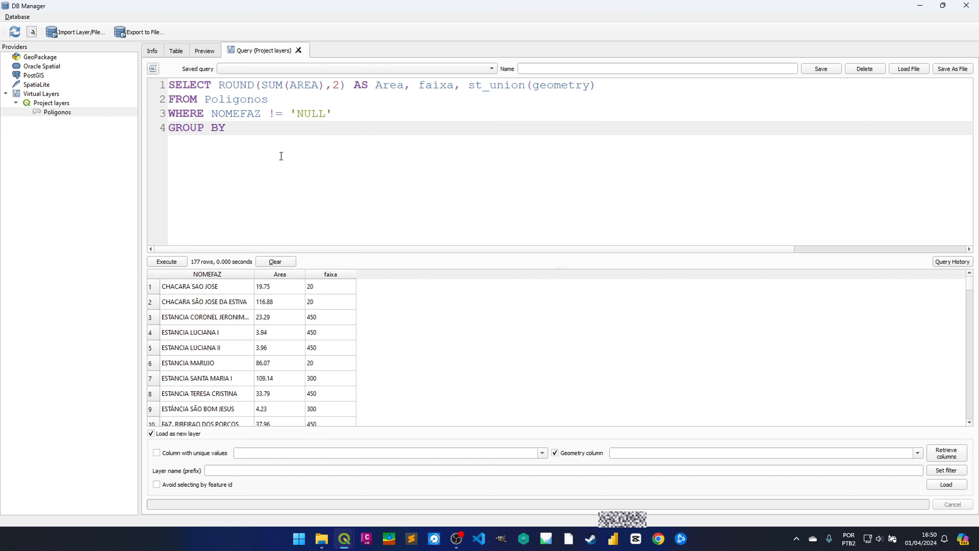
{"action": "type", "text": "faixa"}
{"action": "key", "text": "ctrl+r"}
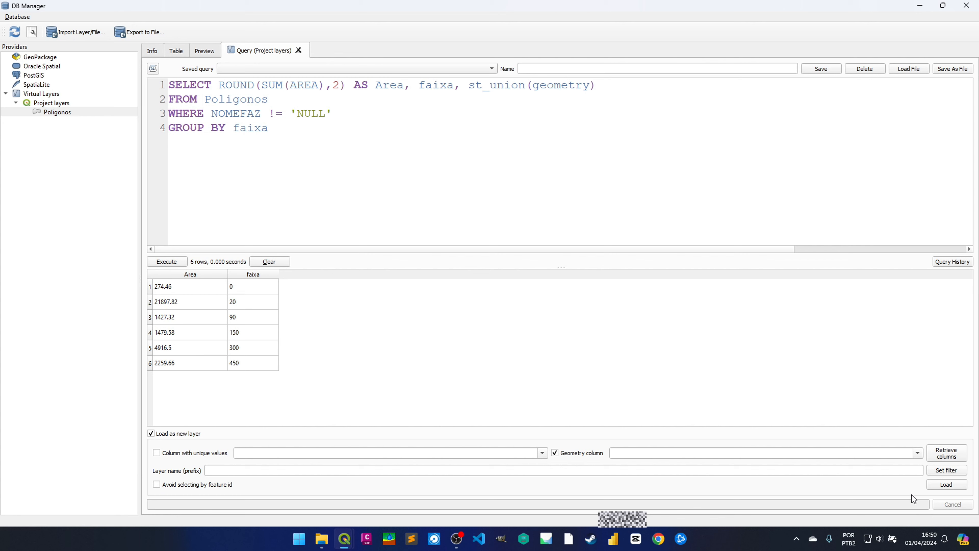
{"action": "mouse_move", "coordinate": [344, 539]}
{"action": "left_click", "coordinate": [282, 445]}
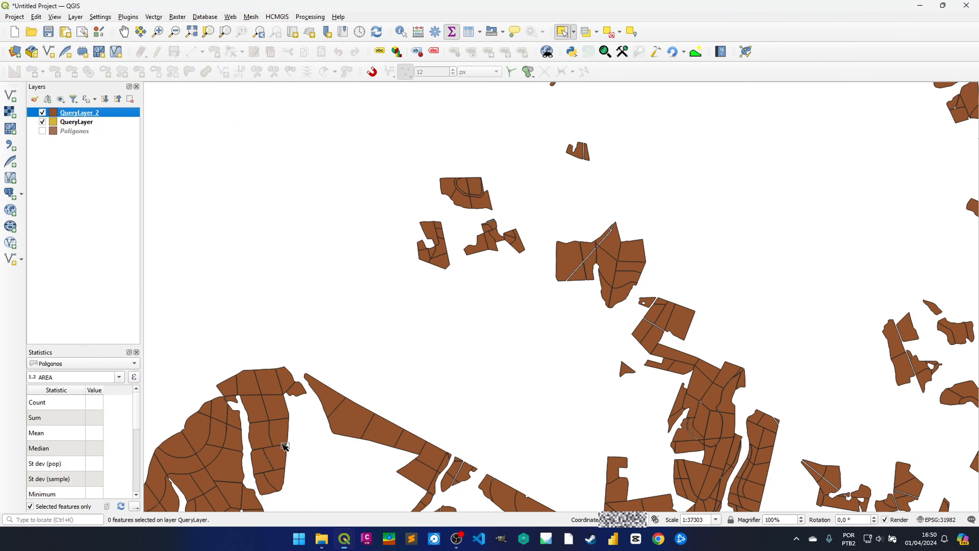
Hide QueryLayer and set the symbology of QueryLayer_2 to Categorized.
{"action": "left_click", "coordinate": [42, 121]}
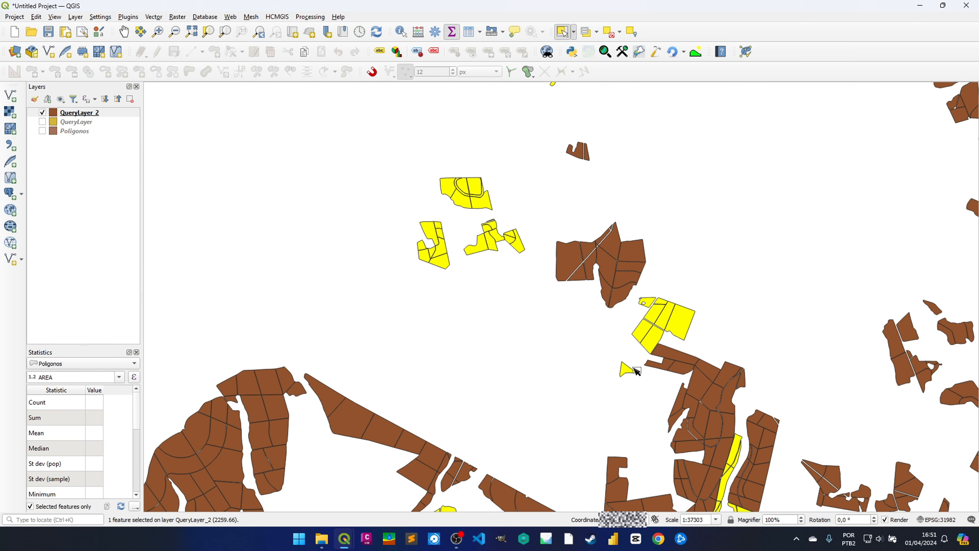
{"action": "left_click", "coordinate": [445, 208]}
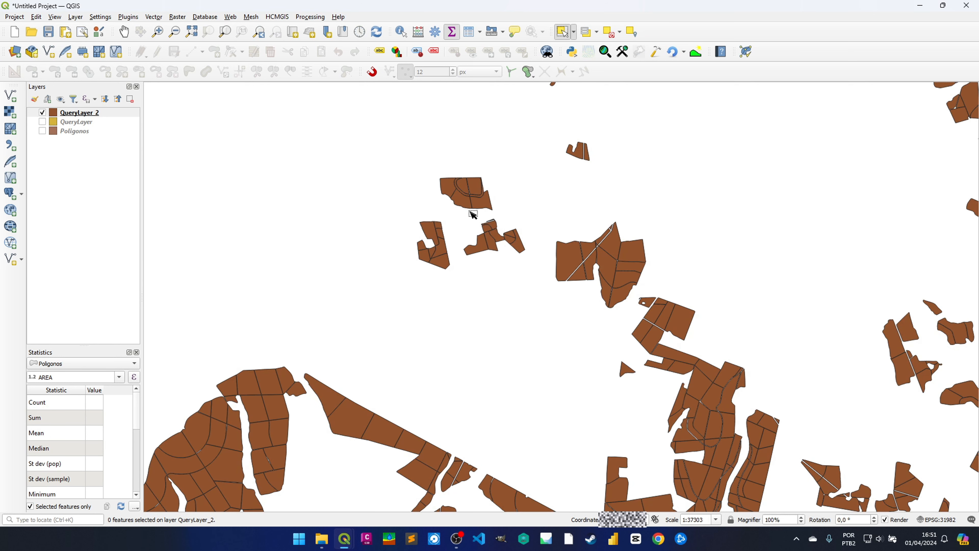
{"action": "double_click", "coordinate": [79, 113]}
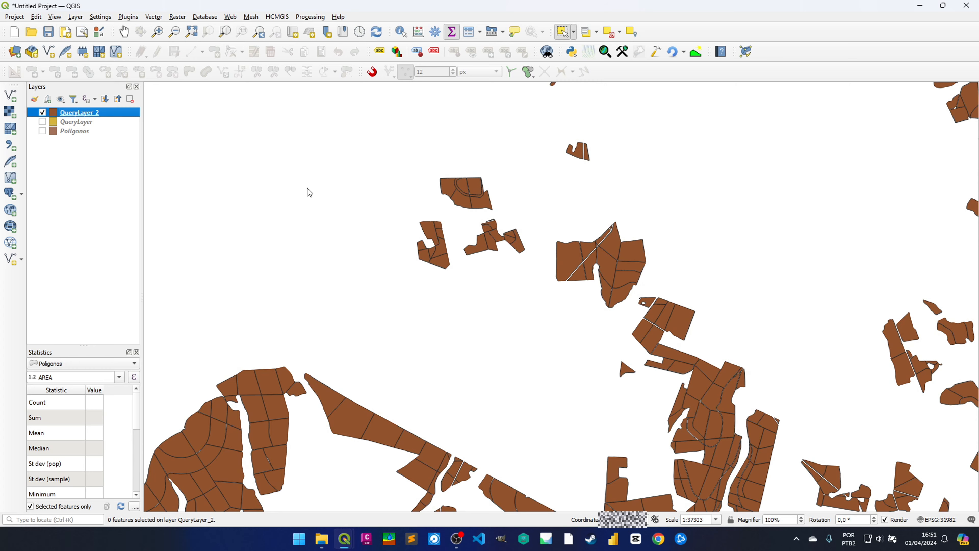
{"action": "left_click", "coordinate": [367, 112]}
{"action": "left_click", "coordinate": [444, 123]}
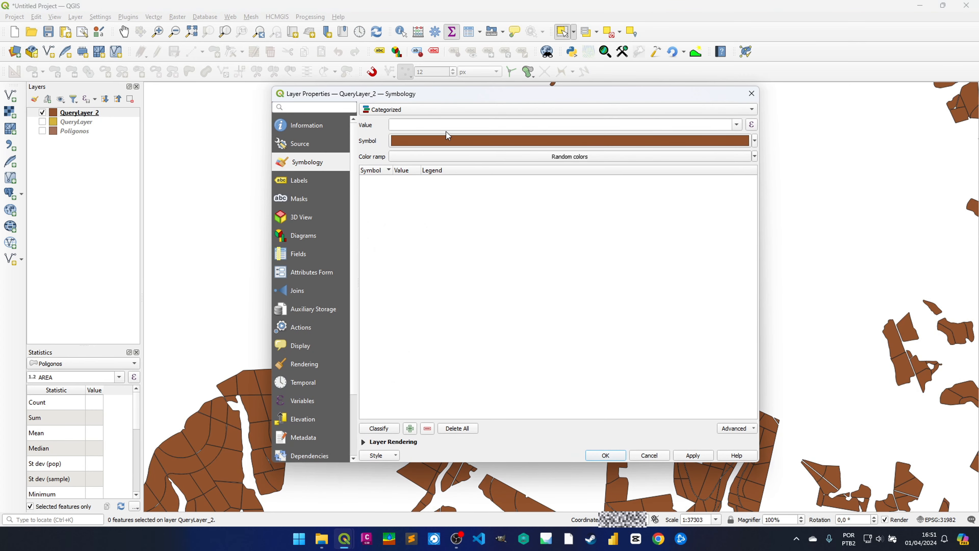
Start a category value expression that concatenates the Area and faixa fields with concat.
{"action": "left_click", "coordinate": [751, 124]}
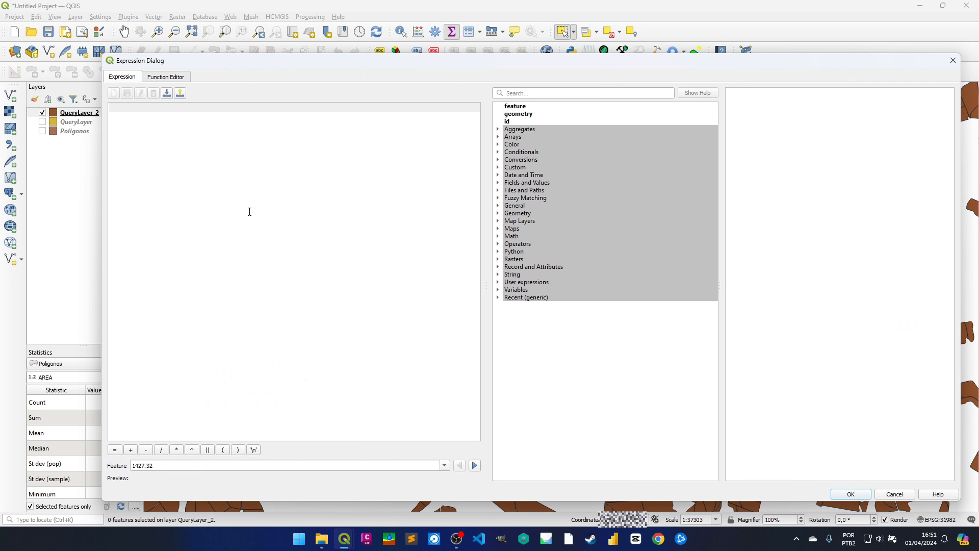
{"action": "type", "text": "concat("}
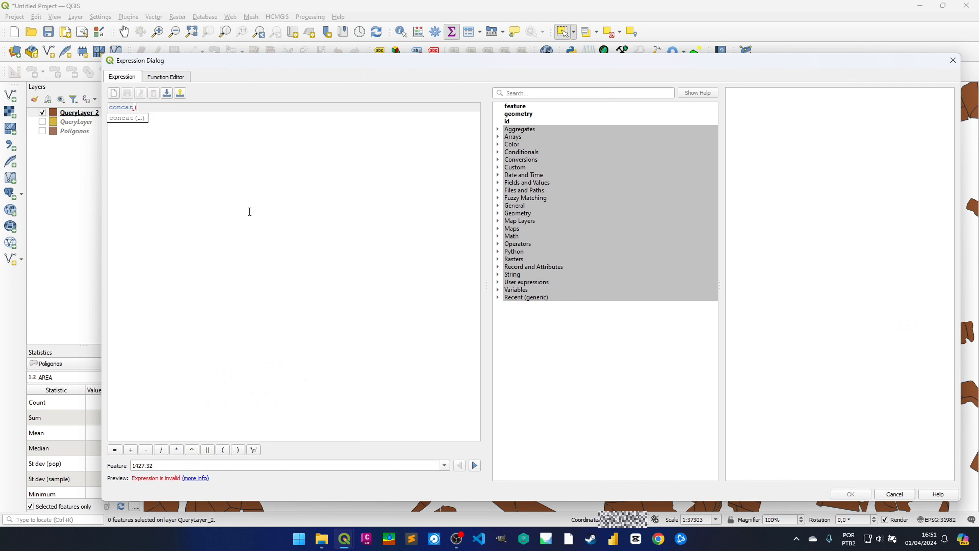
{"action": "left_click", "coordinate": [498, 182]}
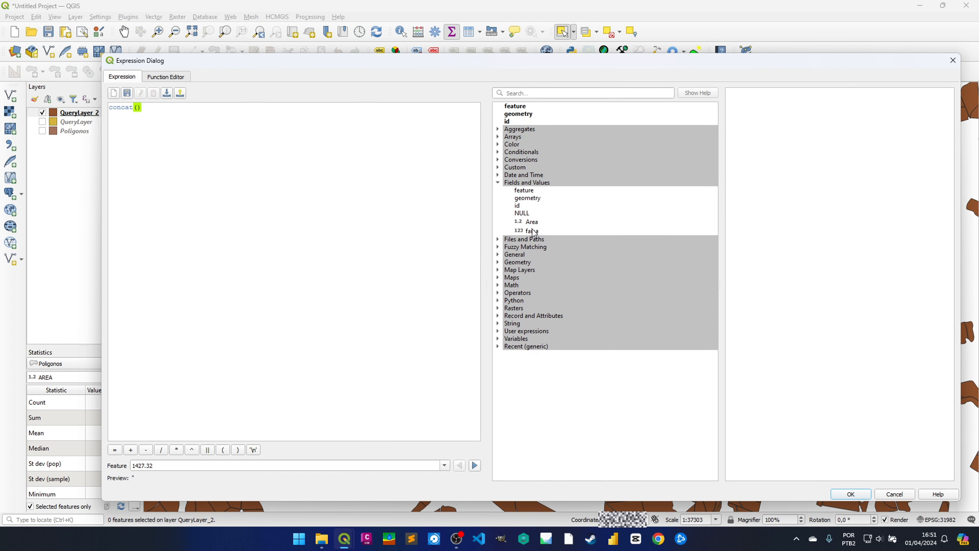
{"action": "double_click", "coordinate": [533, 222]}
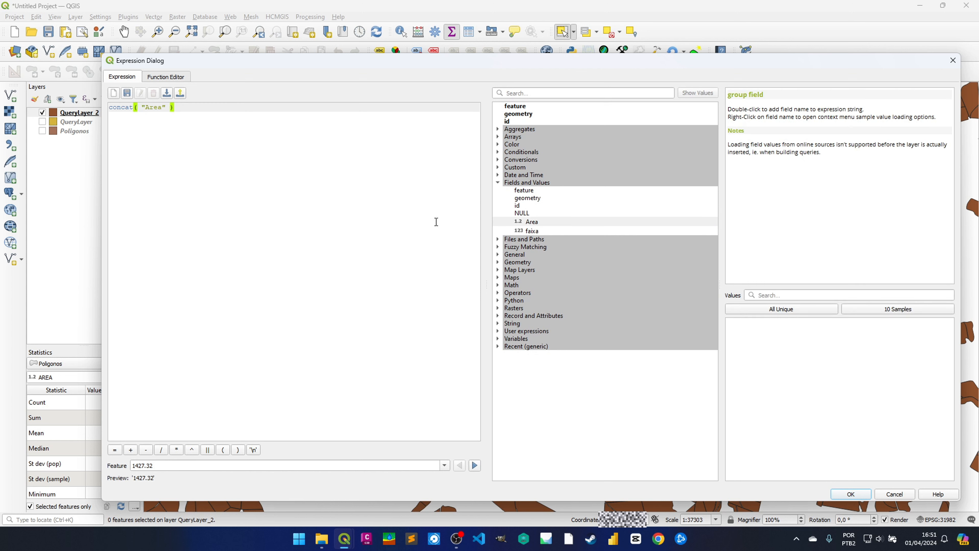
{"action": "type", "text": ","}
{"action": "double_click", "coordinate": [532, 231]}
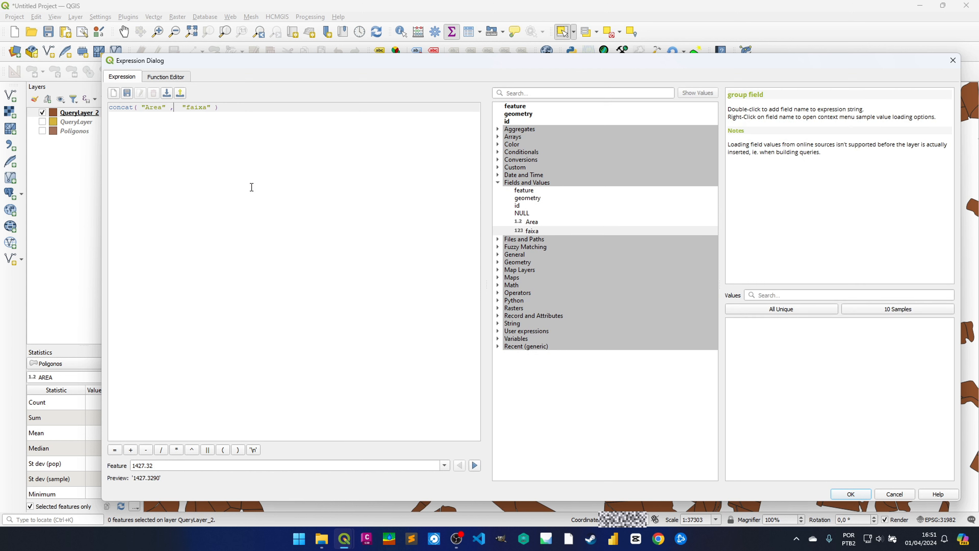
Insert the text ' ha' between Area and faixa in the concat expression and remove the extra spaces.
{"action": "type", "text": "'',"}
{"action": "key", "text": "Left"}
{"action": "key", "text": "Left"}
{"action": "key", "text": "Left"}
{"action": "type", "text": "ha"}
{"action": "key", "text": "Right"}
{"action": "key", "text": "Right"}
{"action": "key", "text": "Delete"}
{"action": "key", "text": "Delete"}
Add 'm³' after faixa and the separator ' - ' before it, and accept the expression.
{"action": "type", "text": ", '"}
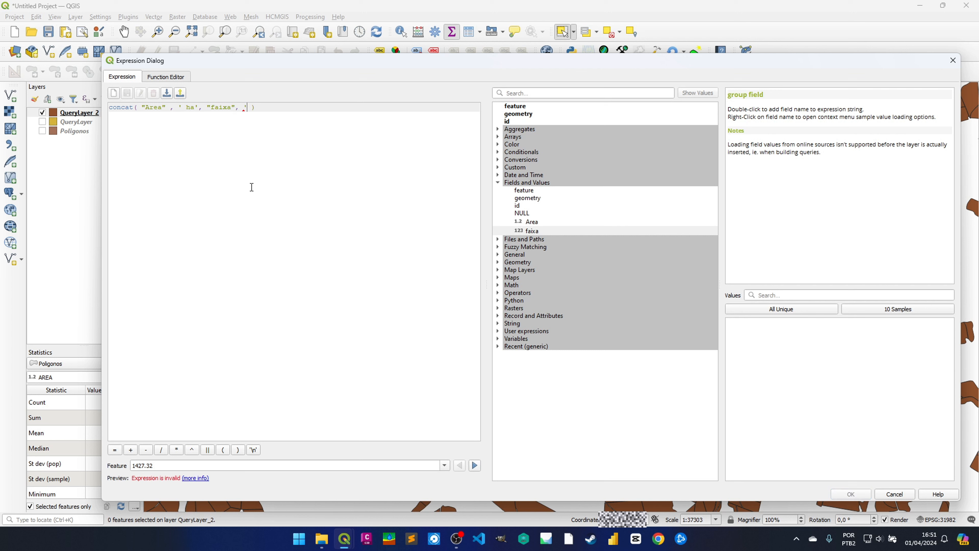
{"action": "type", "text": "m³'"}
{"action": "type", "text": ","}
{"action": "type", "text": "' - '"}
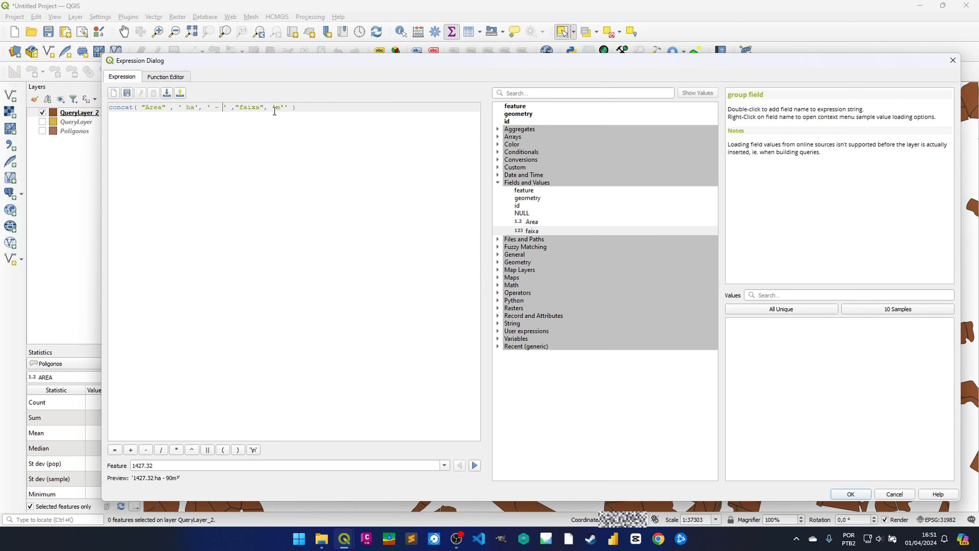
{"action": "left_click_drag", "start_coordinate": [207, 107], "coordinate": [226, 108]}
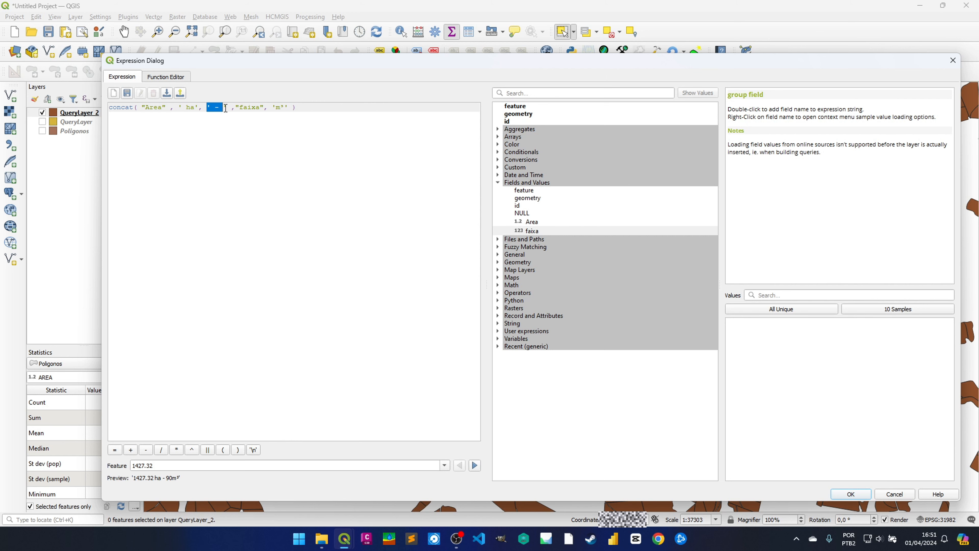
{"action": "left_click", "coordinate": [245, 107]}
{"action": "left_click", "coordinate": [850, 494]}
Classify QueryLayer_2 by the expression, remove the last, catch-all category and apply the symbology.
{"action": "left_click", "coordinate": [380, 428]}
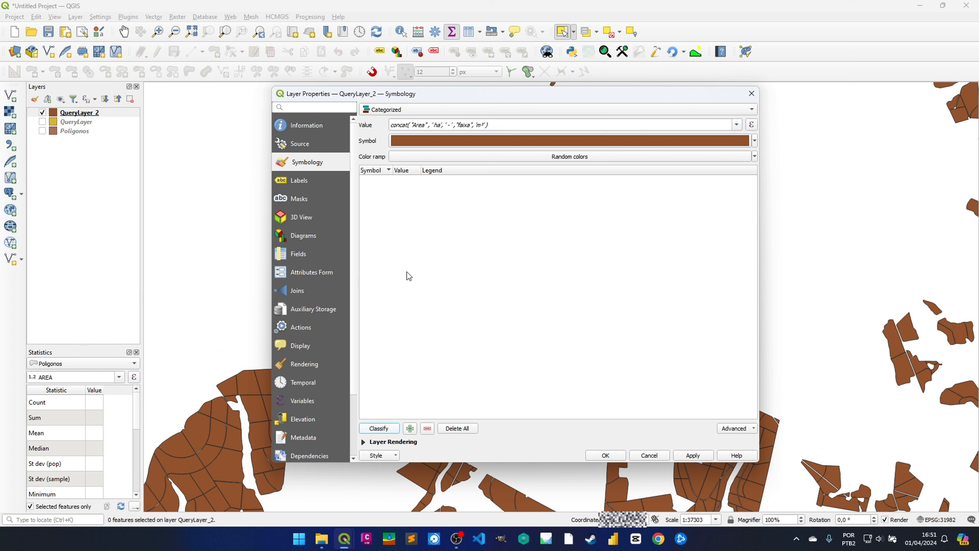
{"action": "left_click", "coordinate": [410, 235]}
{"action": "left_click", "coordinate": [427, 428]}
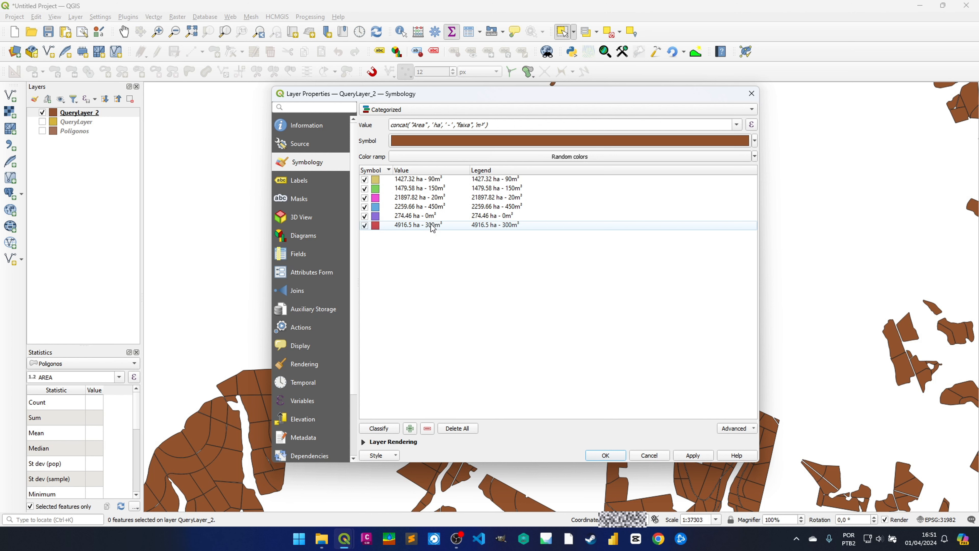
{"action": "key", "text": "Return"}
Collapse the category legend of QueryLayer_2 and toggle the layer off and on to inspect the coloured map.
{"action": "scroll", "coordinate": [337, 269], "scroll_direction": "down", "scroll_amount": 1}
{"action": "scroll", "coordinate": [337, 269], "scroll_direction": "up", "scroll_amount": 1}
{"action": "left_click", "coordinate": [32, 112]}
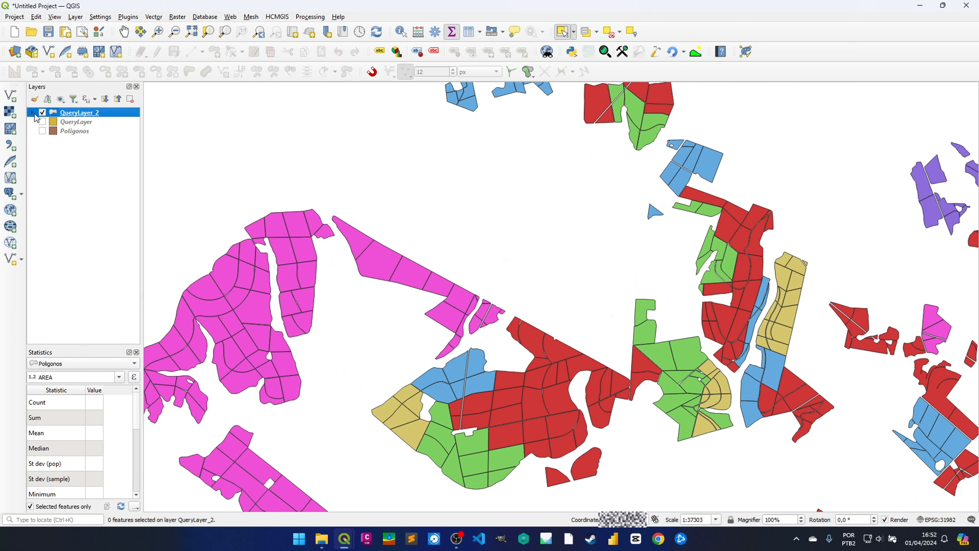
{"action": "left_click", "coordinate": [43, 113]}
{"action": "left_click", "coordinate": [42, 112]}
{"action": "scroll", "coordinate": [365, 248], "scroll_direction": "up", "scroll_amount": 1}
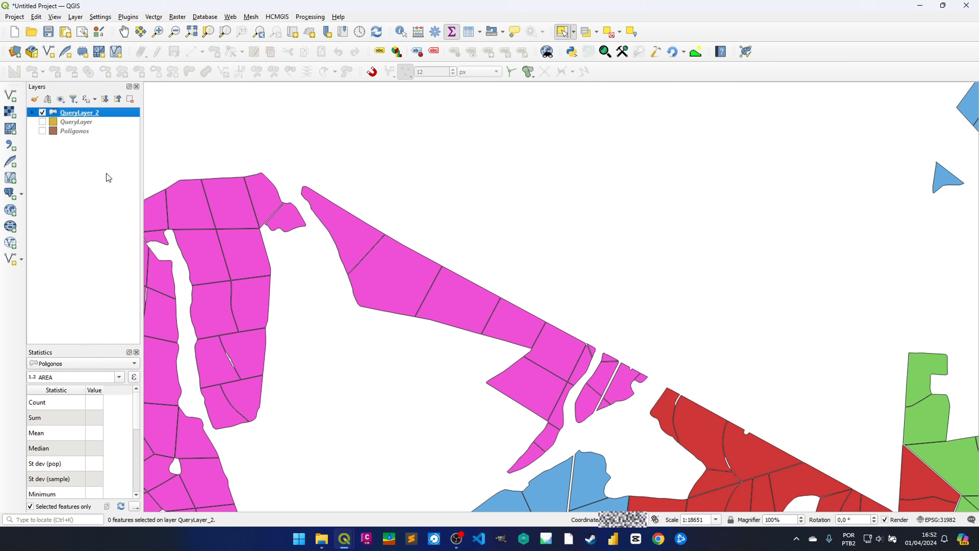